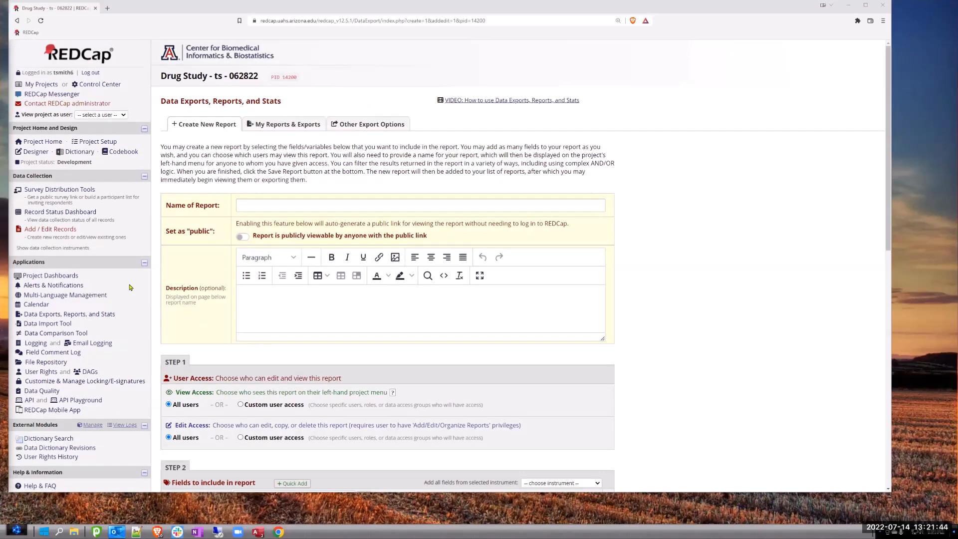
- Delete the Spanish and English languages from the project's Multi-Language Management and save the changes
left_click(70, 295)
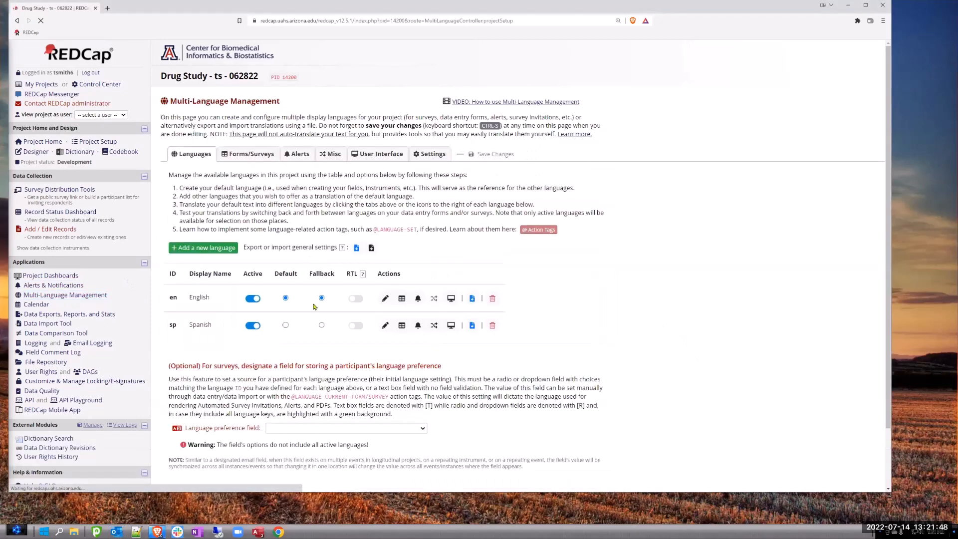
left_click(492, 325)
left_click(524, 311)
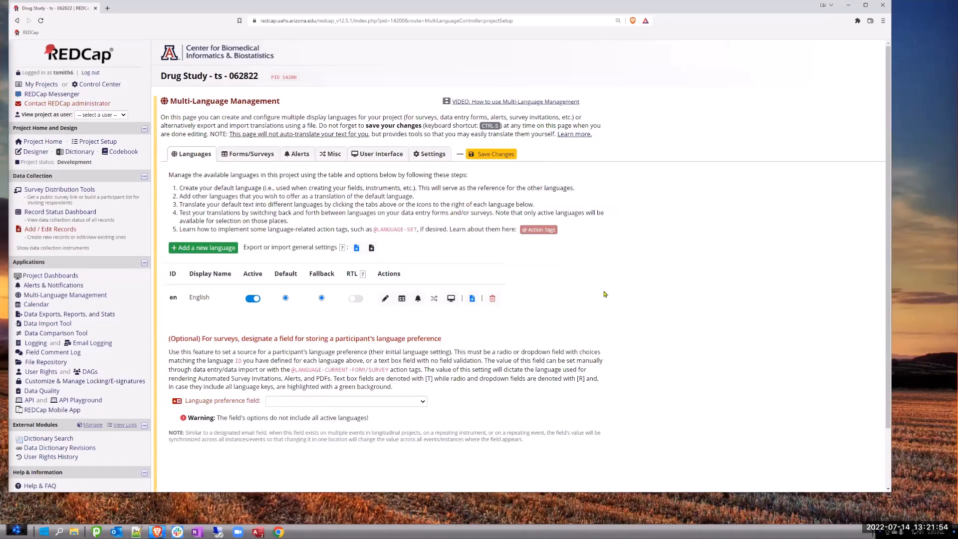
left_click(492, 300)
left_click(516, 308)
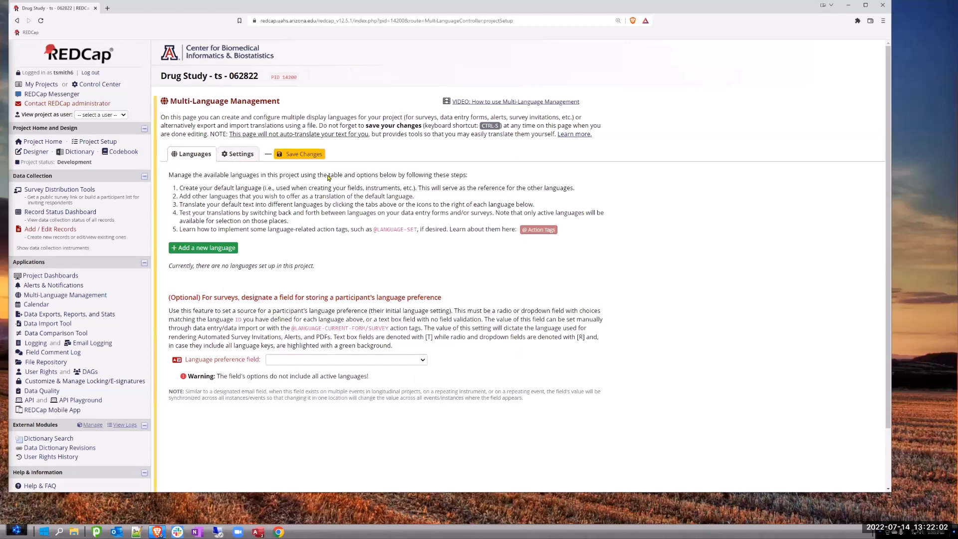
left_click(305, 155)
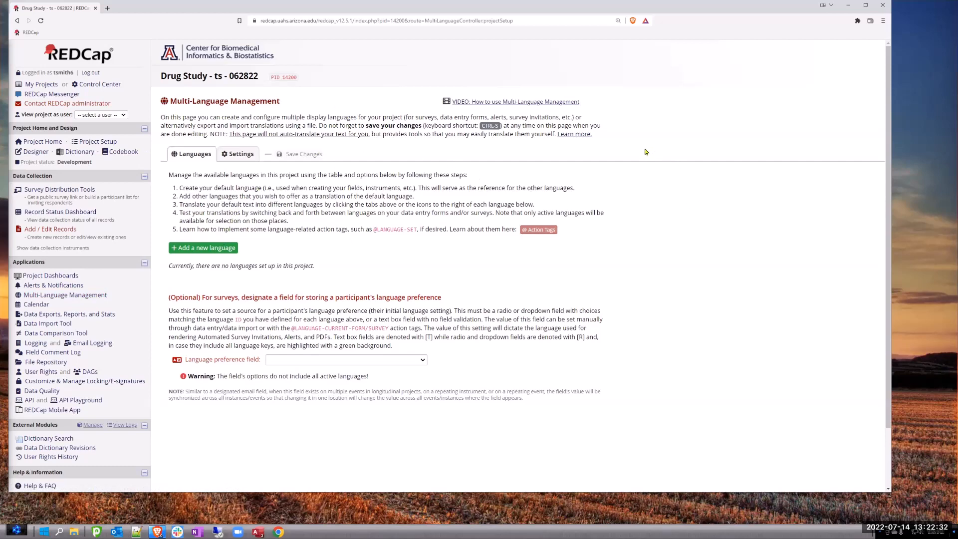
left_click(489, 106)
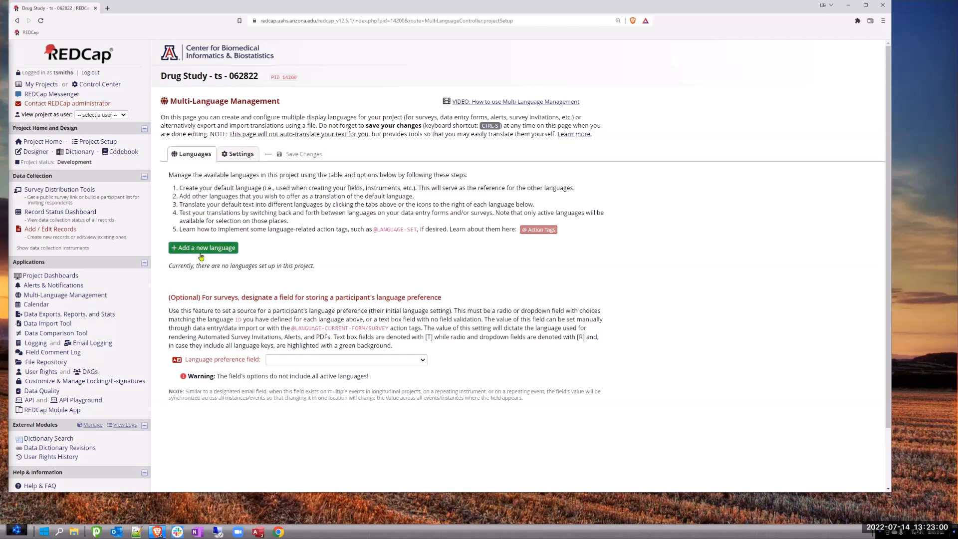
- Add a new language with the ID en and the display name English
left_click(229, 248)
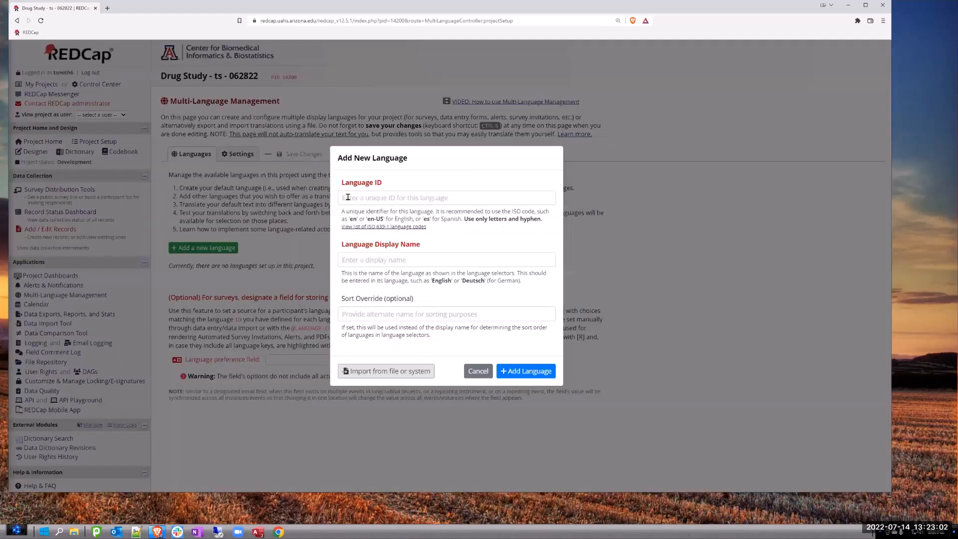
left_click(348, 197)
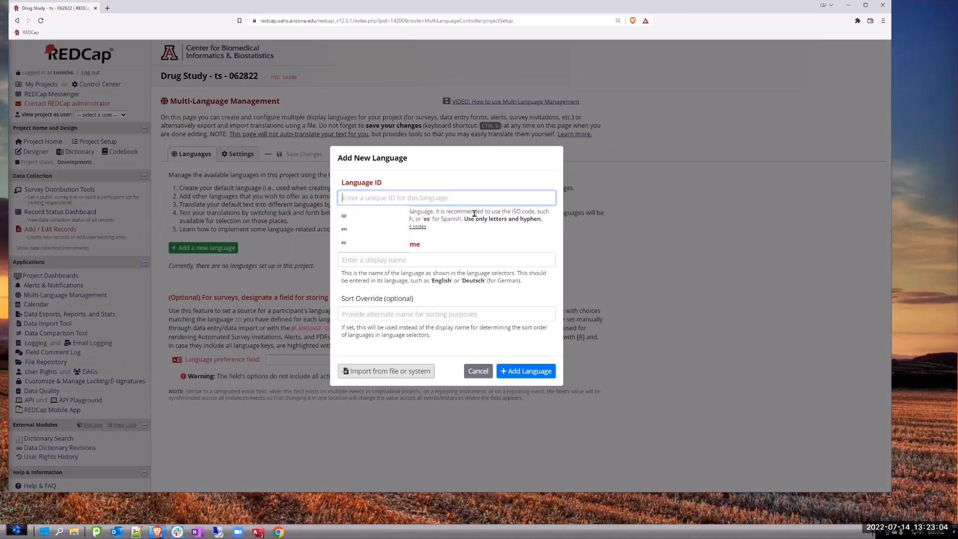
type("en")
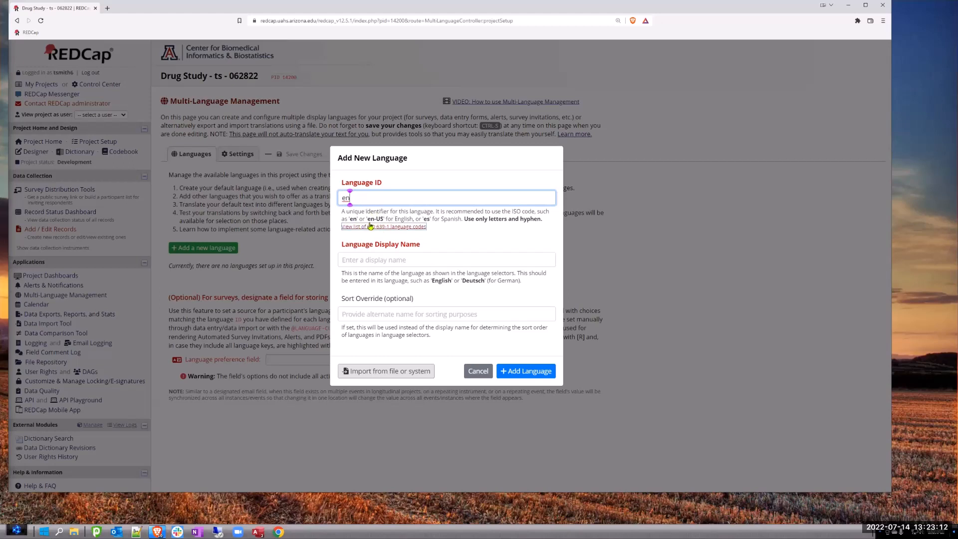
left_click(369, 259)
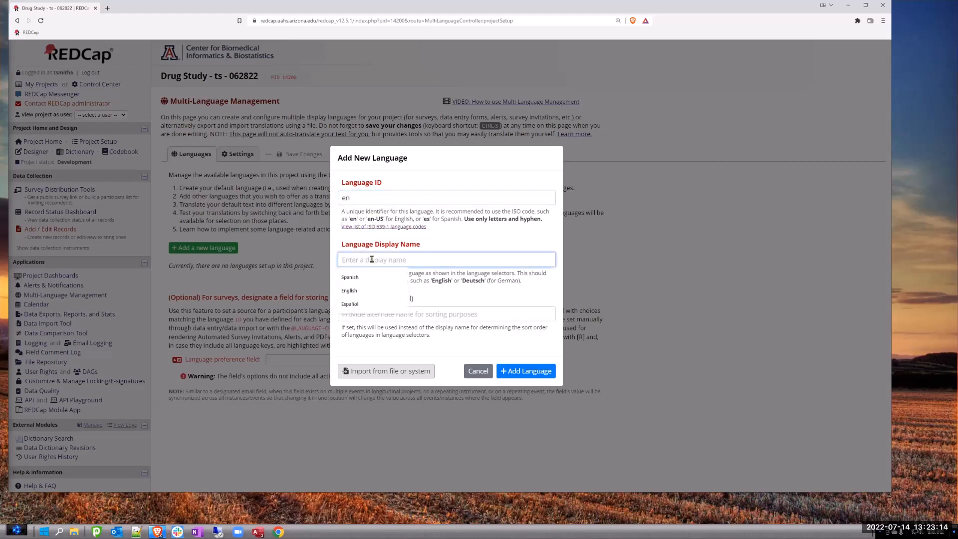
type("English")
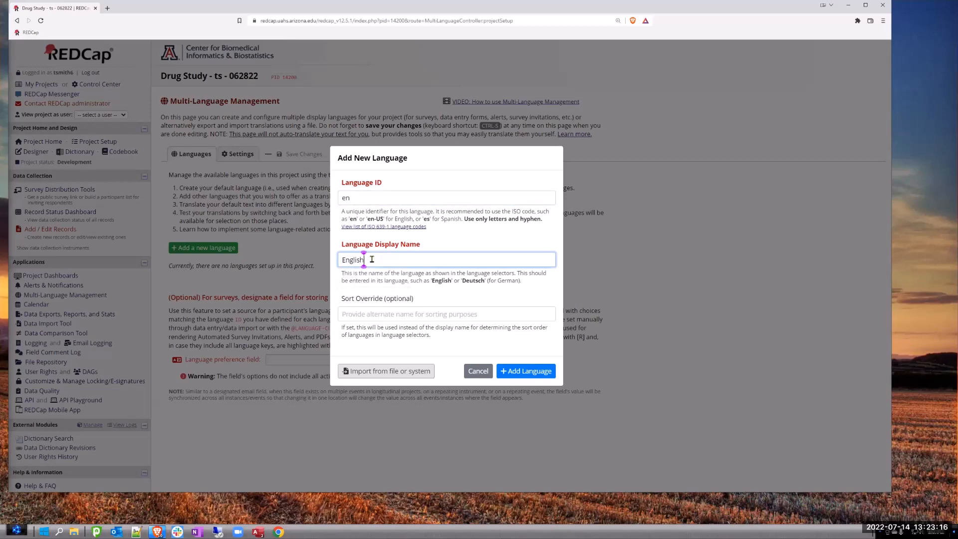
left_click(526, 371)
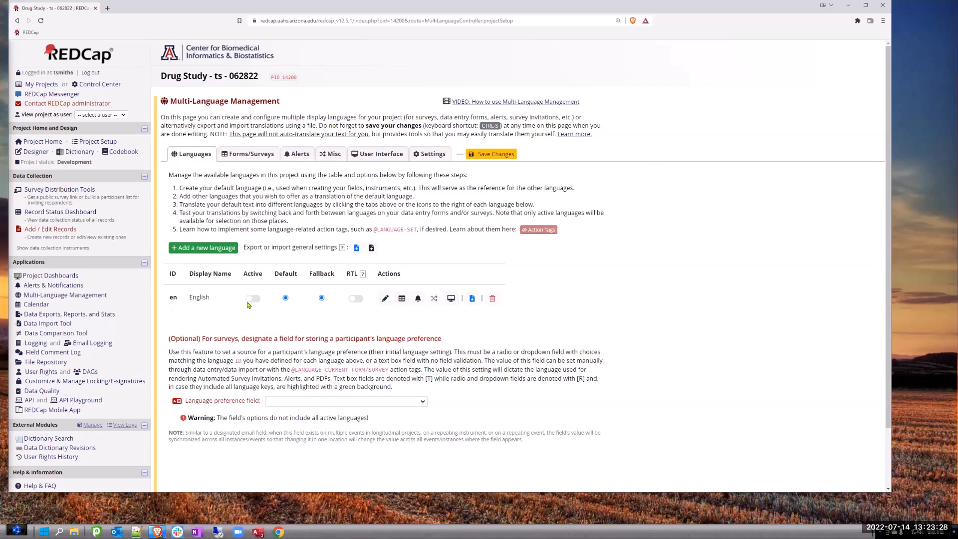
- Add Spanish by importing it from the available system languages, and save the changes
left_click(217, 253)
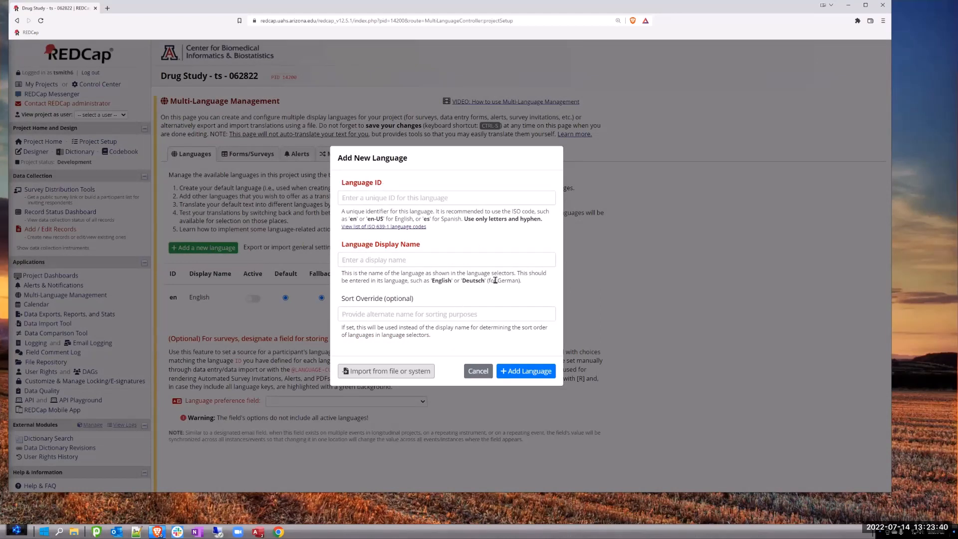
left_click(386, 375)
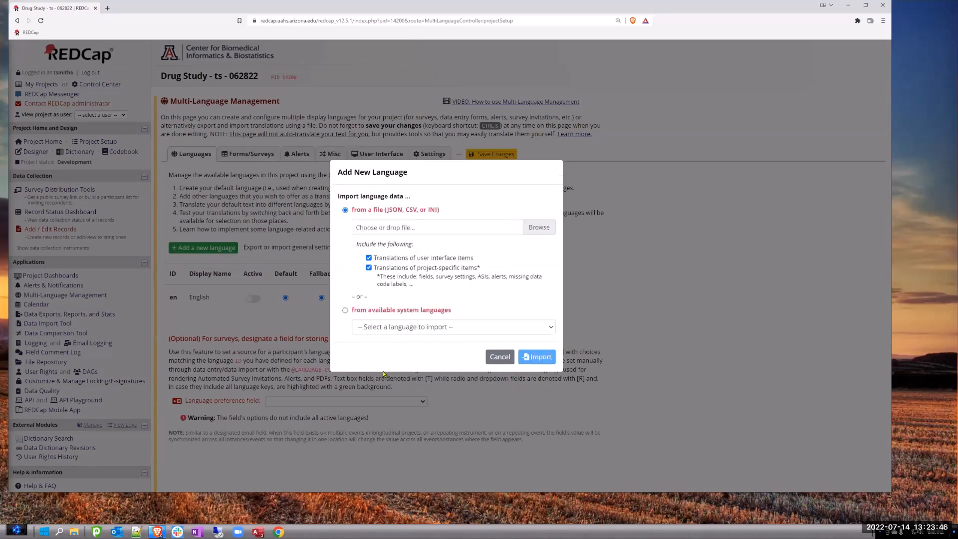
left_click(345, 311)
left_click(468, 329)
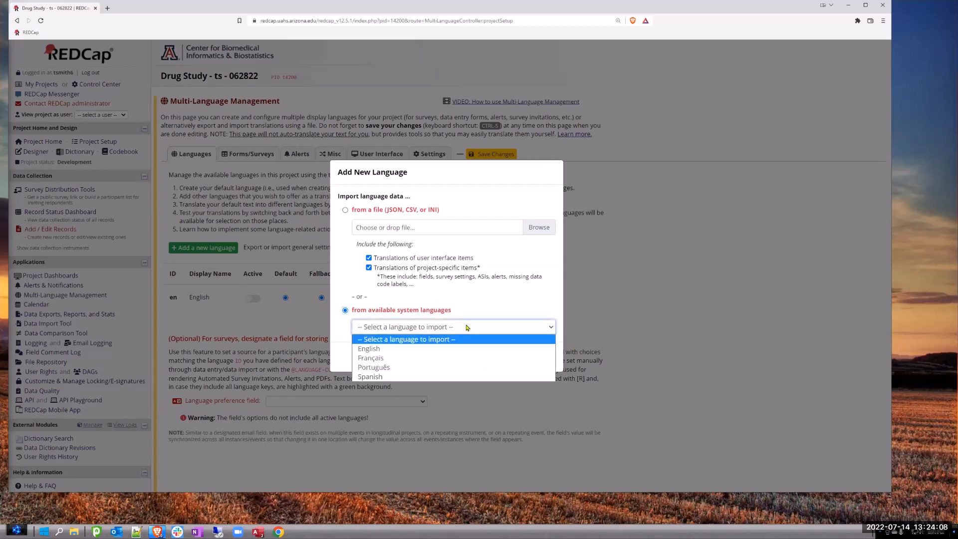
left_click(368, 377)
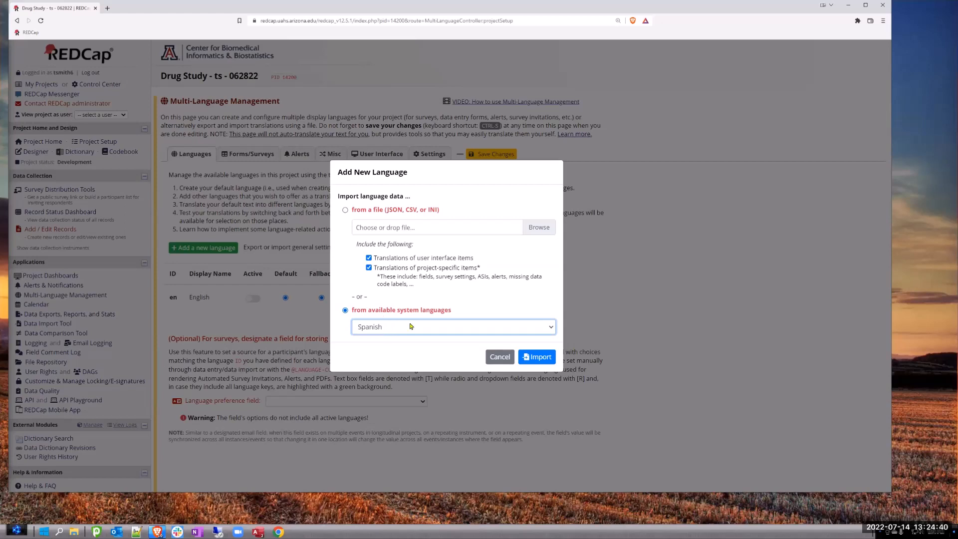
left_click(539, 357)
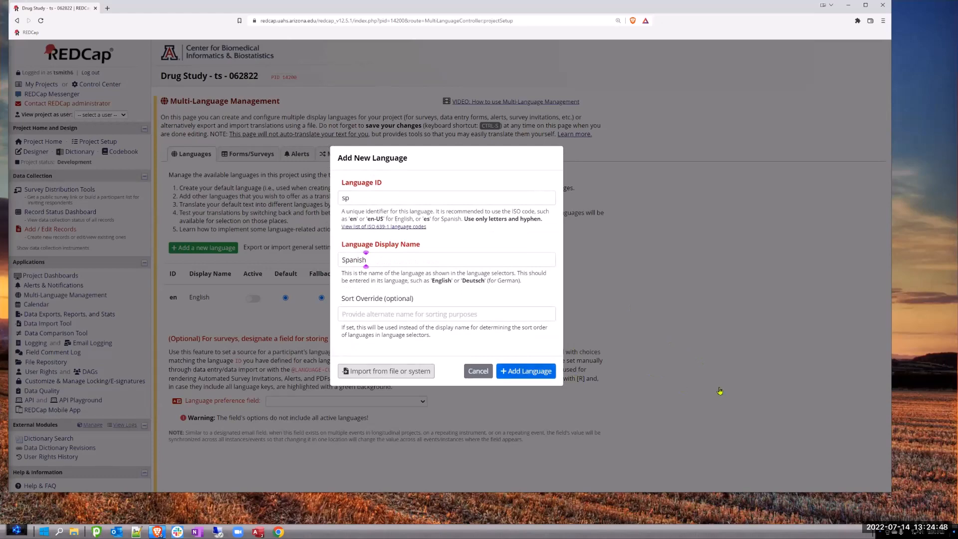
key("Return")
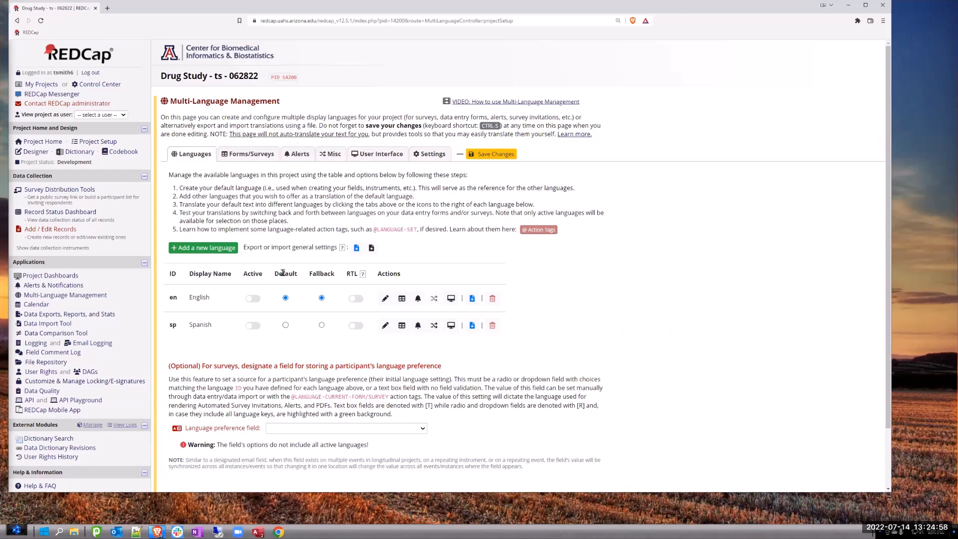
left_click(494, 155)
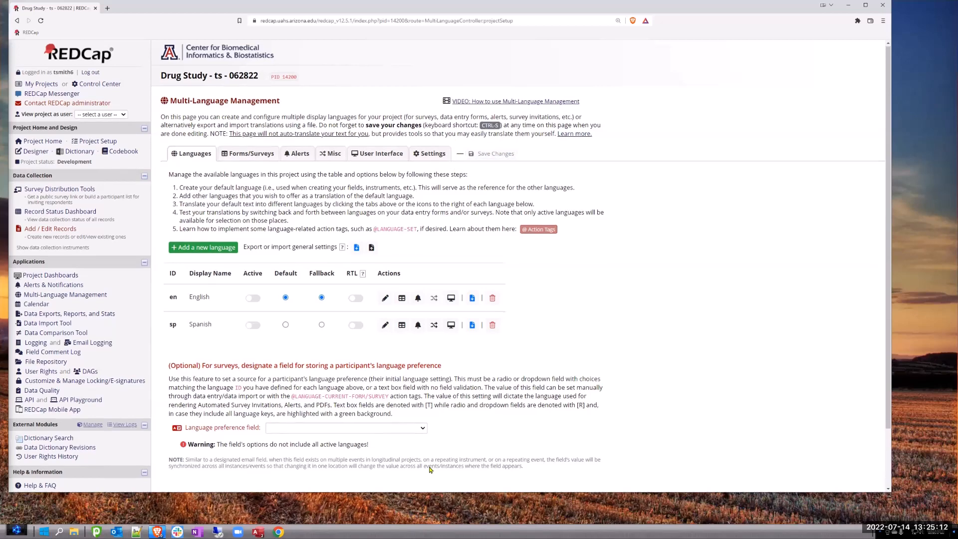
- Set both the English and Spanish languages to active and save the changes
scroll(471, 168, "down", 1)
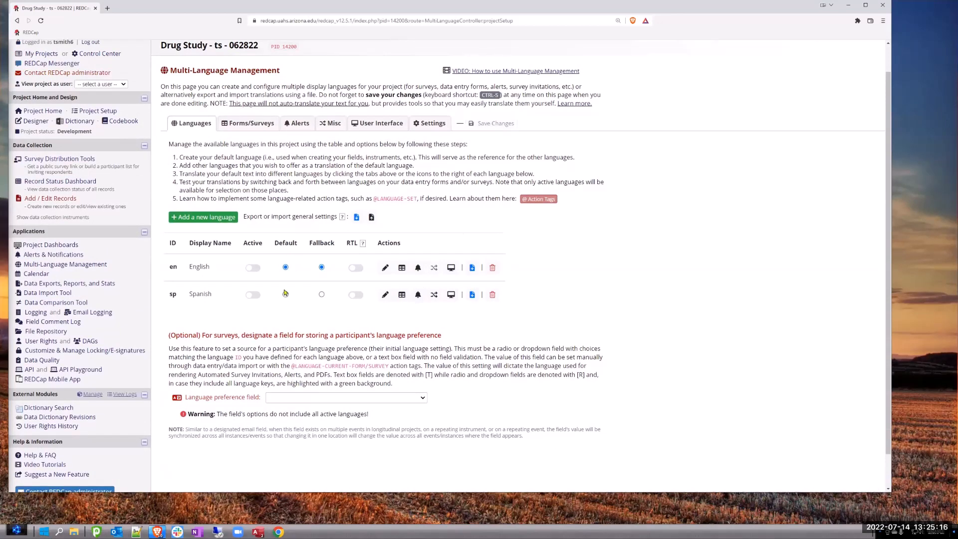
left_click(254, 269)
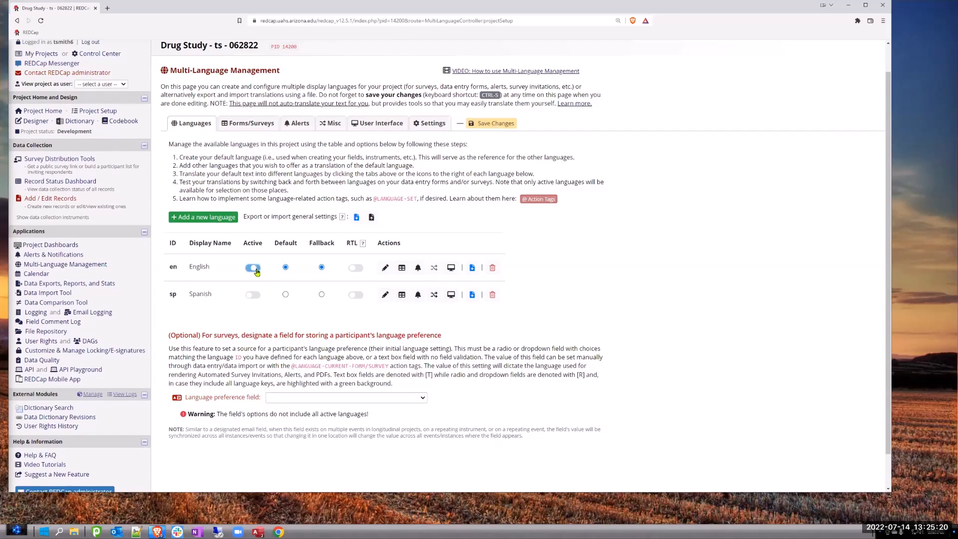
left_click(257, 299)
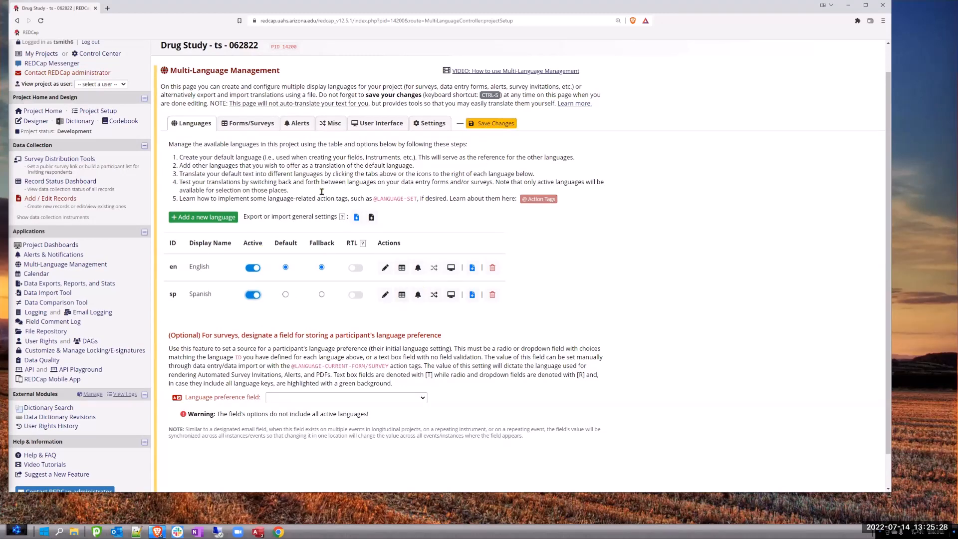
left_click(489, 124)
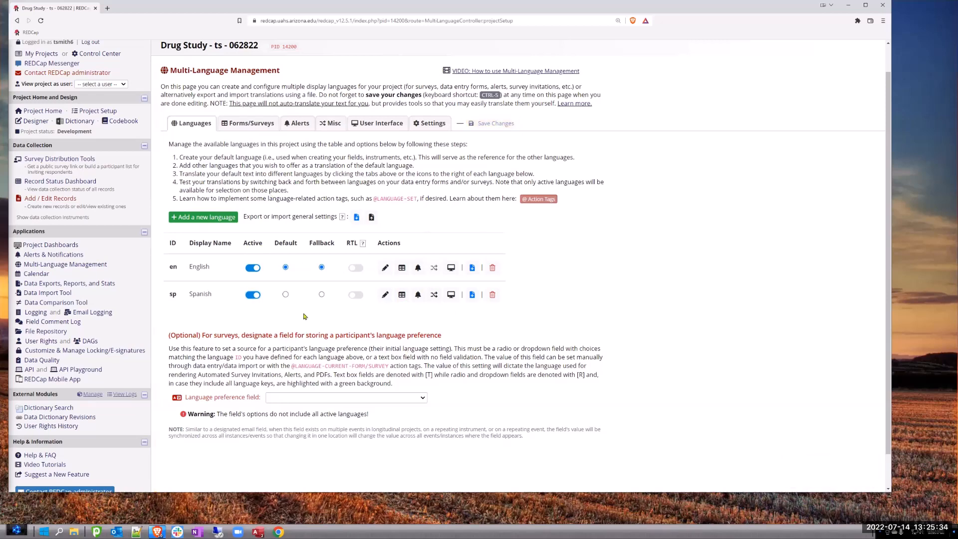
- Compare the instruments in the Forms/Surveys translation settings with their survey status in the Online Designer
left_click(245, 126)
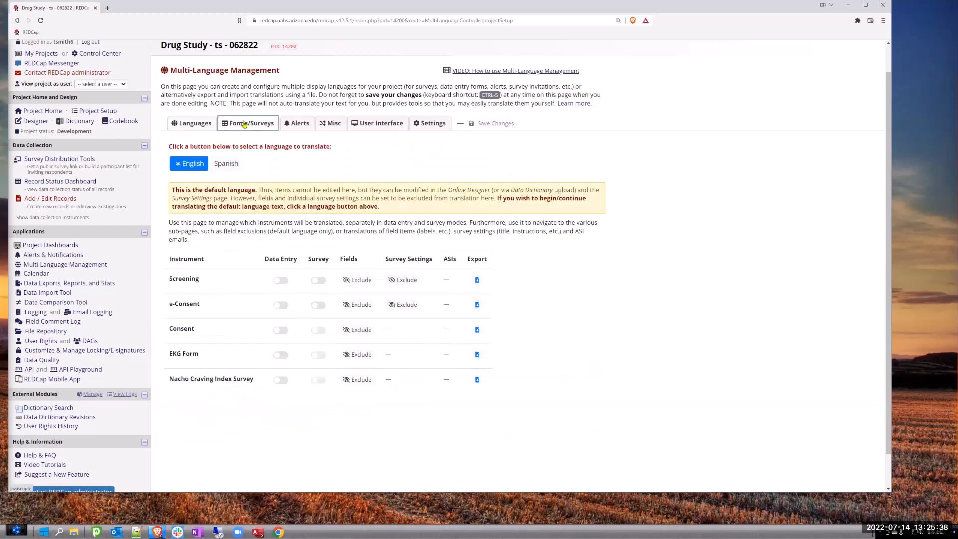
left_click(32, 122)
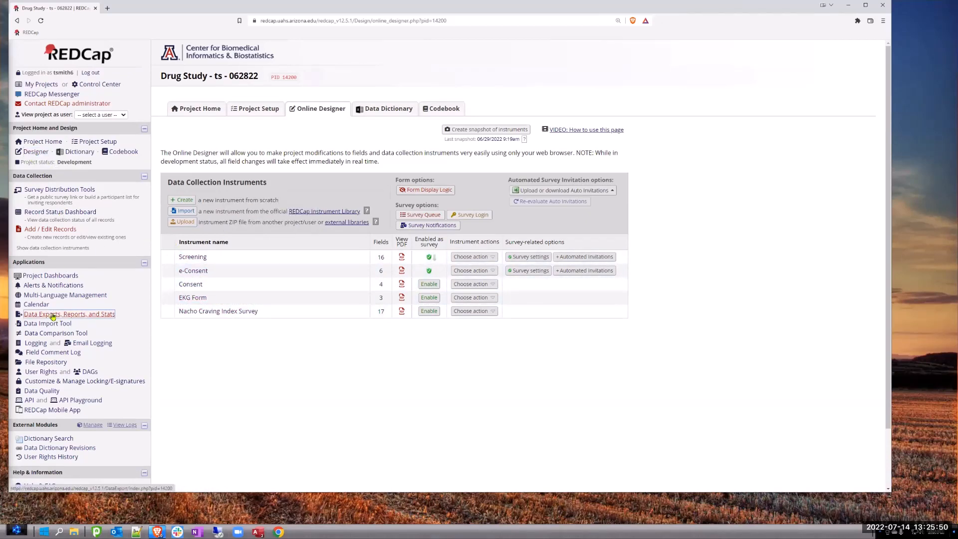
left_click(47, 296)
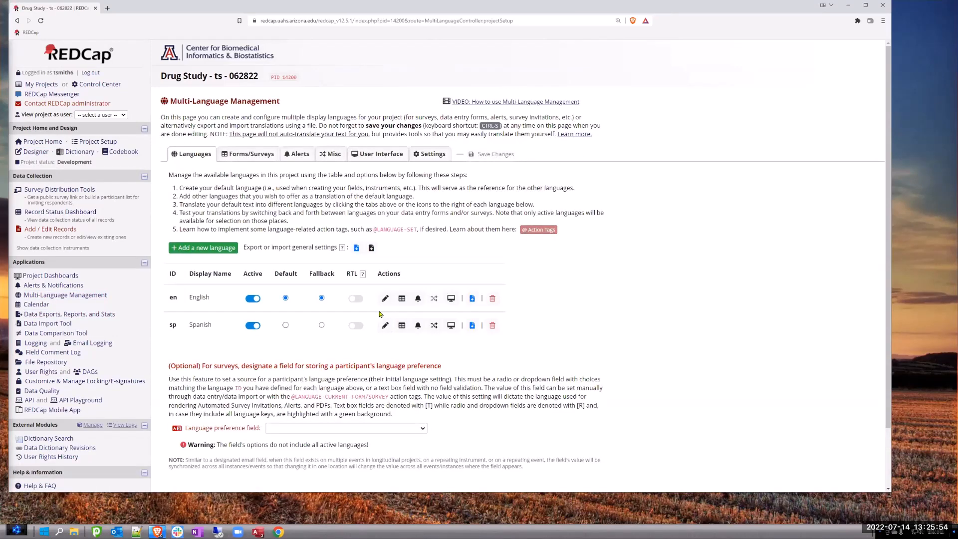
left_click(245, 157)
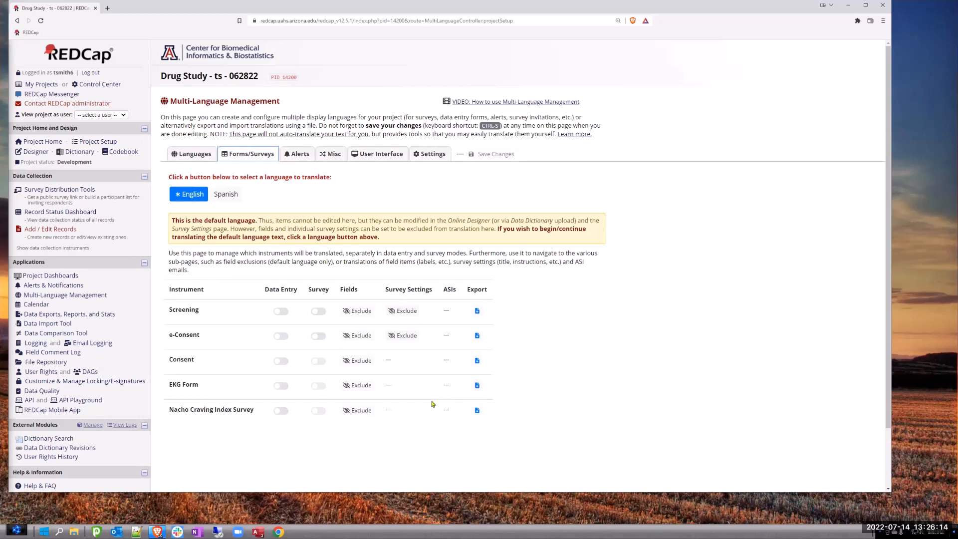
- Enable survey translation of the Screening instrument for Spanish, and leave for the project setup without saving
left_click(228, 194)
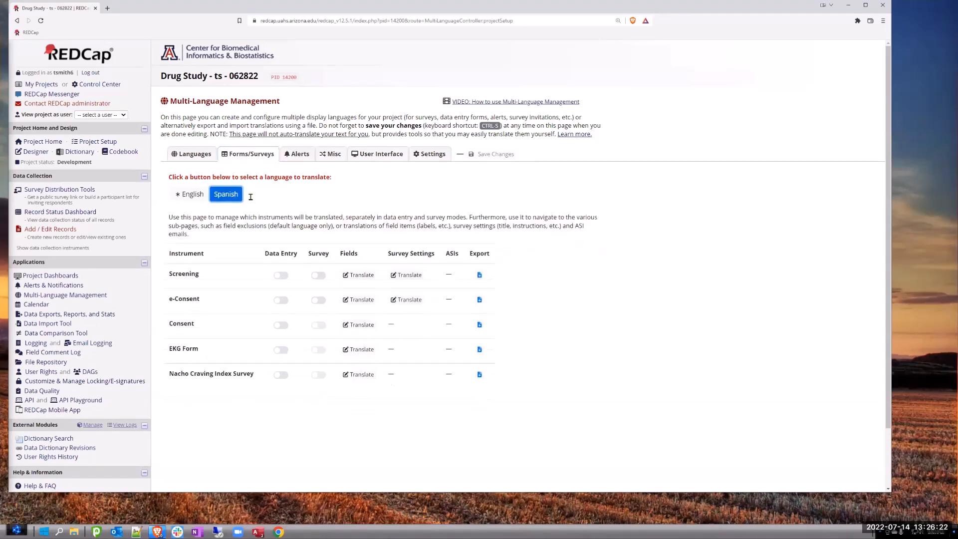
left_click(320, 276)
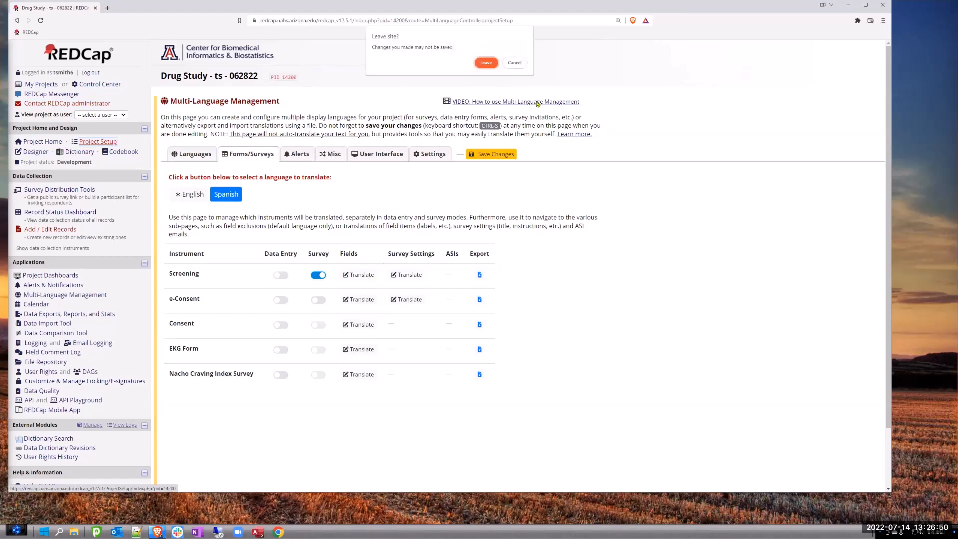
left_click(485, 63)
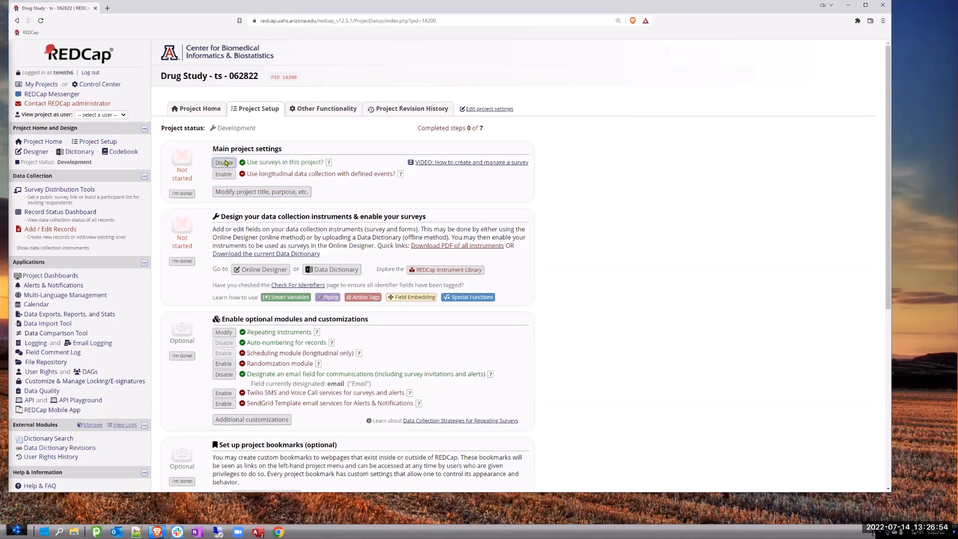
- Disable the use of surveys in the project, and view the Forms/Surveys translation settings without them
left_click(226, 162)
left_click(494, 306)
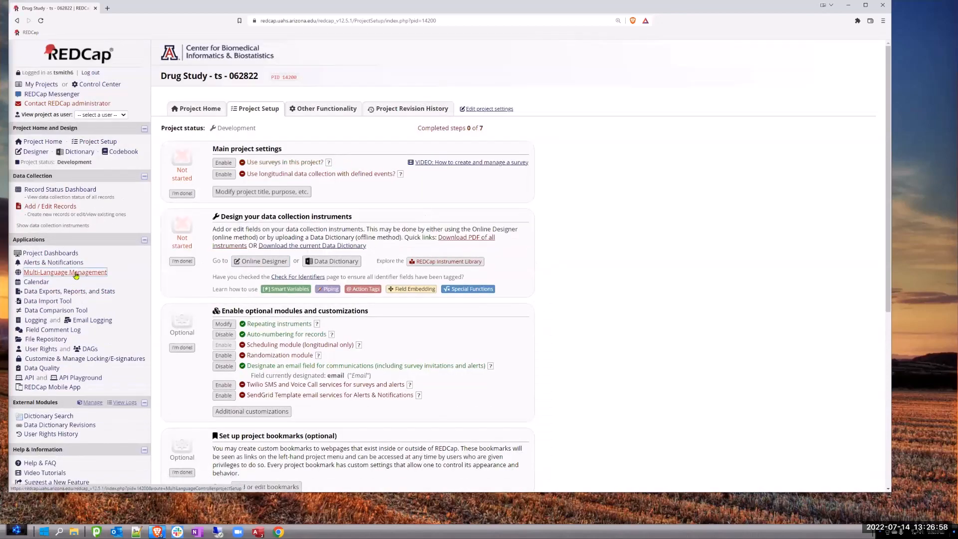
left_click(75, 273)
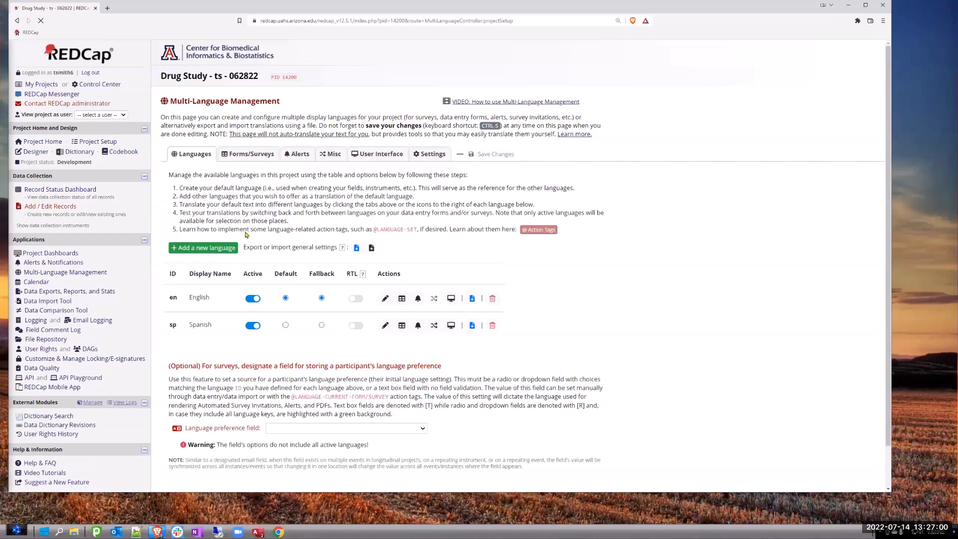
left_click(250, 153)
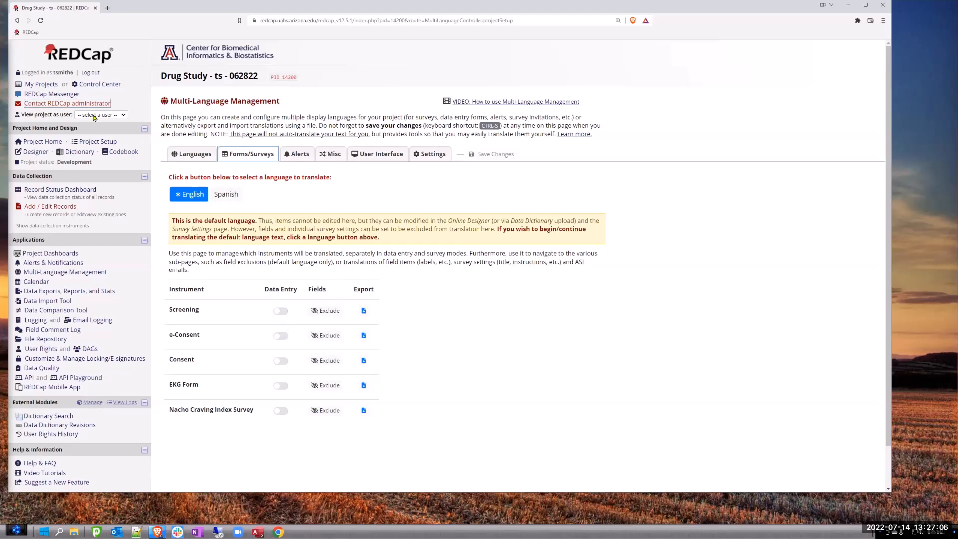
- Re-enable the use of surveys in the project and return to the Forms/Surveys translation settings
left_click(100, 142)
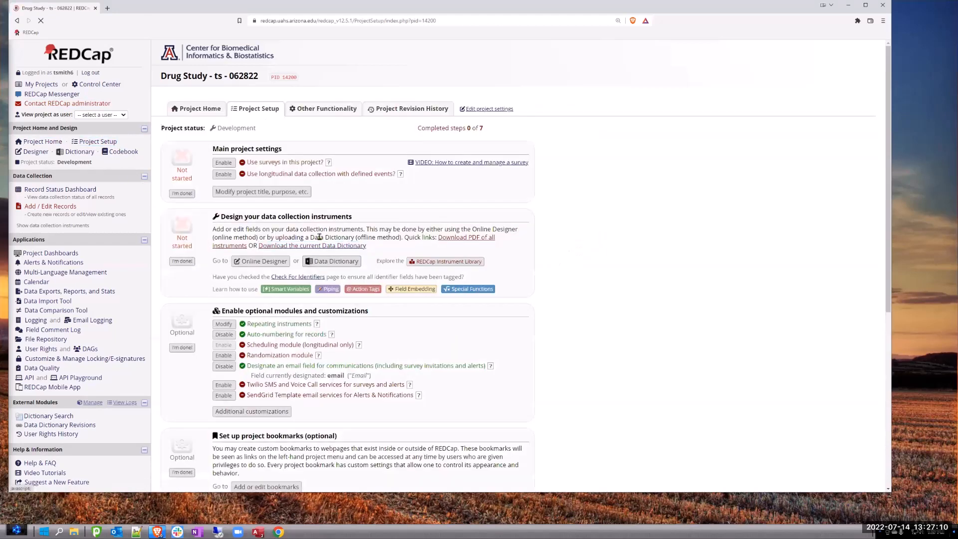
left_click(234, 163)
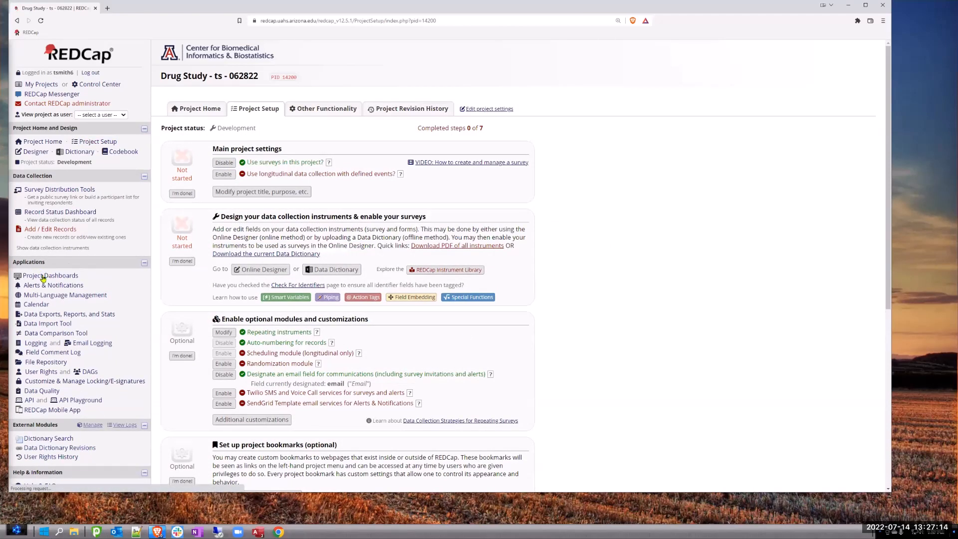
left_click(58, 295)
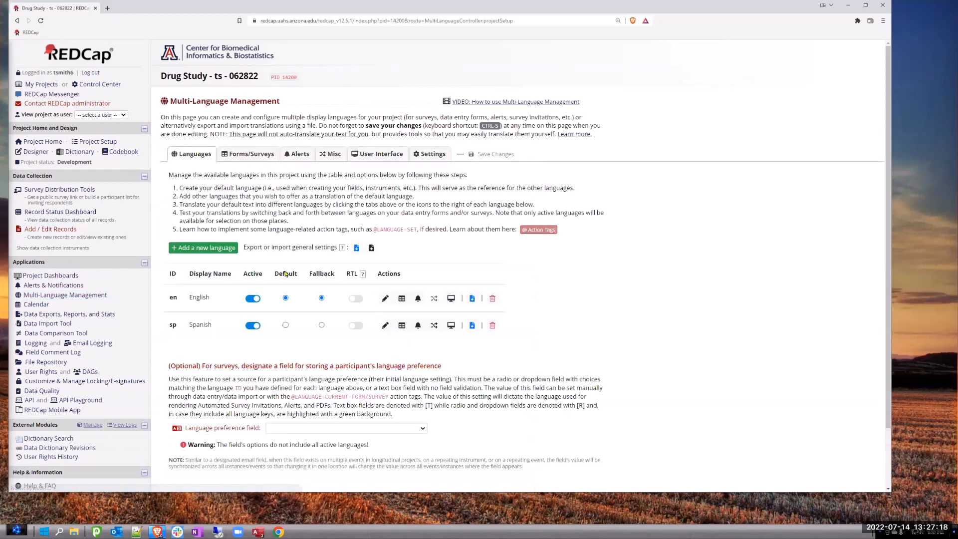
left_click(250, 155)
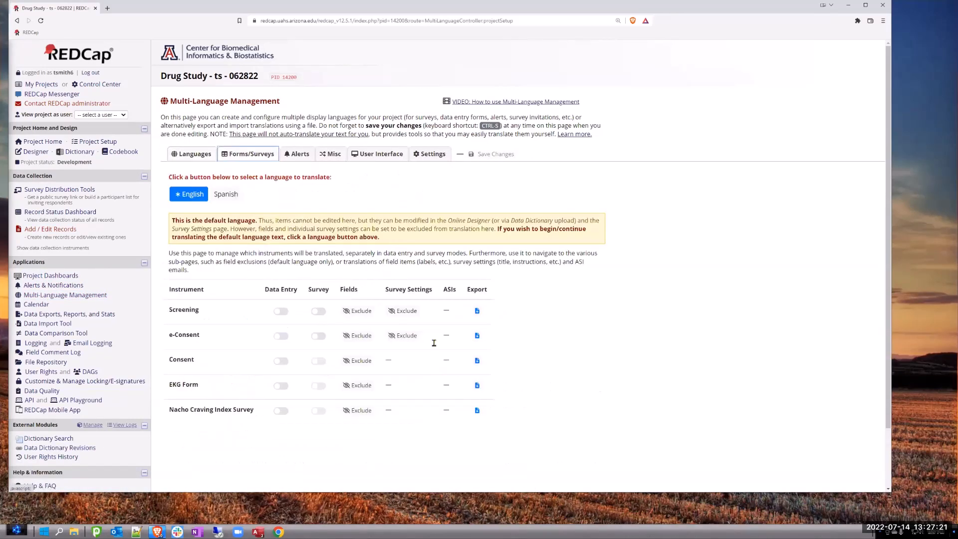
- Enable survey and data entry translation of the Screening instrument for Spanish, and open its field translations
left_click(226, 195)
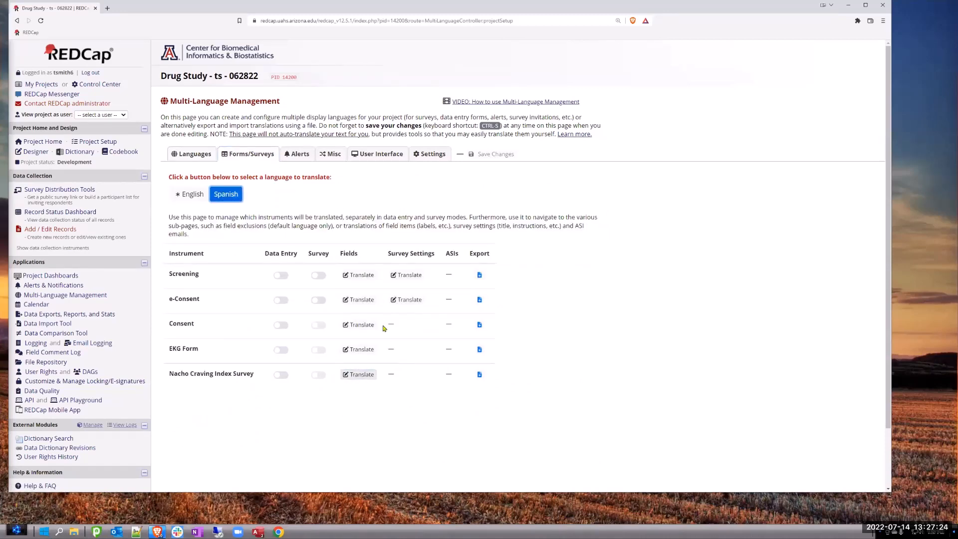
left_click(318, 275)
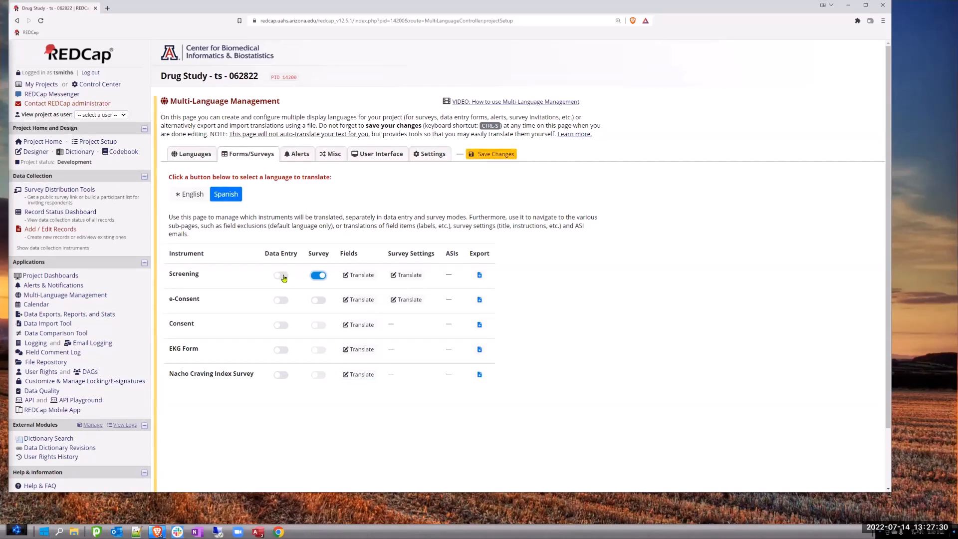
left_click(282, 276)
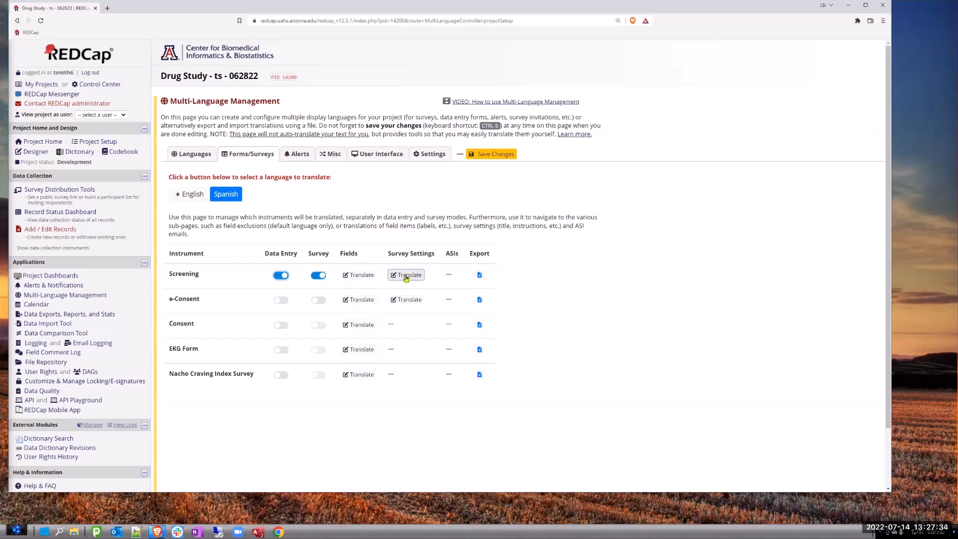
left_click(370, 277)
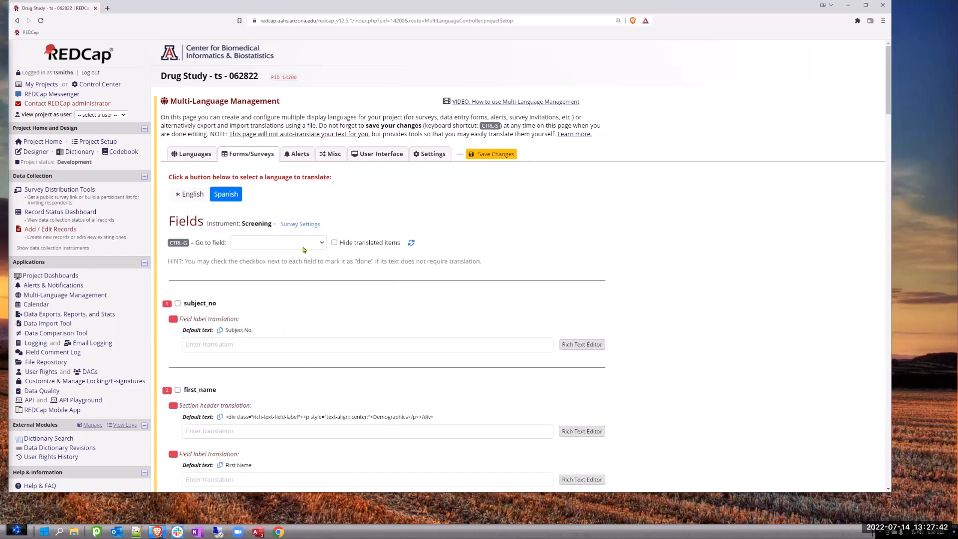
- Enter "Nombre" as the Spanish field label translation of the first_name field
scroll(248, 260, "down", 5)
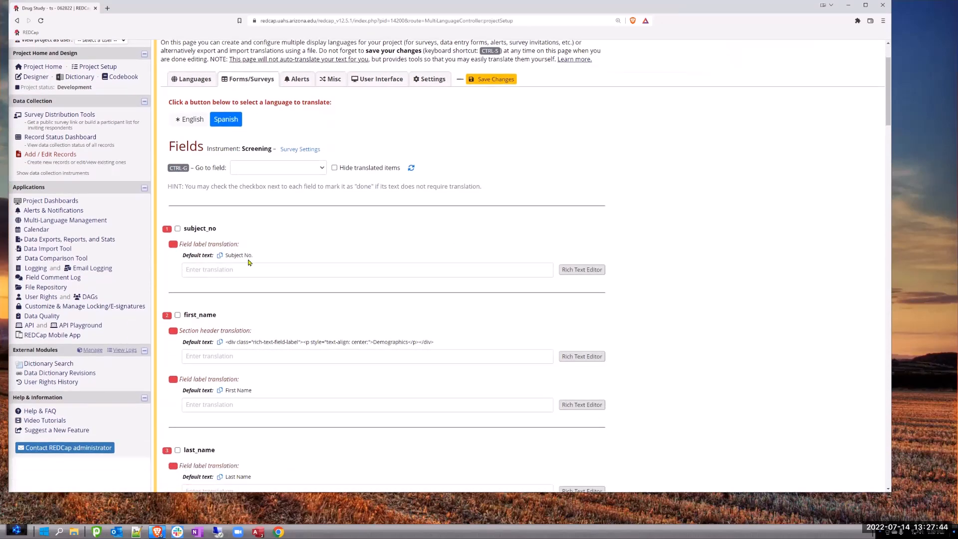
scroll(249, 259, "down", 4)
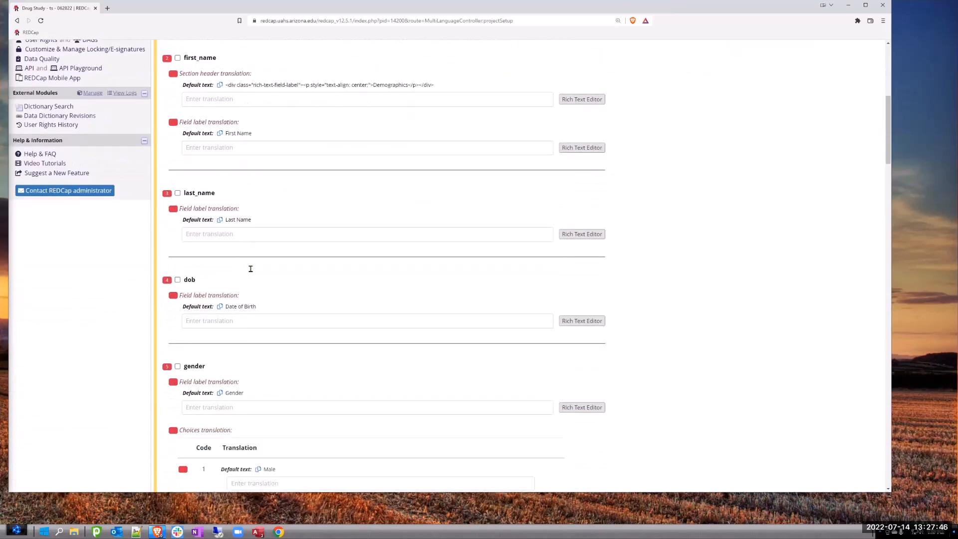
scroll(246, 271, "down", 3)
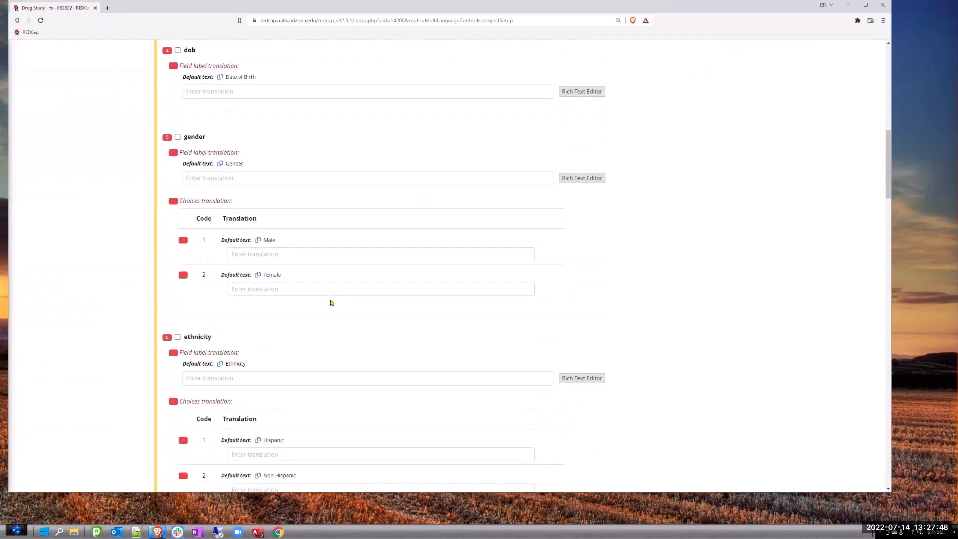
scroll(331, 300, "up", 5)
scroll(330, 294, "up", 4)
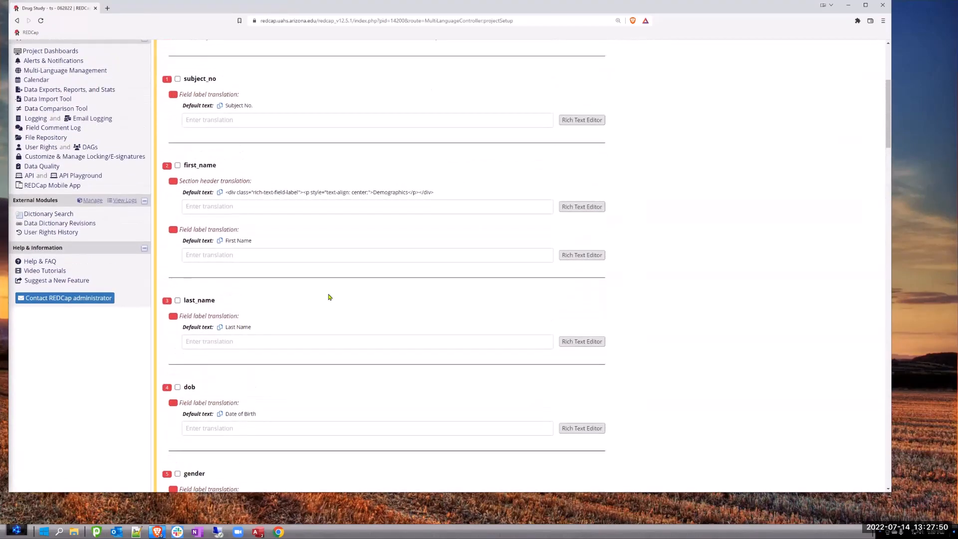
scroll(289, 288, "up", 1)
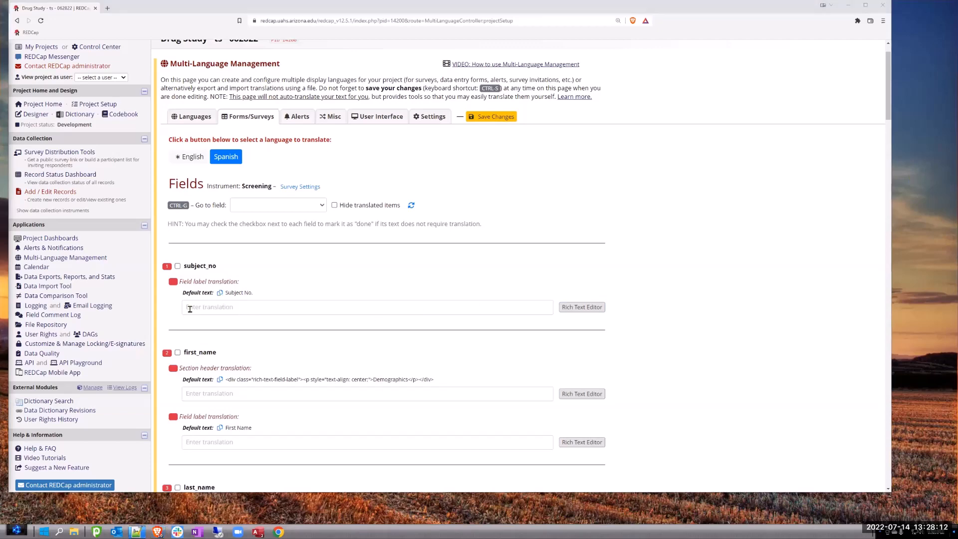
scroll(202, 313, "down", 3)
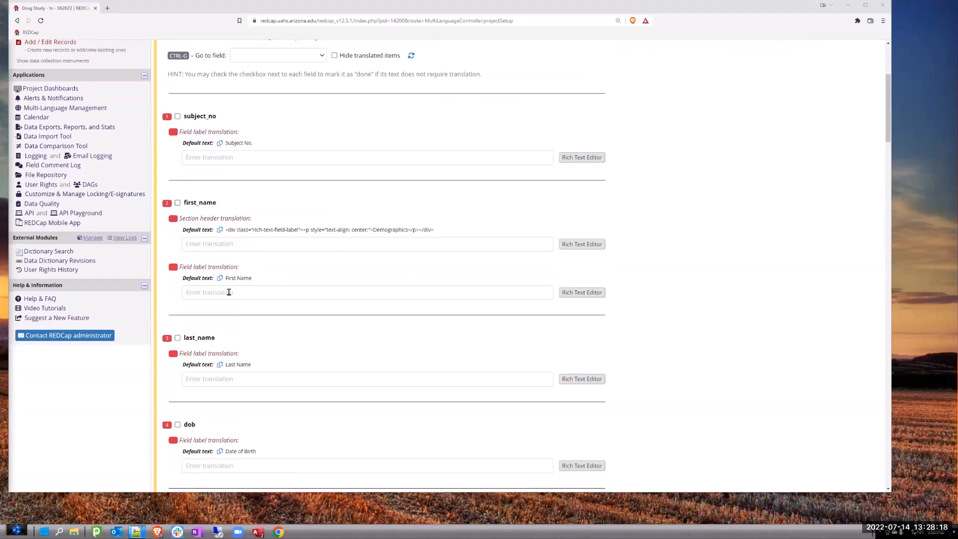
left_click(197, 294)
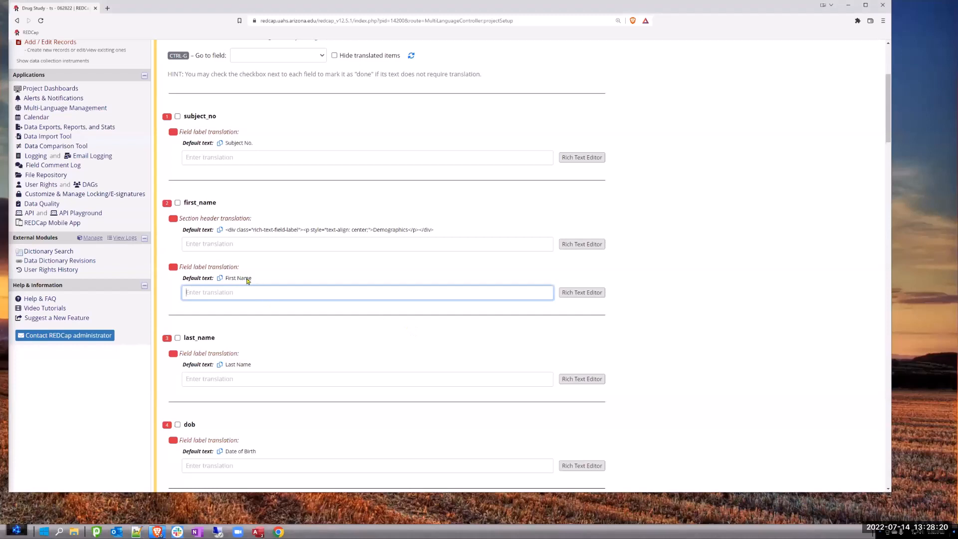
left_click_drag(252, 279, 226, 276)
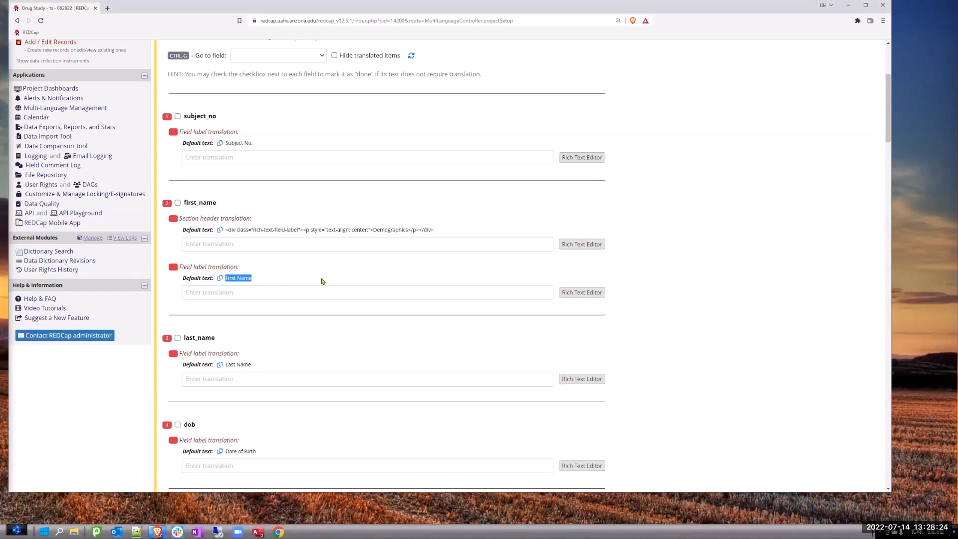
left_click(220, 292)
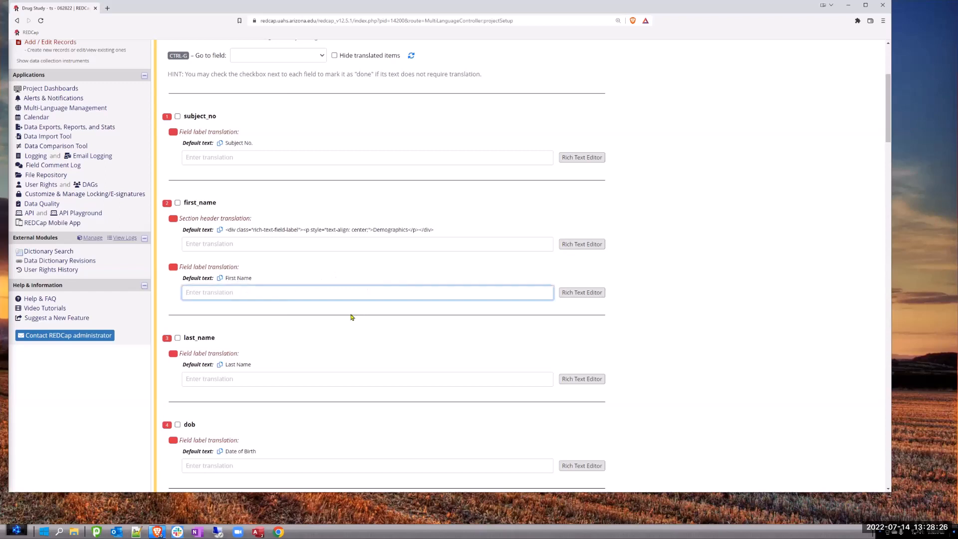
type("Nombre")
- Open the project in a second browser tab, view its public Screening survey, and return to the field translations
left_click_drag(434, 230, 224, 230)
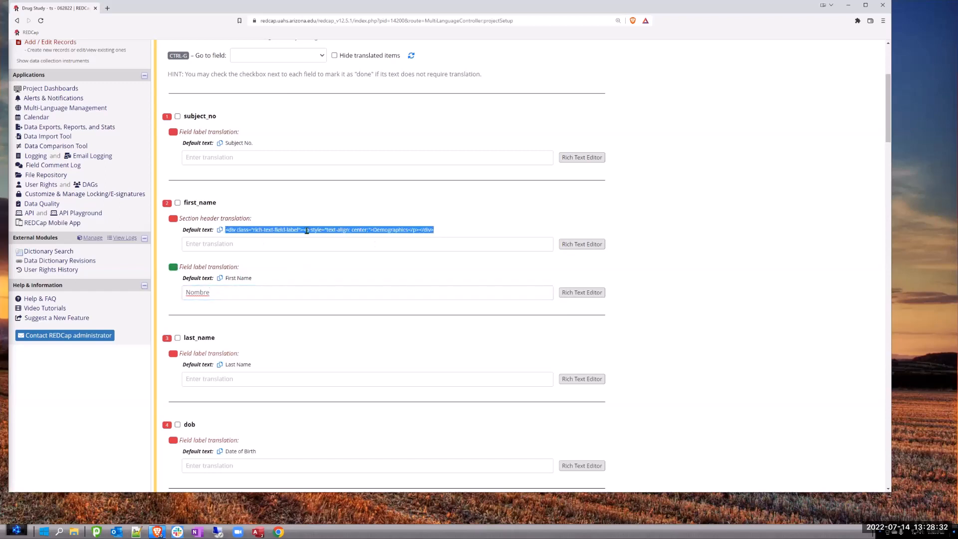
left_click(518, 22)
key("ctrl+c")
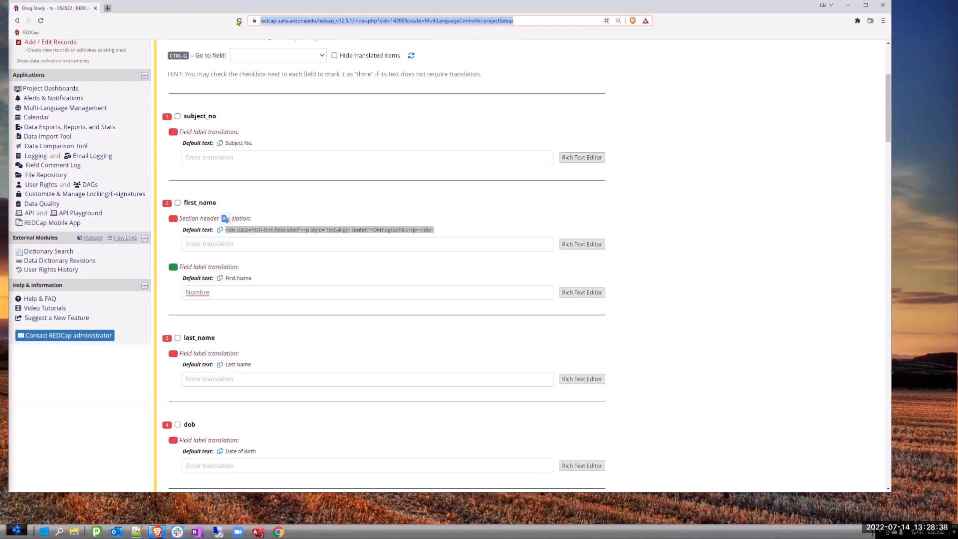
left_click(107, 8)
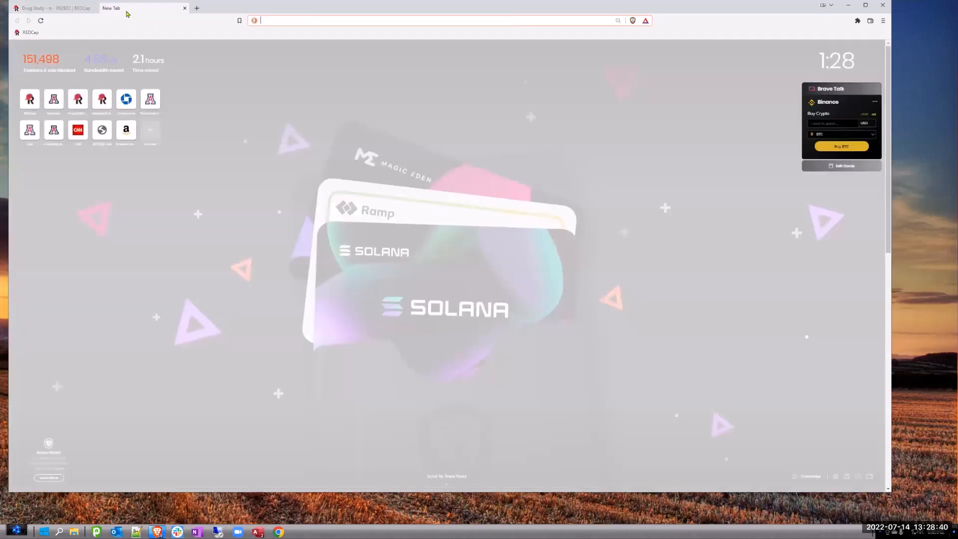
key("ctrl+v")
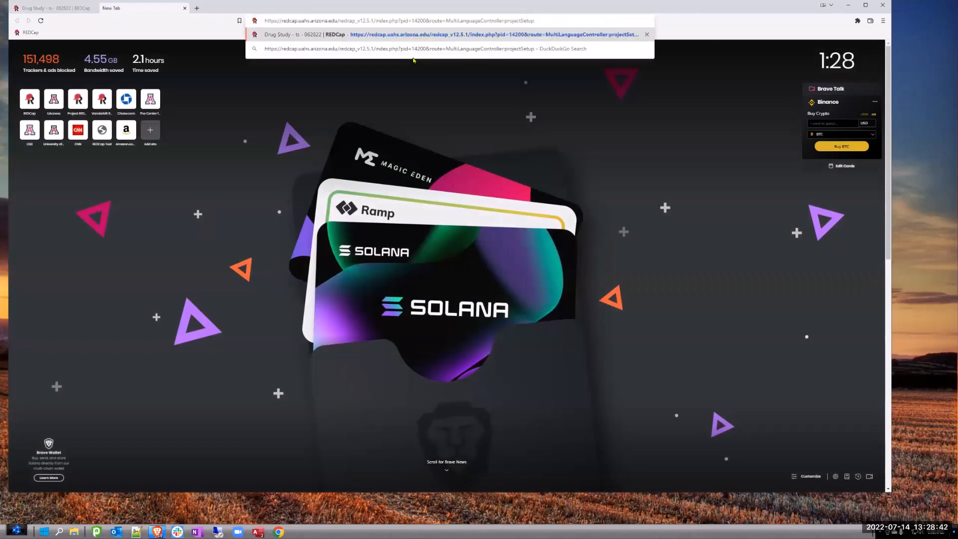
key("Return")
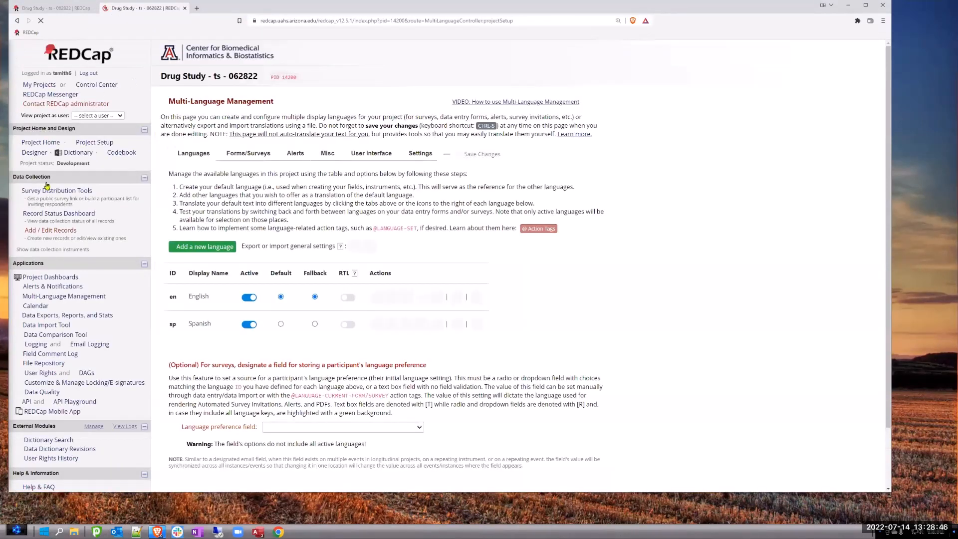
left_click(46, 191)
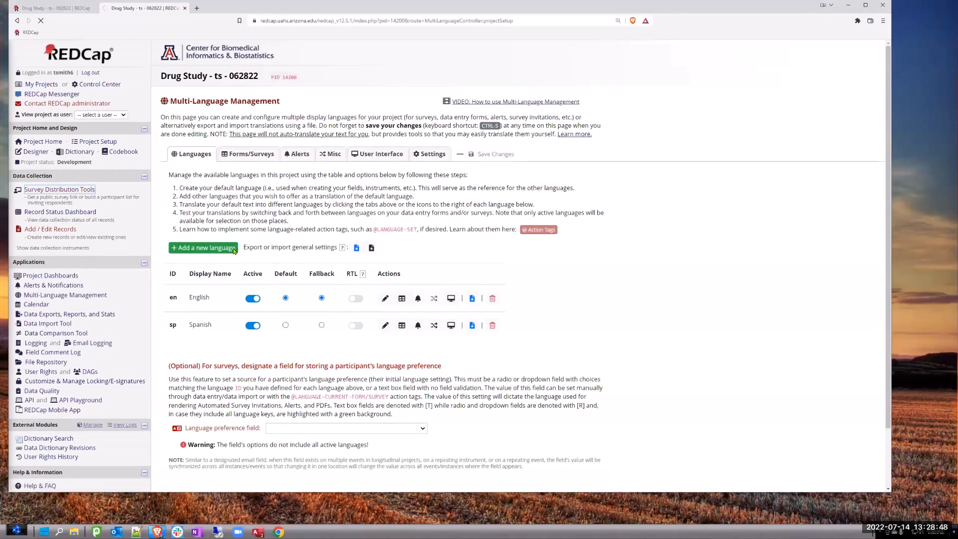
left_click(186, 312)
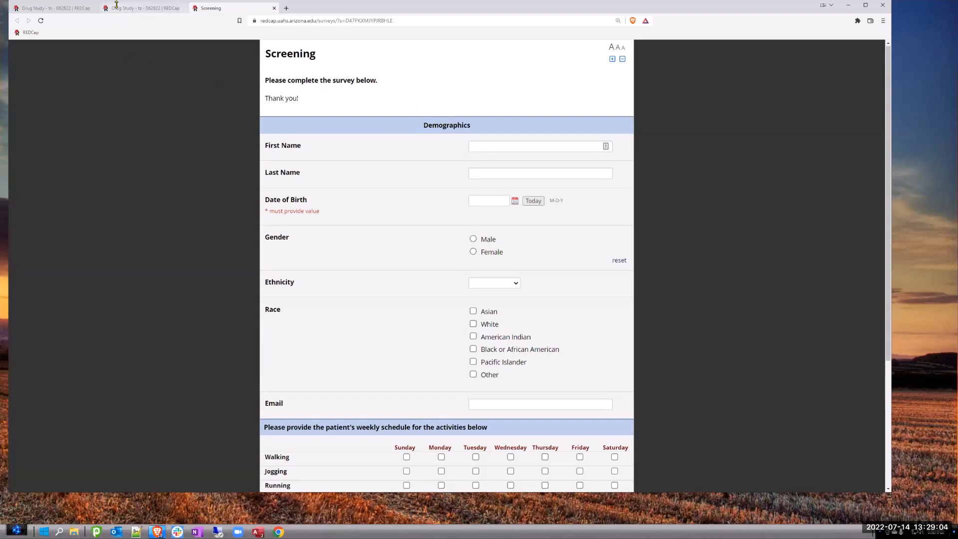
left_click(61, 9)
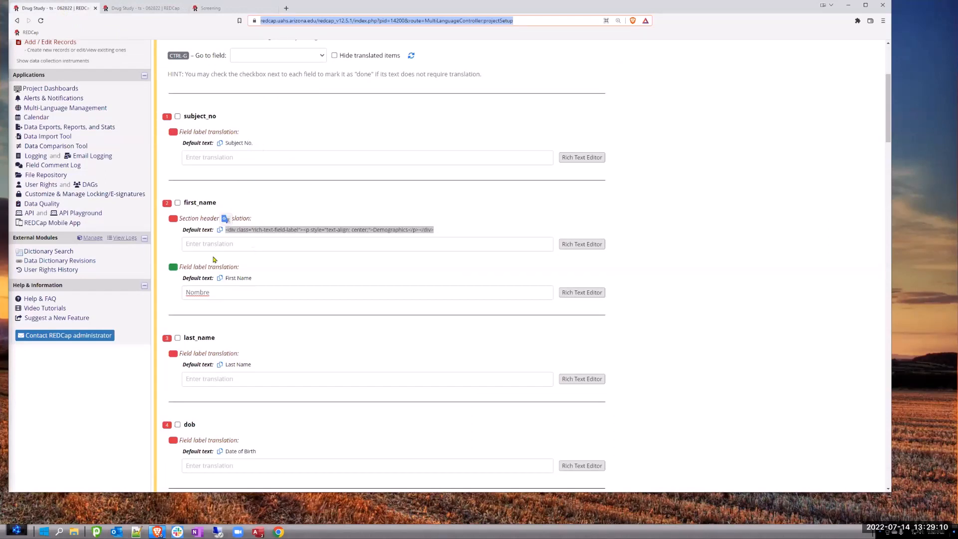
- Translate the Demographics section header of first_name as "Demografía", keeping the default text's HTML markup around it
left_click(216, 293)
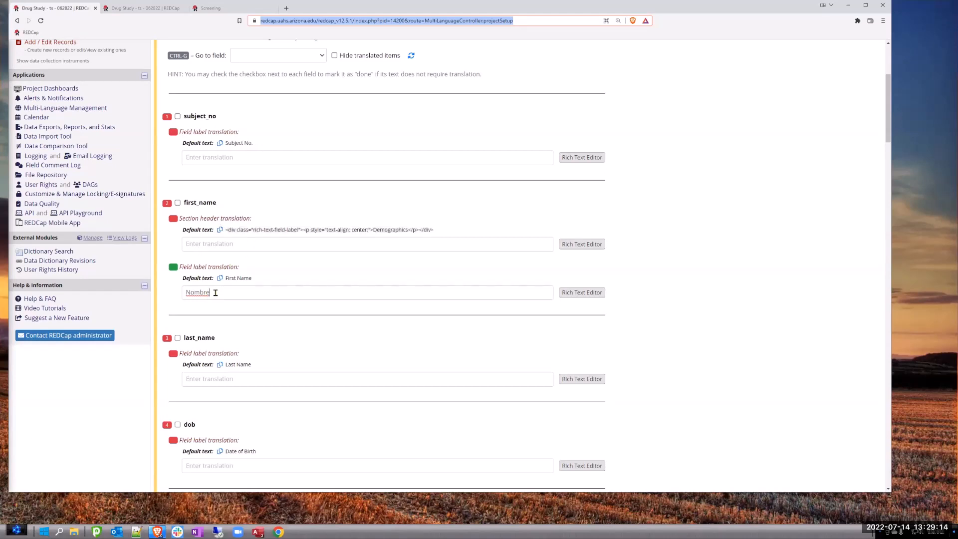
left_click_drag(215, 292, 180, 295)
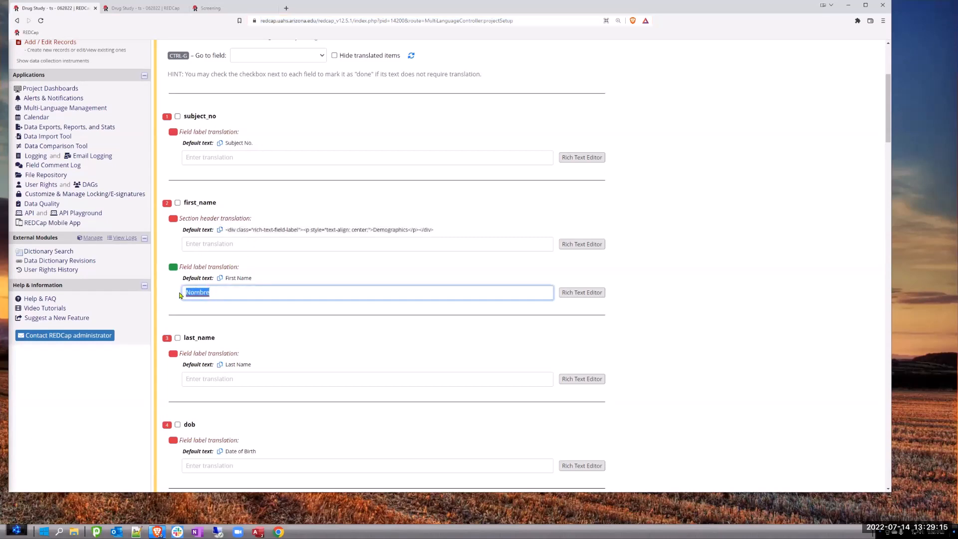
left_click(198, 244)
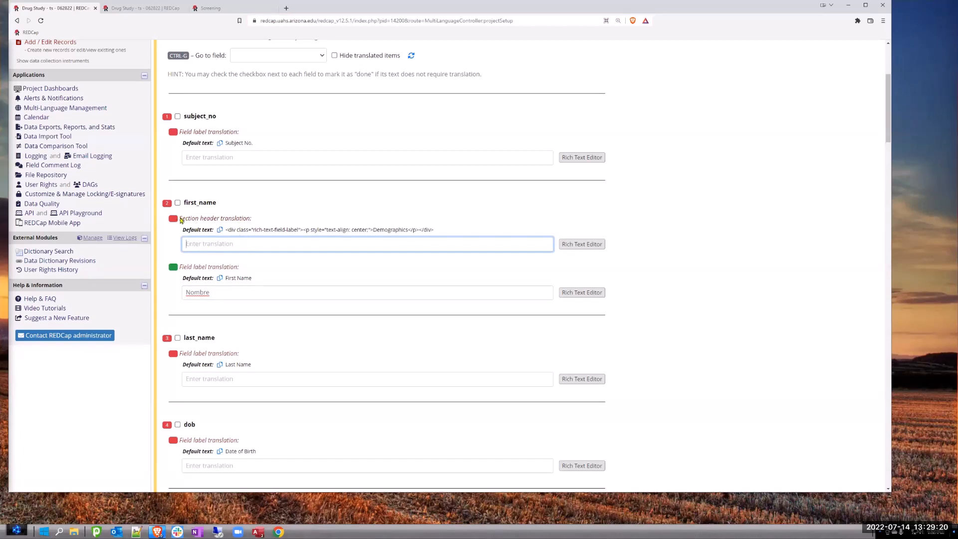
left_click_drag(181, 220, 443, 233)
key("ctrl+c")
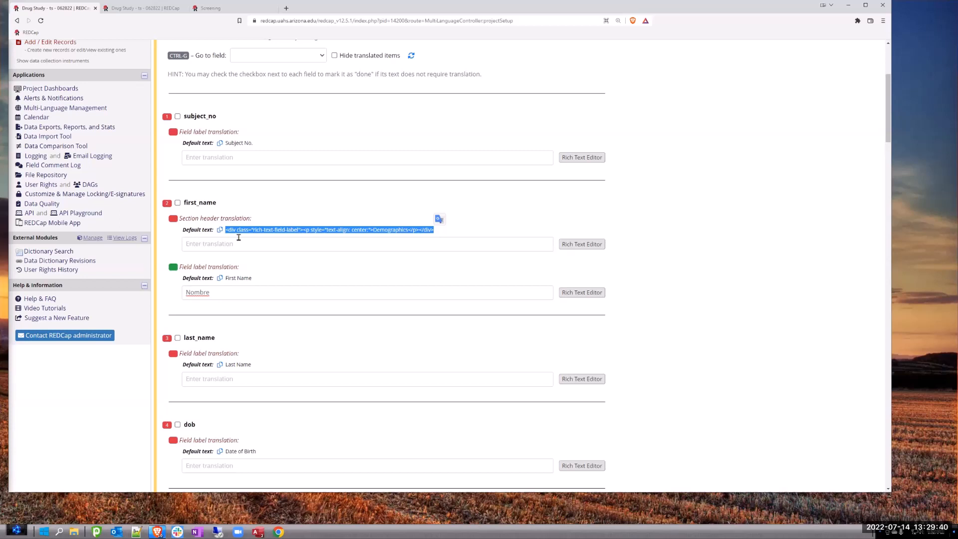
left_click(206, 244)
key("ctrl+v")
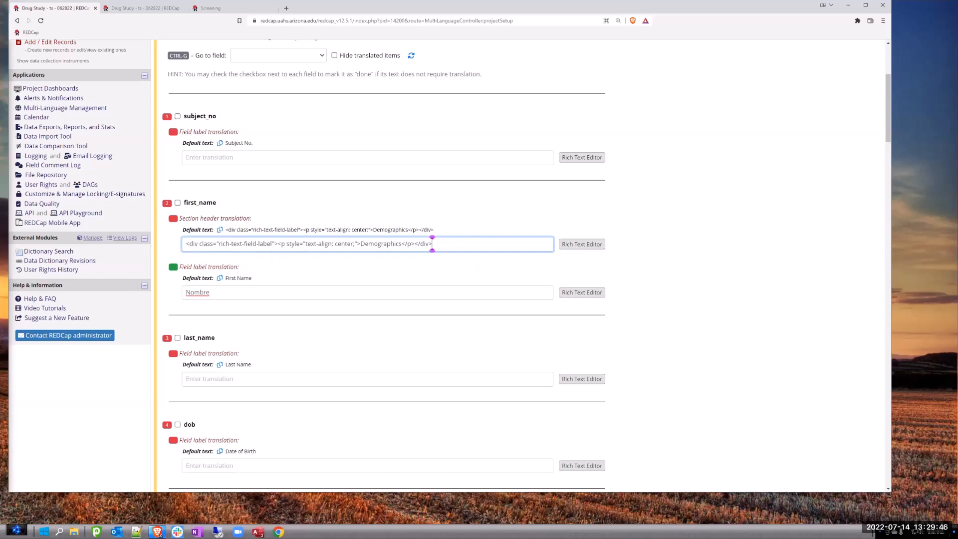
left_click(478, 270)
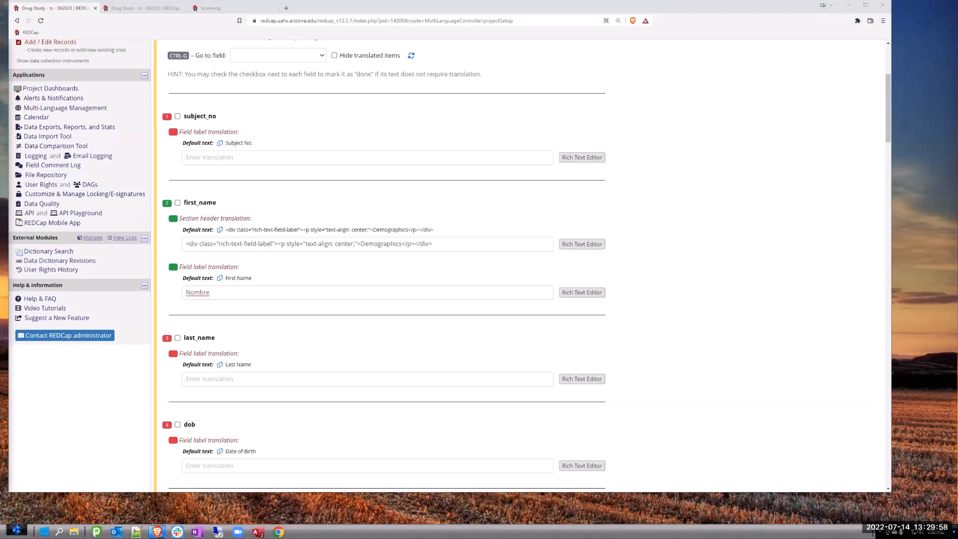
double_click(380, 244)
type("Demografia")
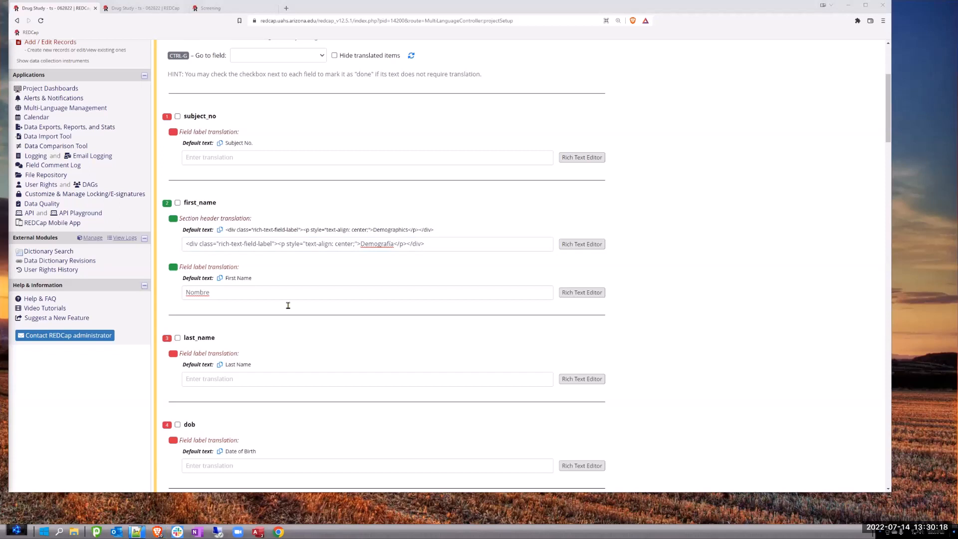
- Enter "Apellido" as the Spanish label of last_name and "Fecha de nacimiento" as that of dob
left_click(201, 379)
type("Apellido")
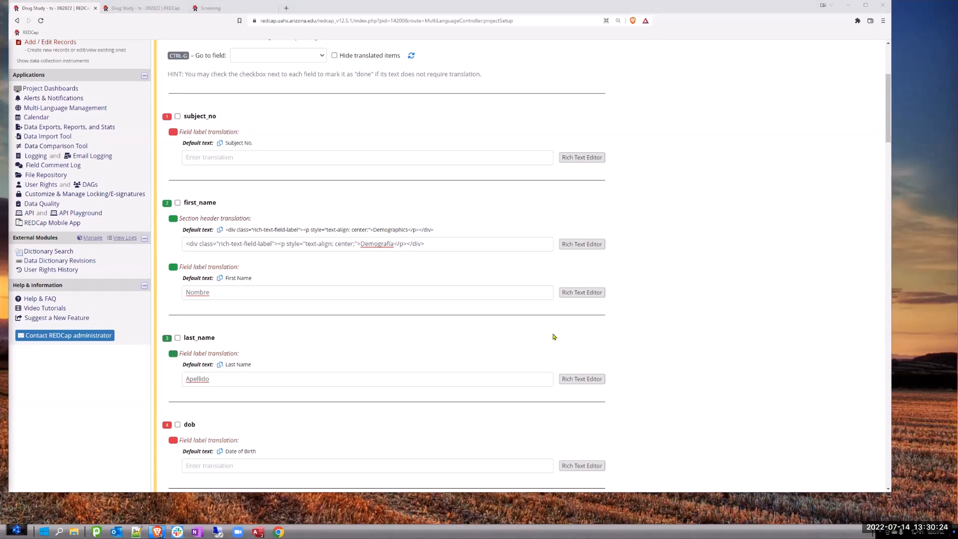
left_click(199, 466)
type("Fecha de nacimiento")
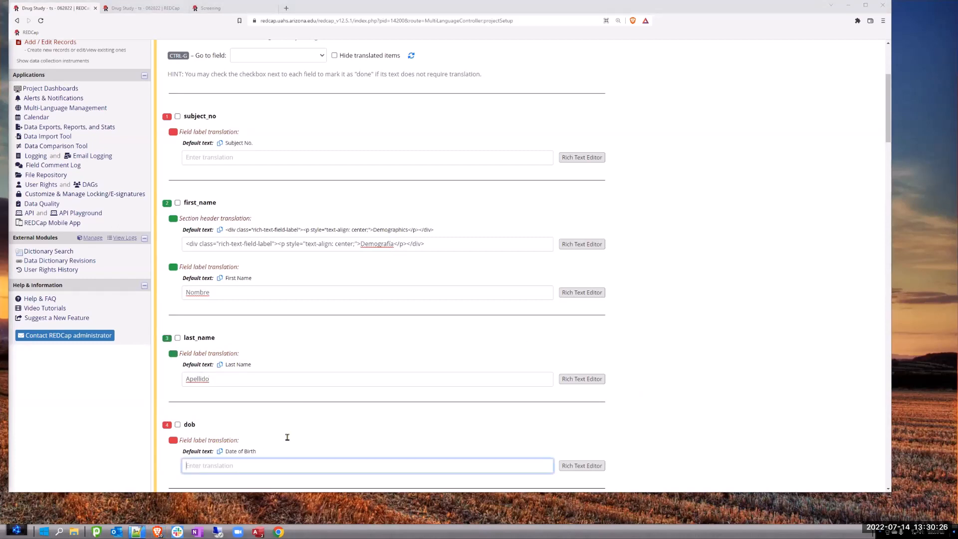
- Enter "Género" as the Spanish field label translation of the gender field
scroll(368, 298, "down", 3)
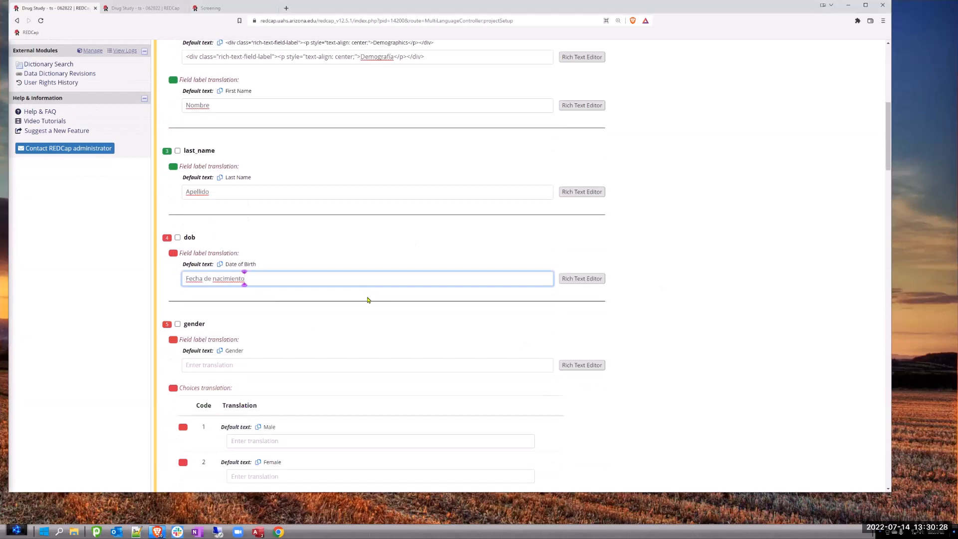
scroll(368, 299, "down", 2)
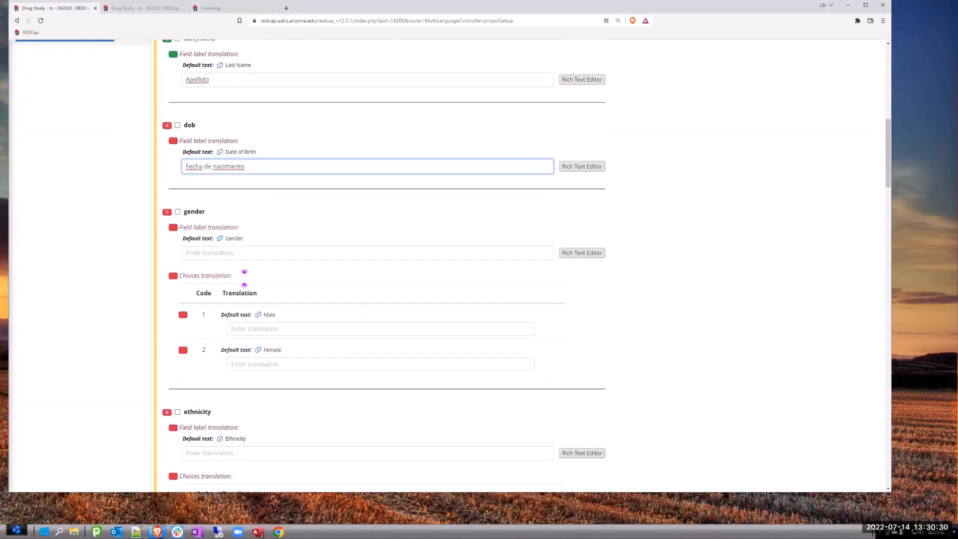
key("alt+Tab")
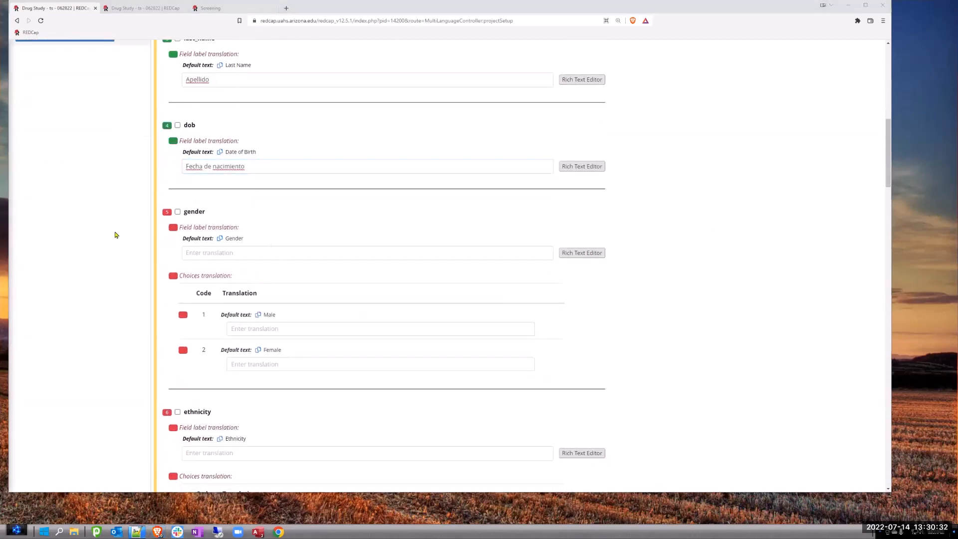
left_click(206, 253)
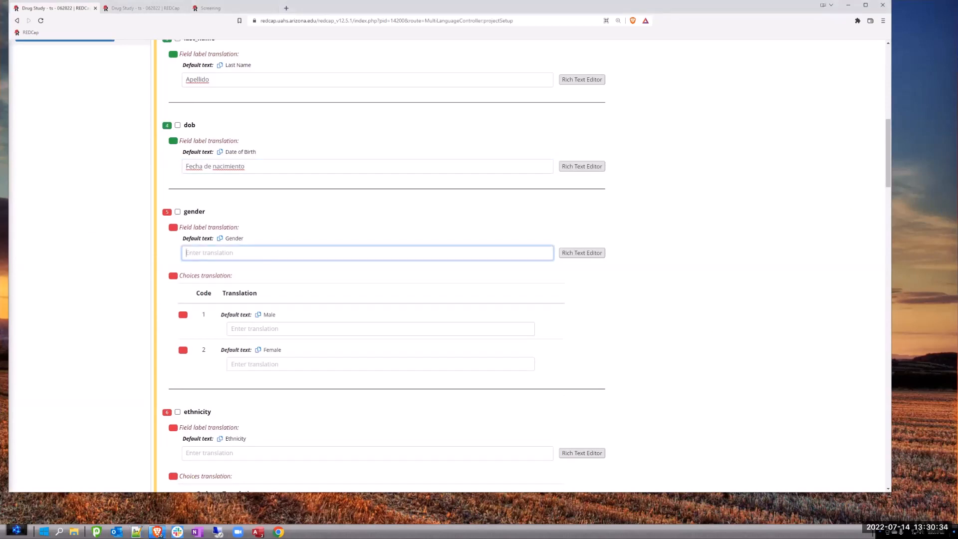
type("Género")
key("alt+Tab")
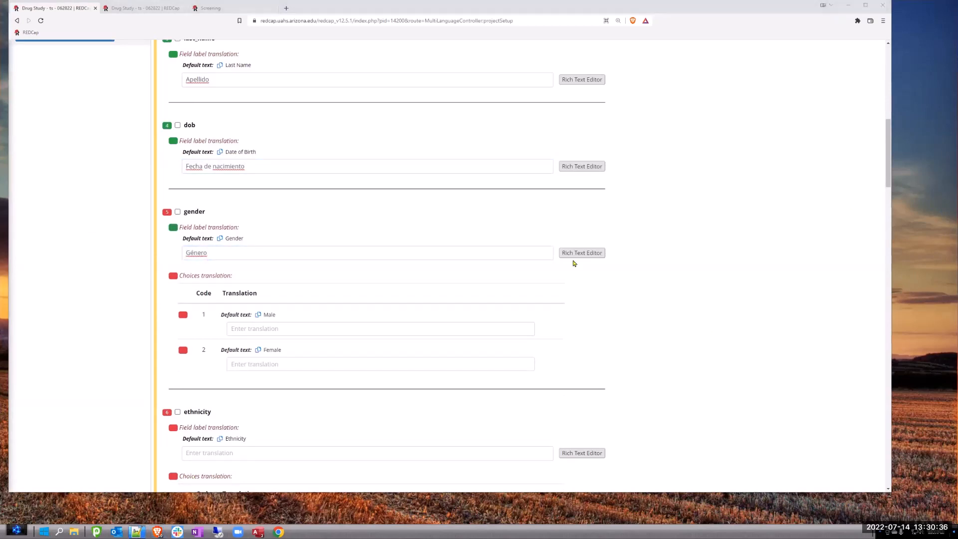
- Translate the gender choices into Spanish, entering "Masculino" for Male and "Femenino" for Female
left_click(257, 329)
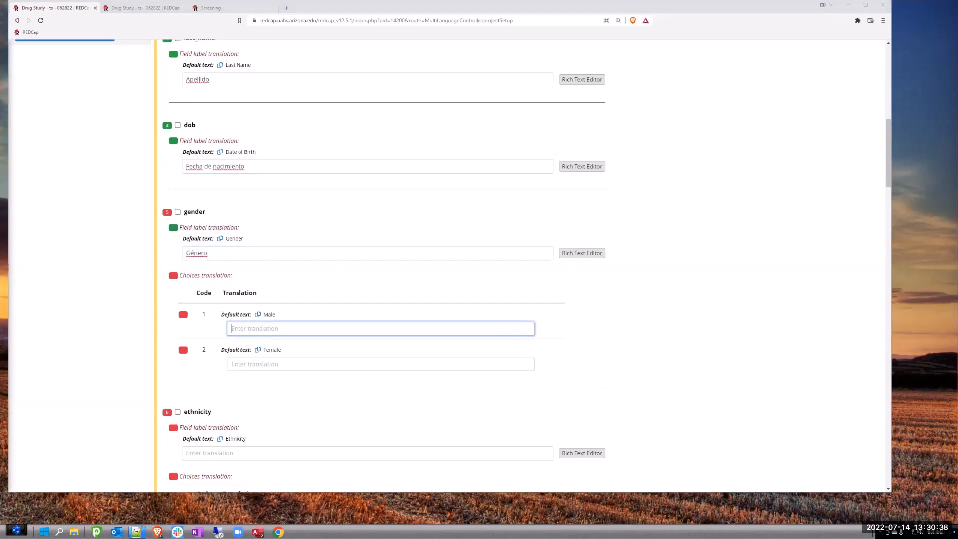
type("Masculino")
key("alt+Tab")
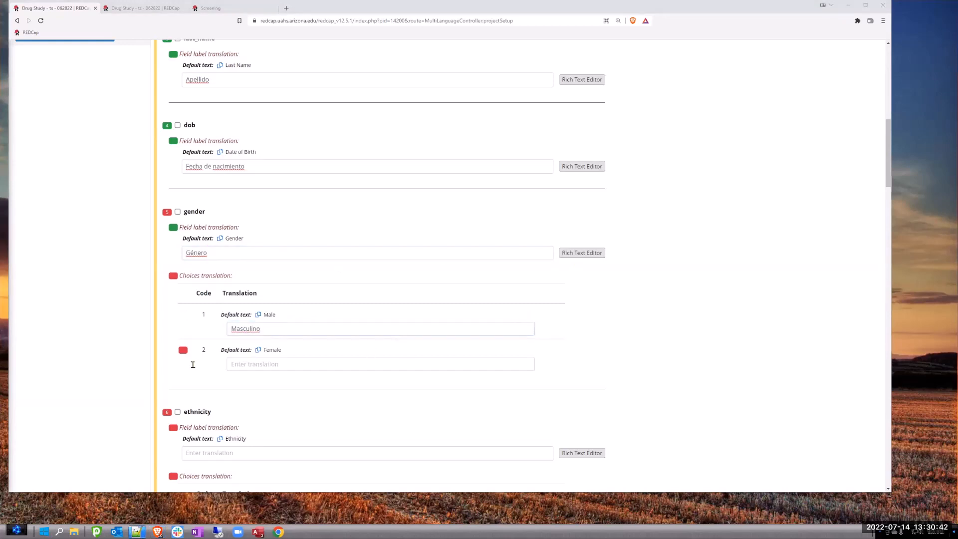
left_click(497, 356)
key("alt+Tab")
type("Femenino")
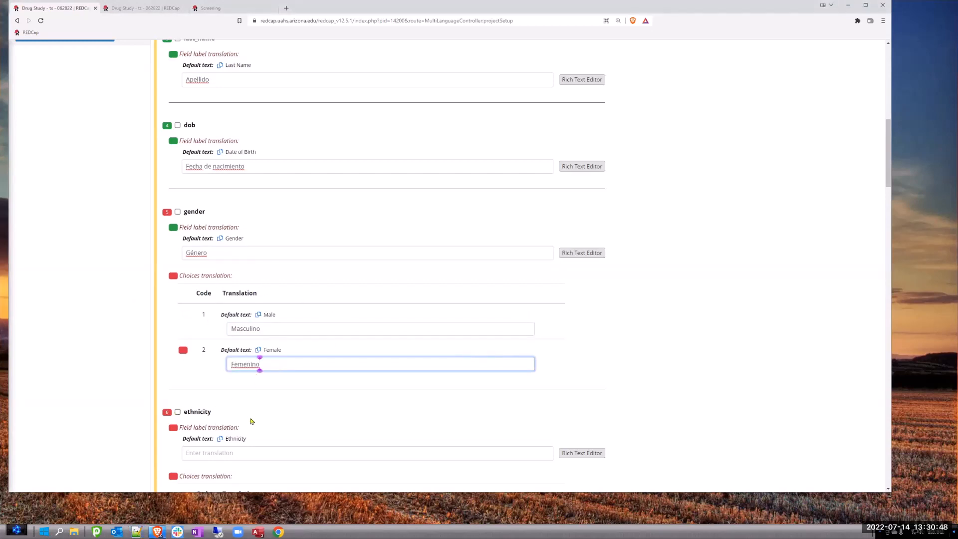
left_click(274, 419)
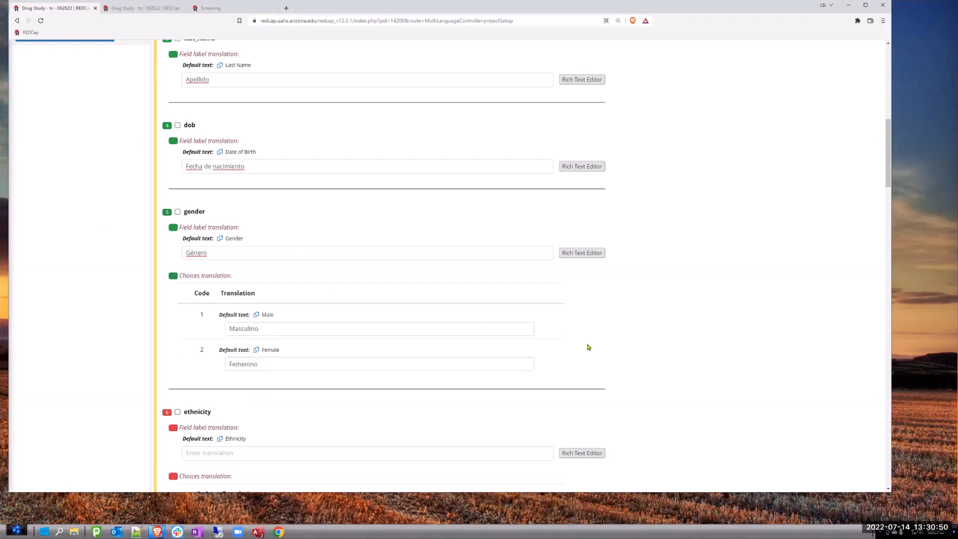
- Save the changes made to the Screening instrument's Spanish translations
scroll(621, 149, "up", 10)
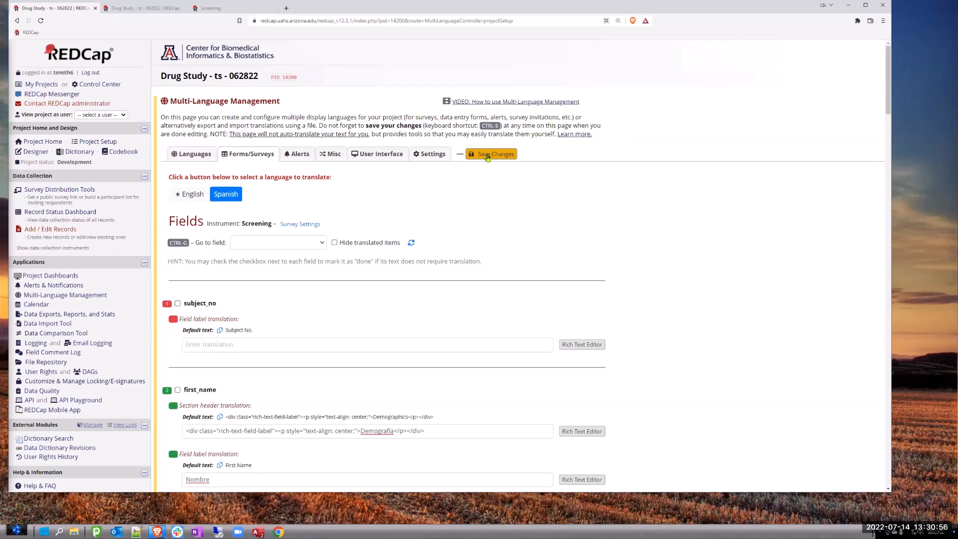
left_click(487, 155)
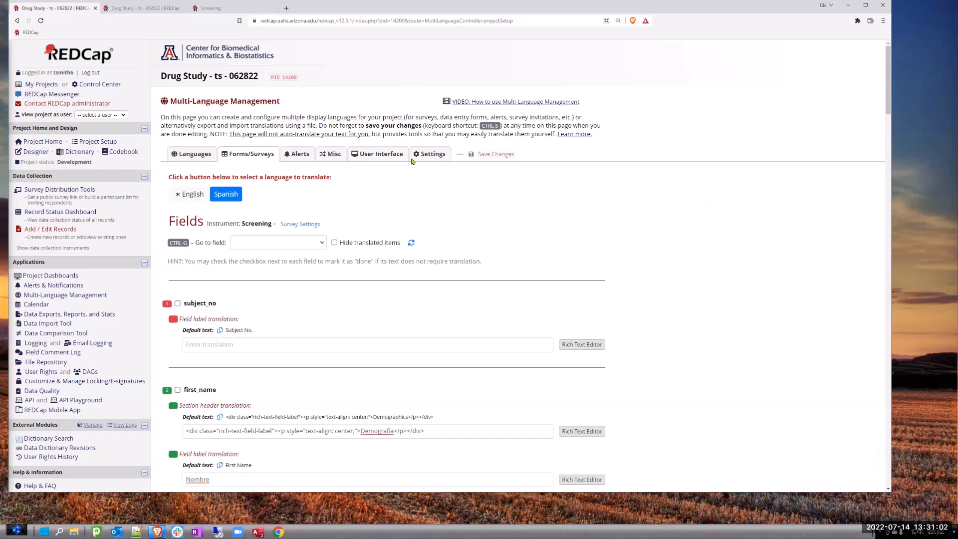
left_click_drag(507, 9, 535, 24)
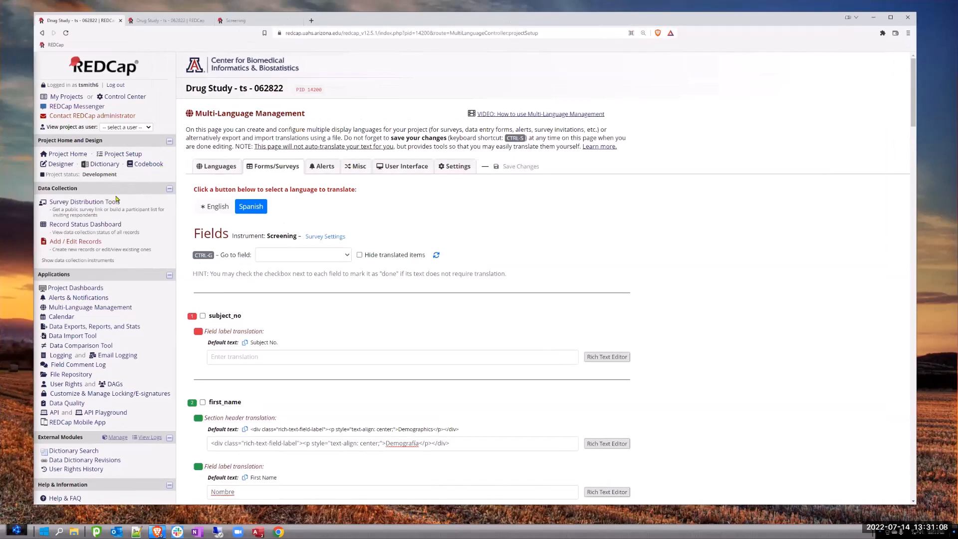
- Open the public Screening survey from the Survey Distribution Tools to view the Spanish translations, and return to the project
left_click(68, 203)
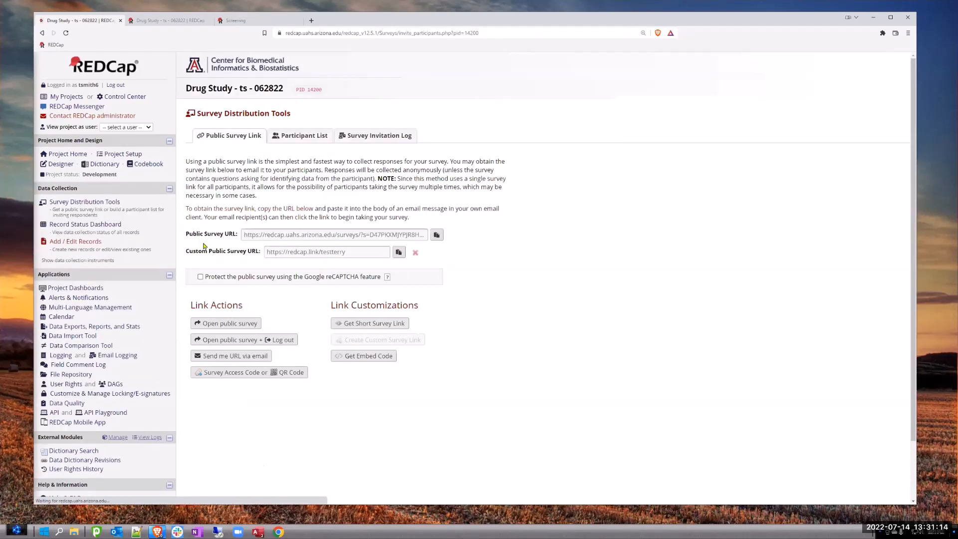
left_click(231, 324)
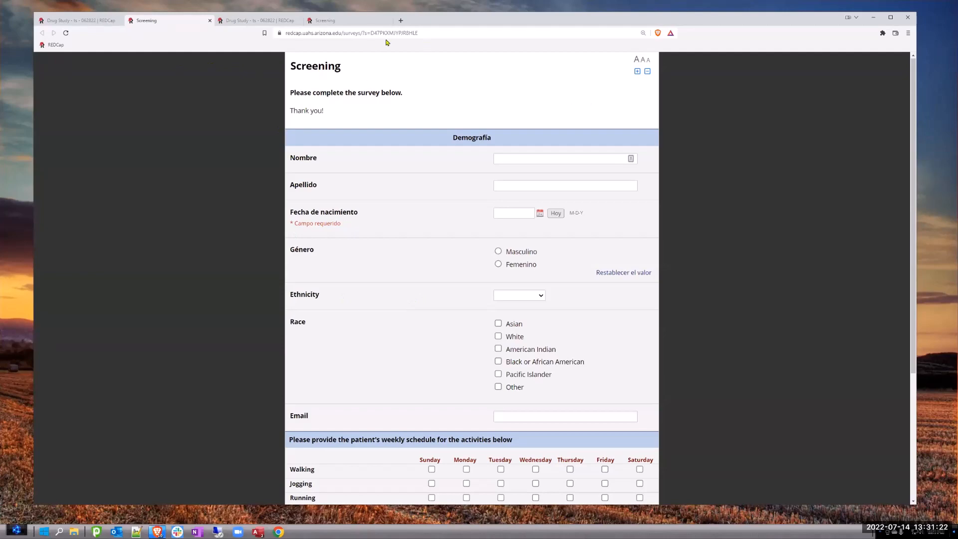
left_click(84, 20)
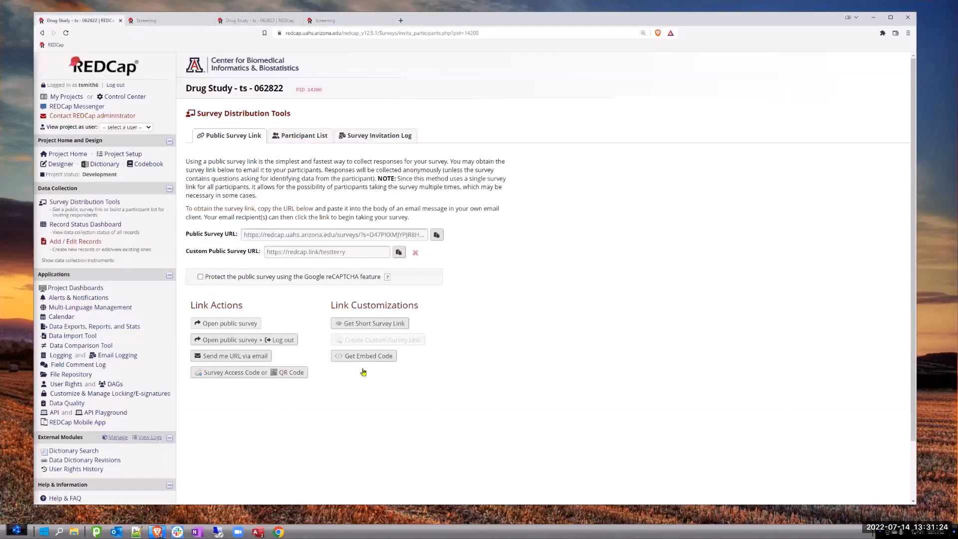
- In Multi-Language Management, enable English for the Screening instrument in both data entry and survey modes, and save the changes
left_click(91, 307)
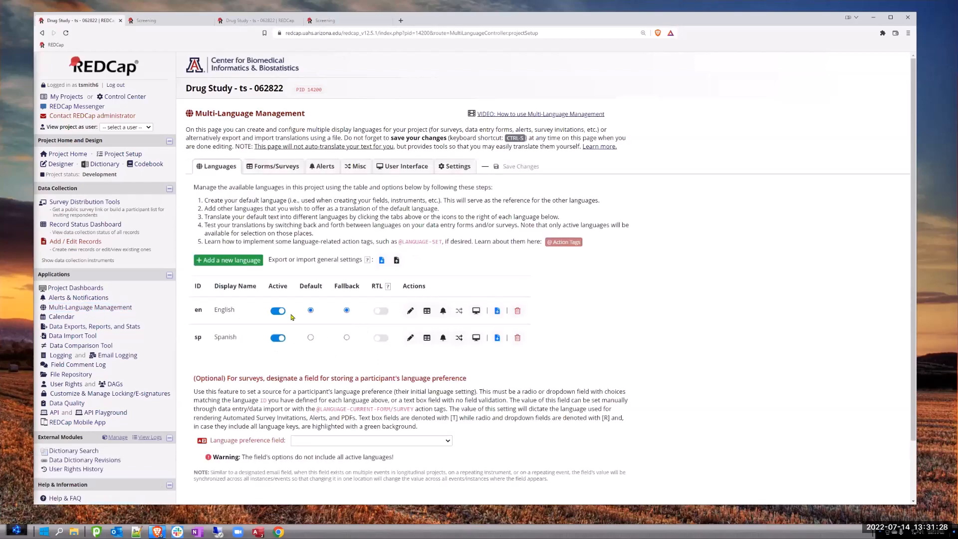
left_click(272, 166)
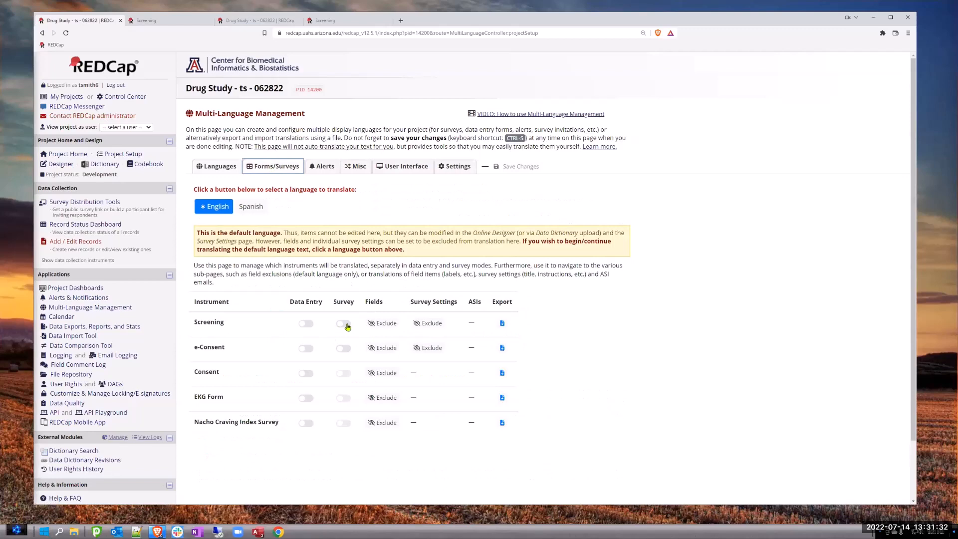
left_click(251, 206)
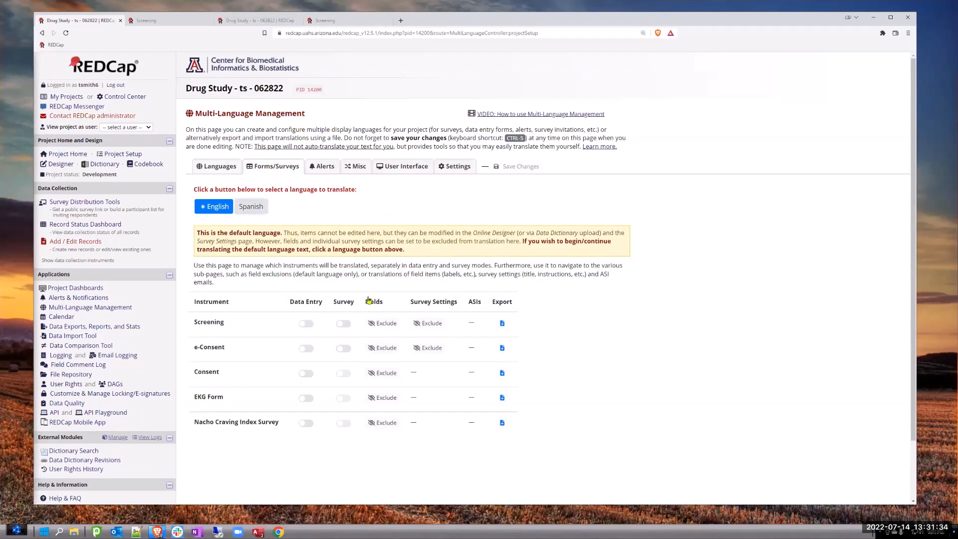
left_click(209, 207)
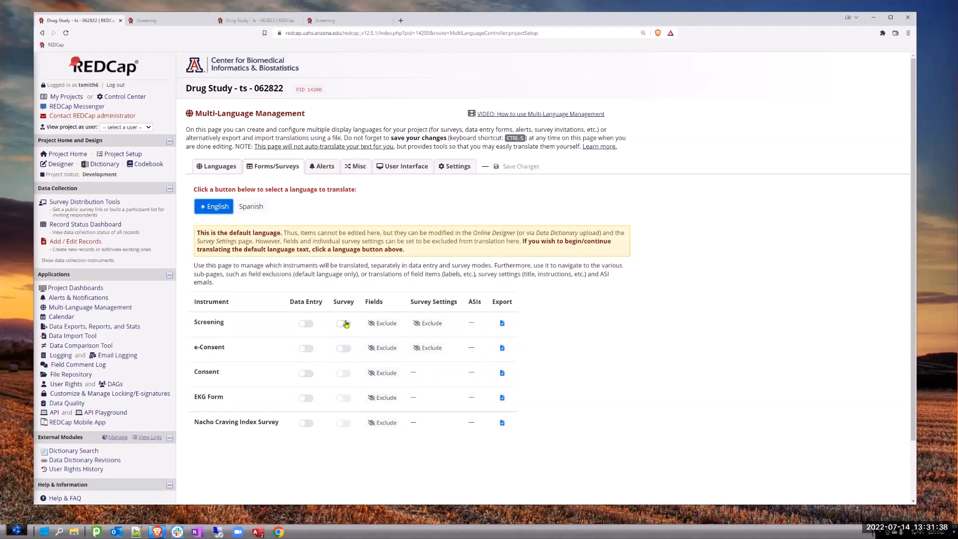
left_click(344, 324)
left_click(314, 325)
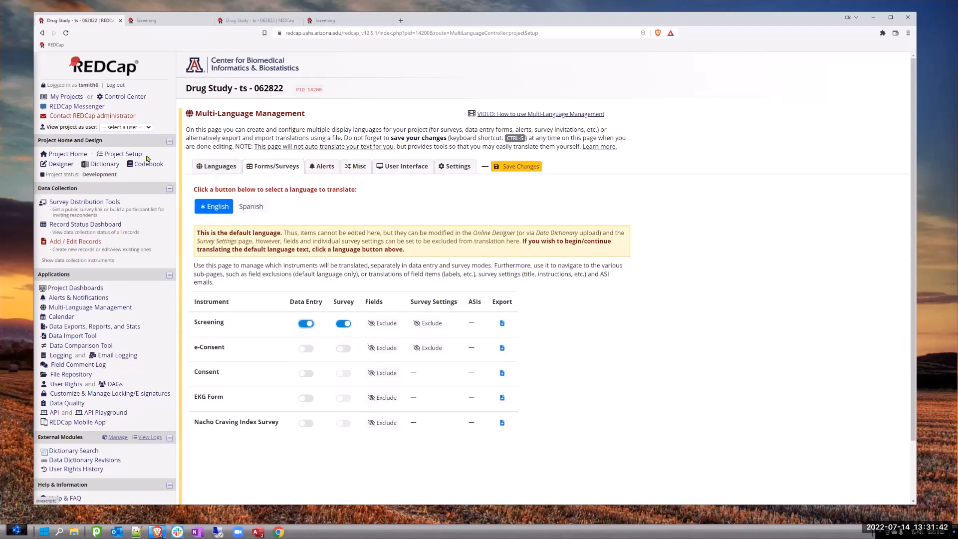
left_click(507, 167)
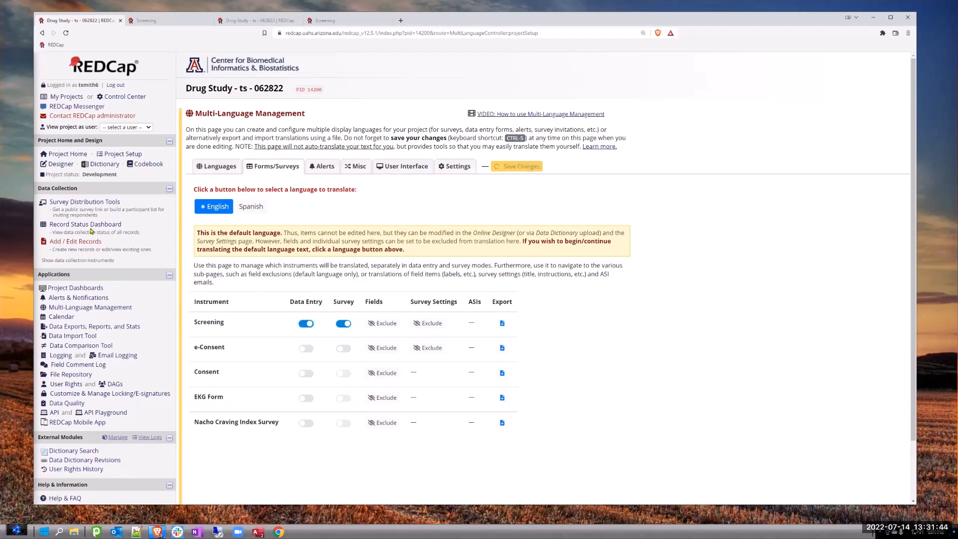
- Reload the public Screening survey to check for its language selector, and return to the language setup
left_click(152, 22)
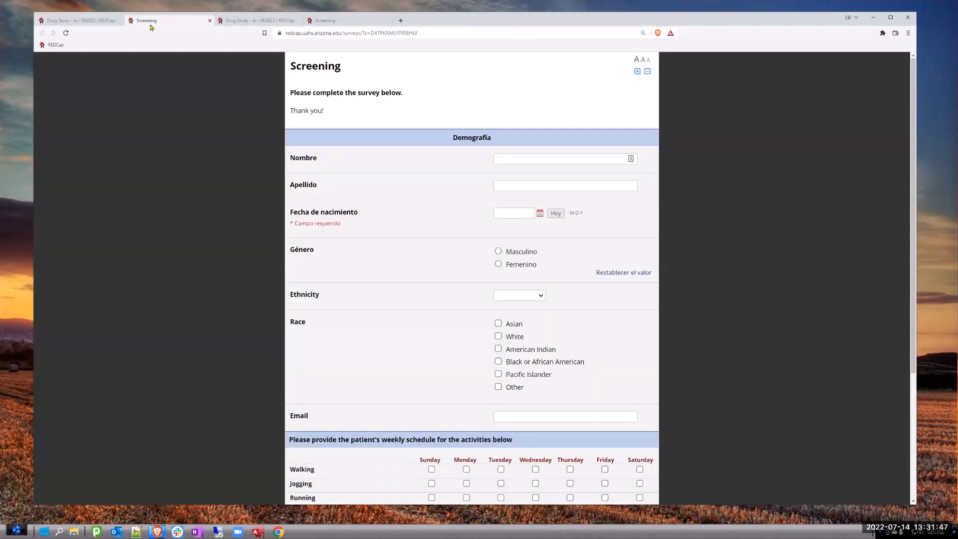
left_click(66, 33)
key("ctrl+shift+Tab")
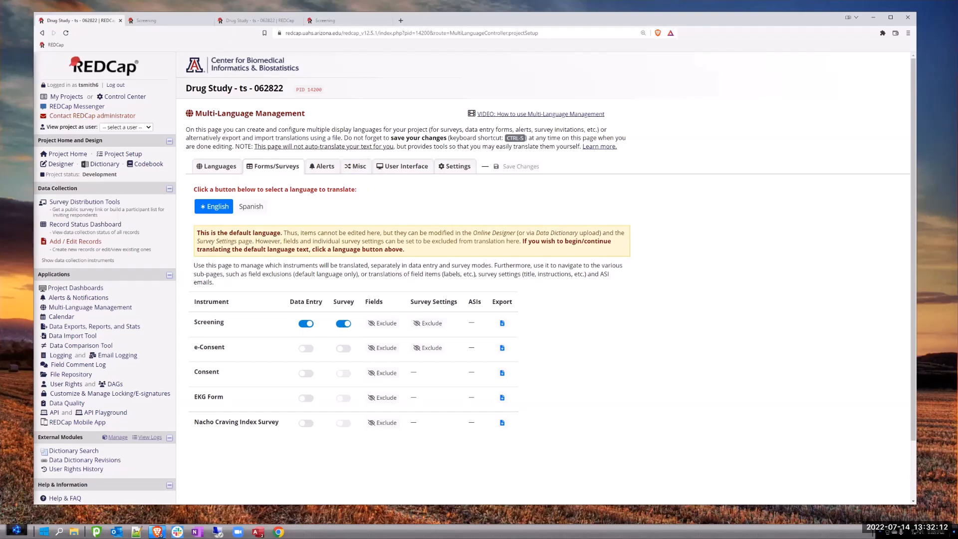
- Enable English for the e-Consent instrument in both data entry and survey modes, and save the changes
left_click(305, 349)
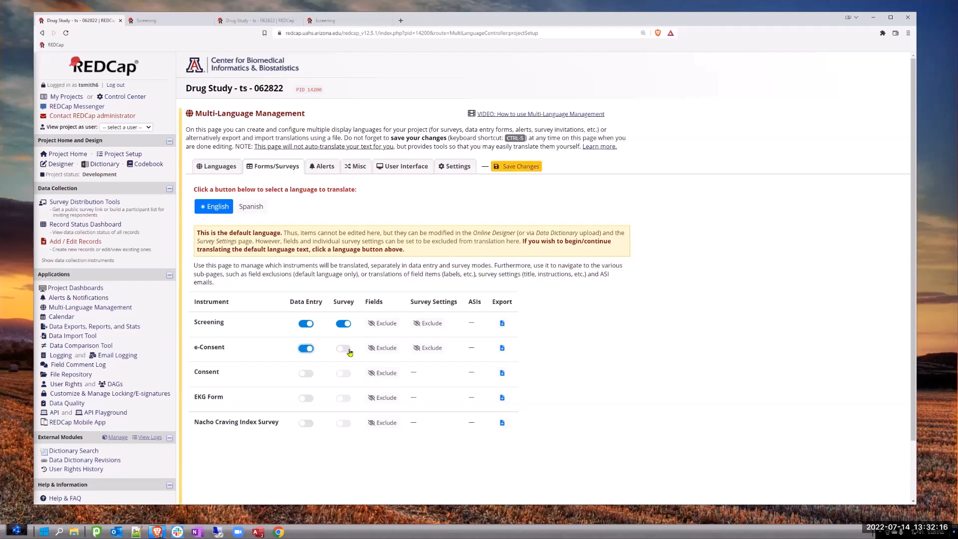
left_click(344, 349)
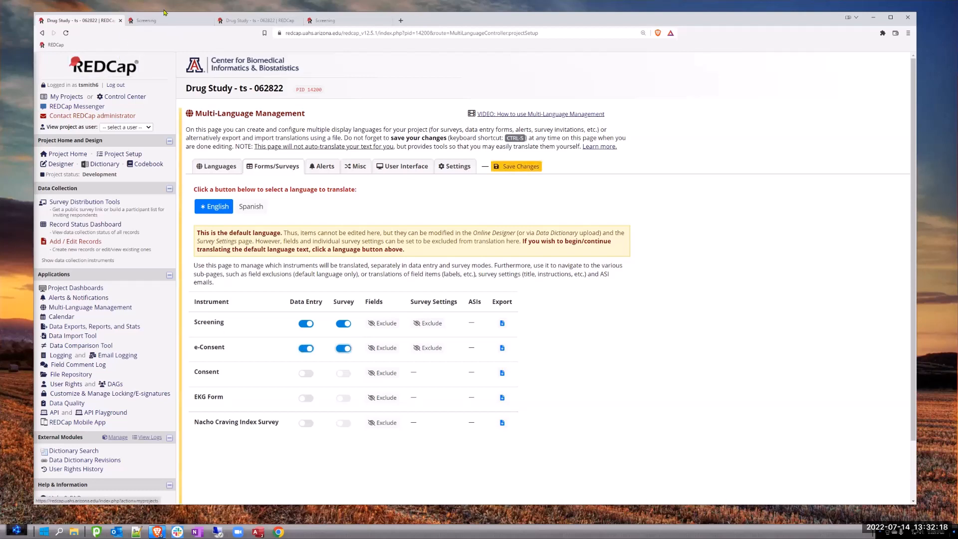
left_click(514, 169)
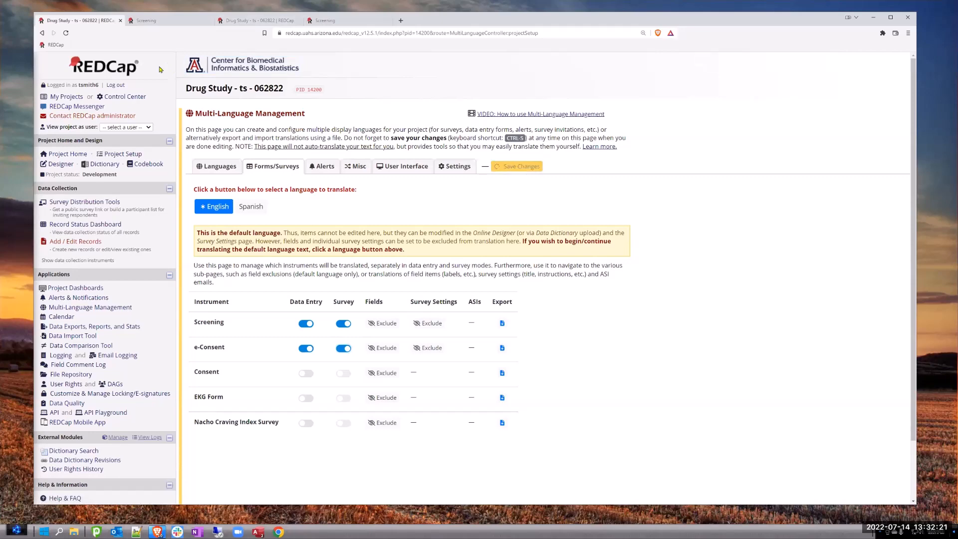
- Test the public Screening survey's language selector by switching the survey to English and back to Spanish
left_click(156, 21)
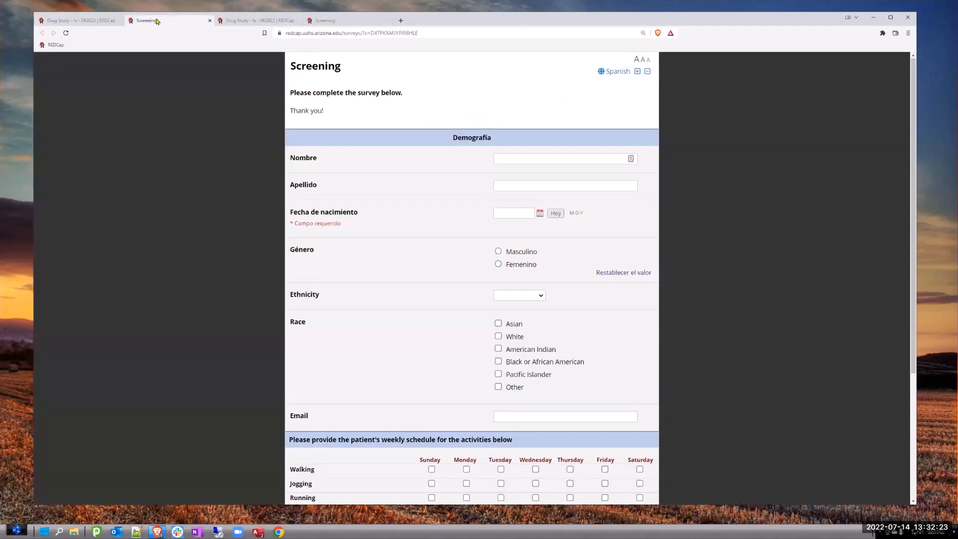
left_click(618, 71)
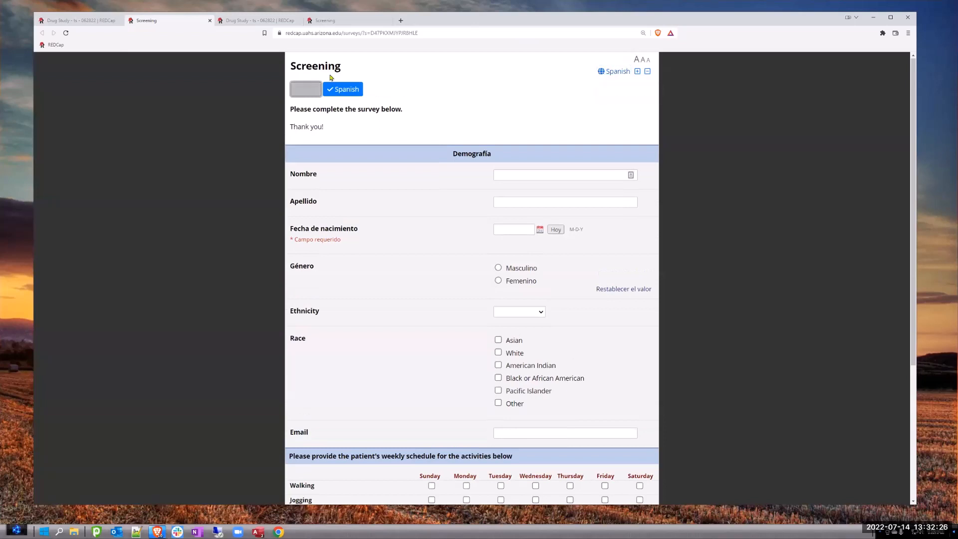
left_click(344, 91)
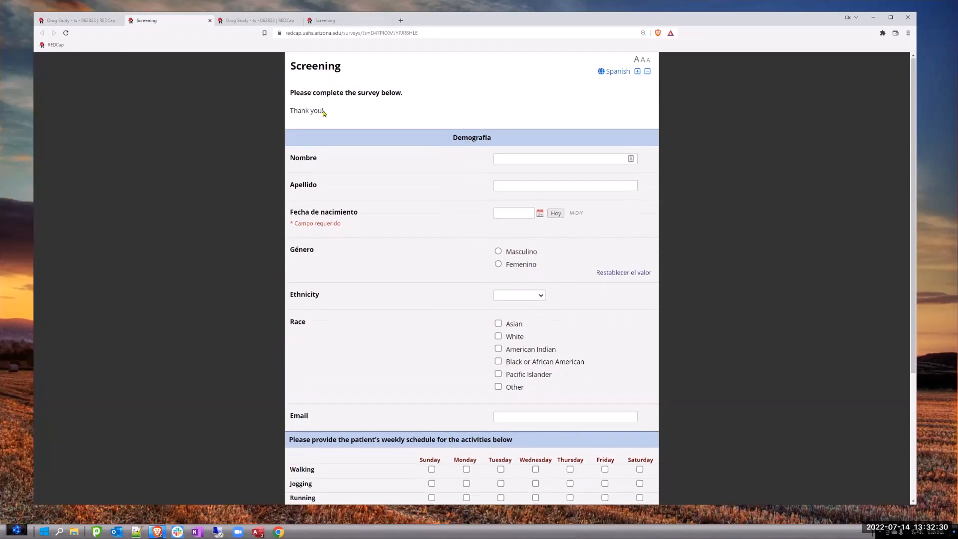
left_click(613, 72)
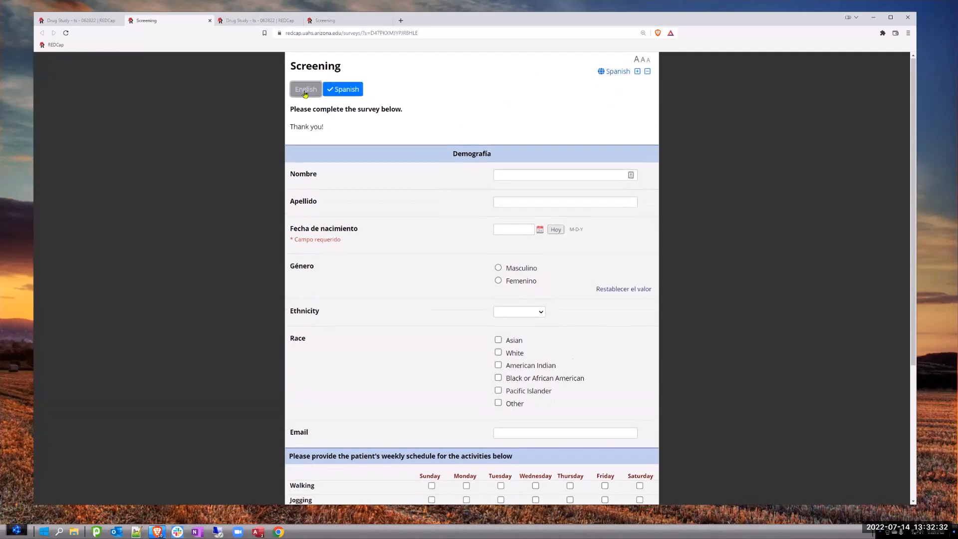
left_click(306, 92)
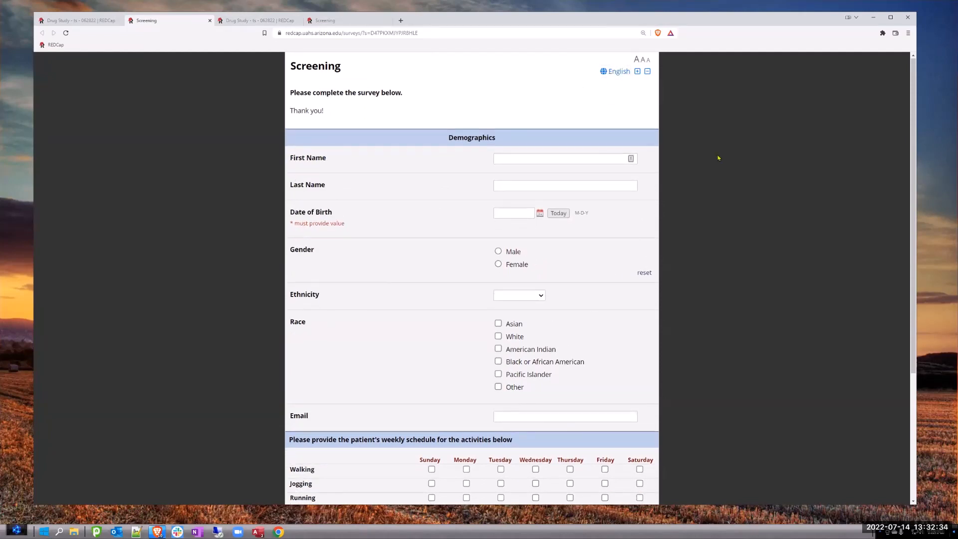
left_click(614, 72)
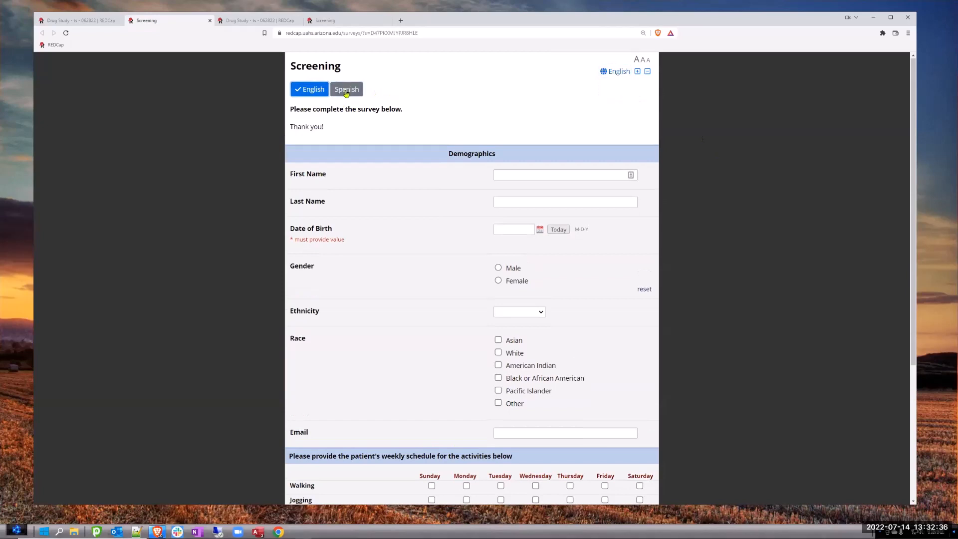
left_click(343, 89)
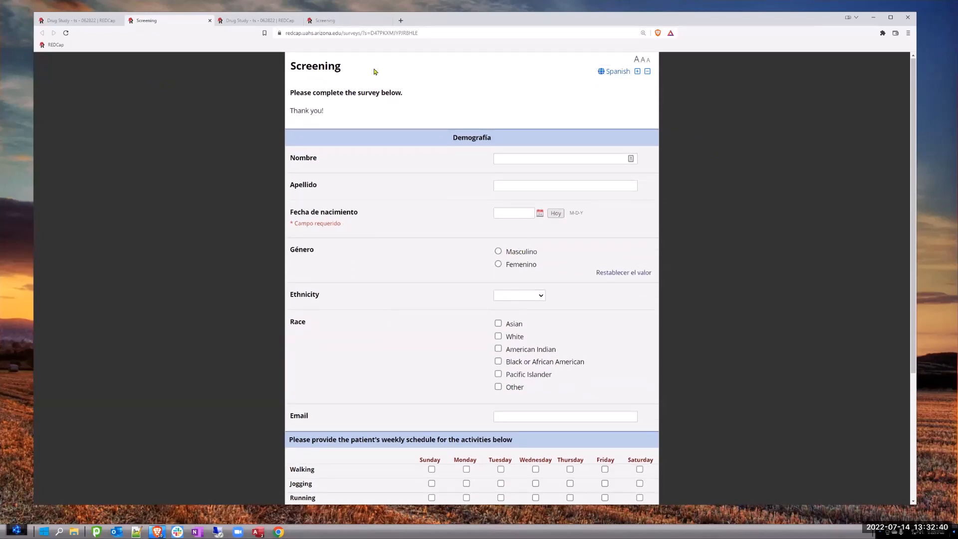
- Close the public survey and open an existing record's Screening form through the Record Status Dashboard
left_click(210, 21)
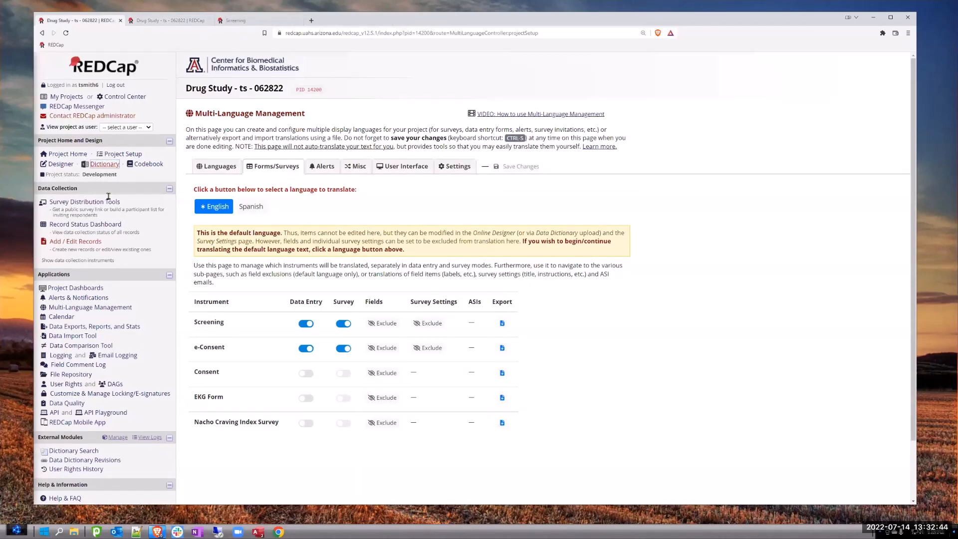
left_click(80, 226)
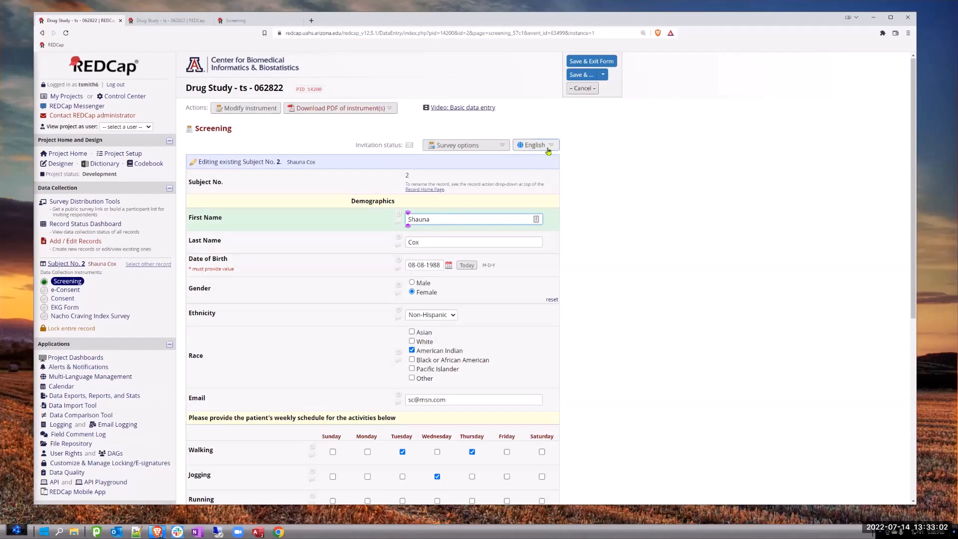
- Switch the record's Screening form to Spanish, look through its translated and untranslated text, and switch it back to English
left_click(531, 145)
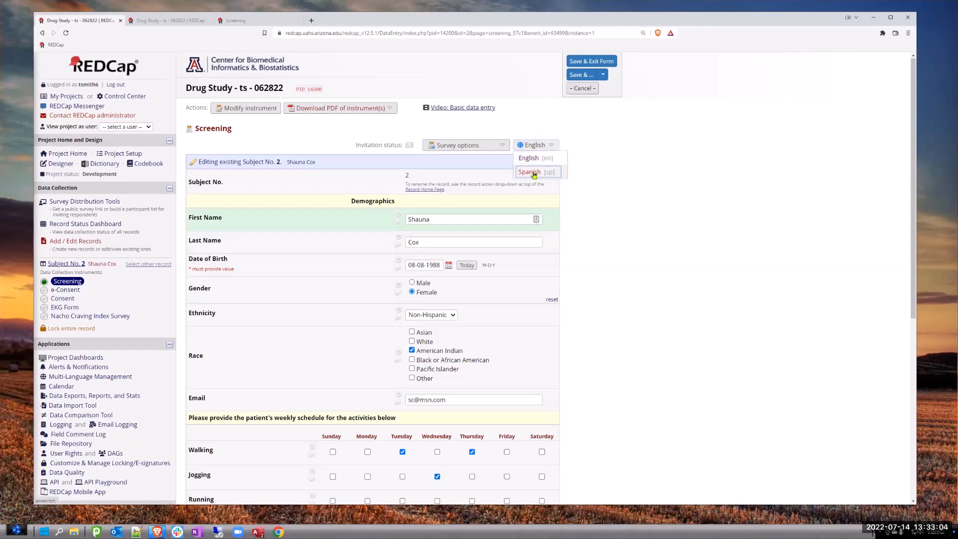
left_click(533, 172)
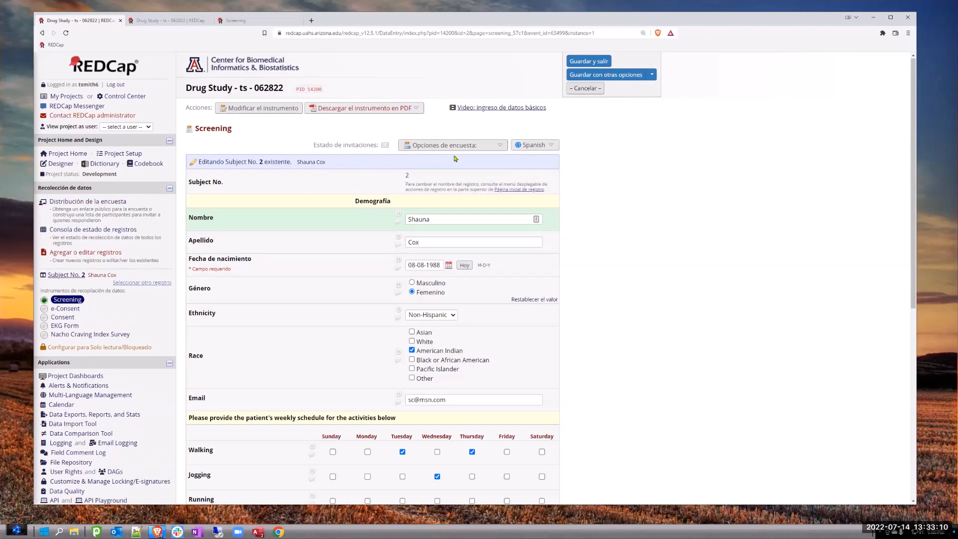
scroll(664, 235, "down", 5)
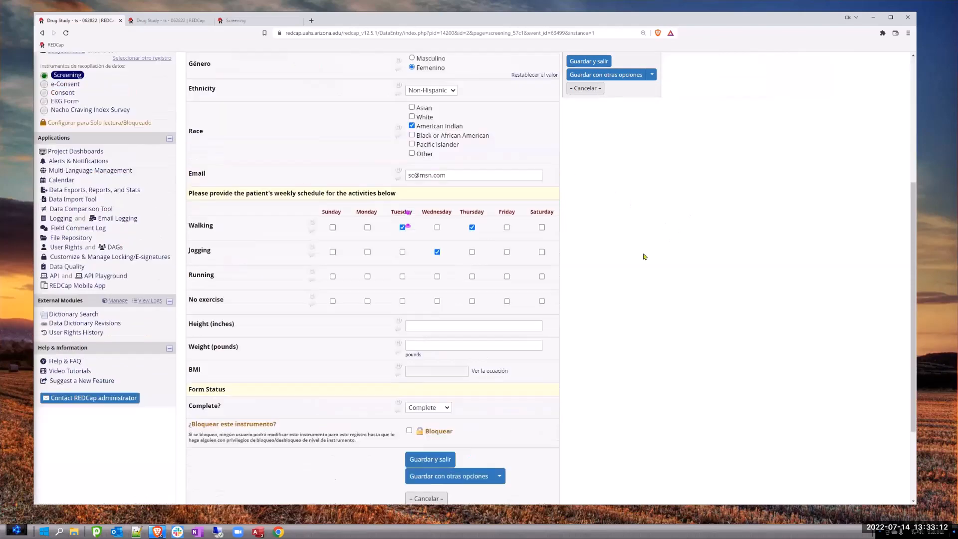
scroll(462, 472, "down", 3)
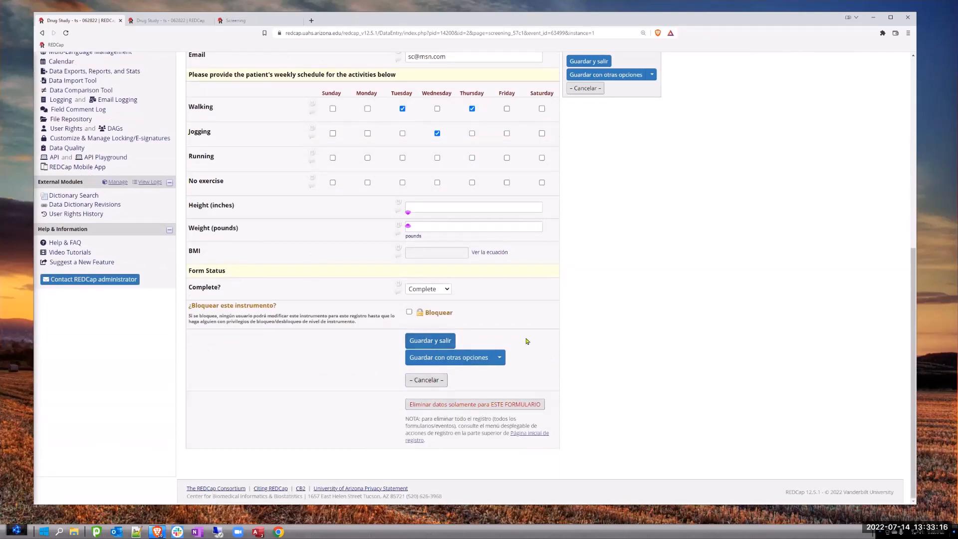
scroll(651, 205, "up", 6)
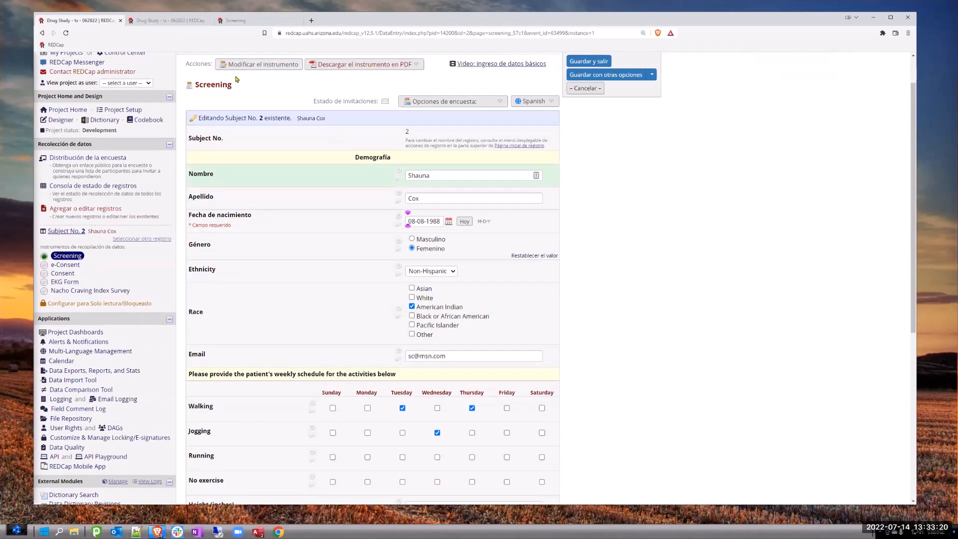
scroll(264, 120, "up", 1)
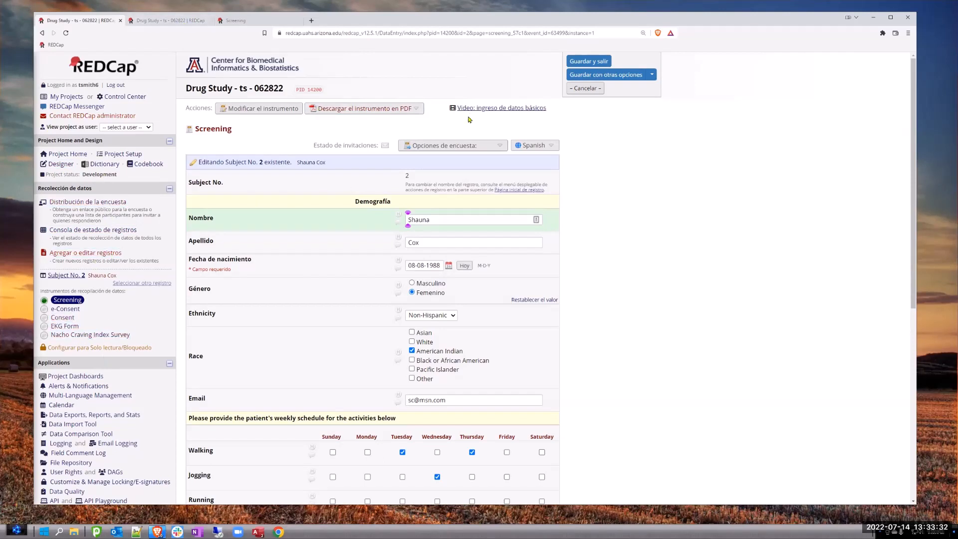
left_click(535, 146)
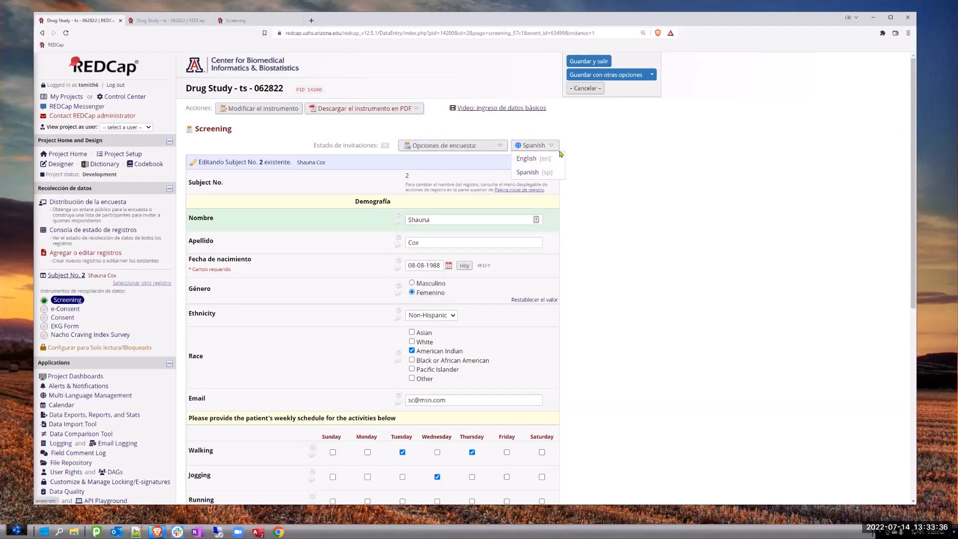
left_click(527, 158)
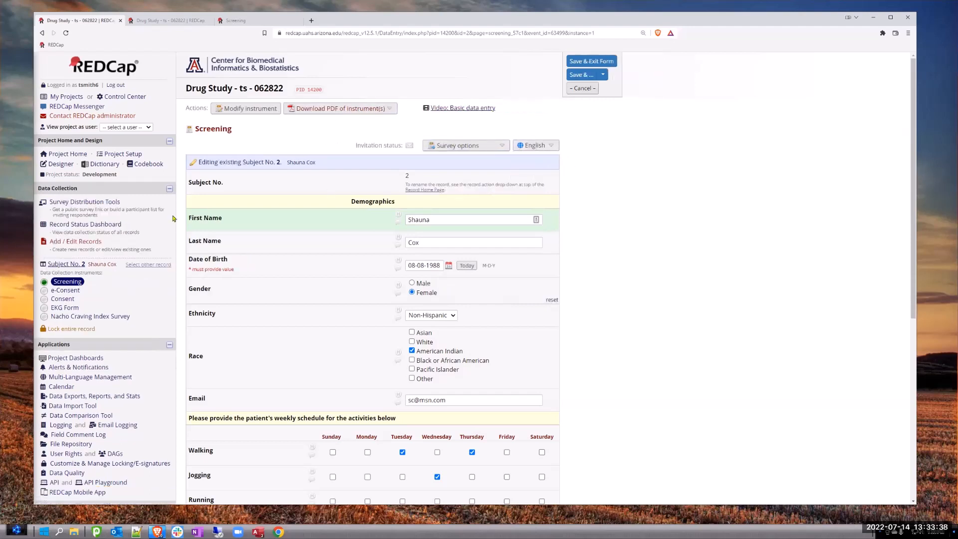
- Return to Multi-Language Management and view the alert translation settings for Spanish
left_click(90, 378)
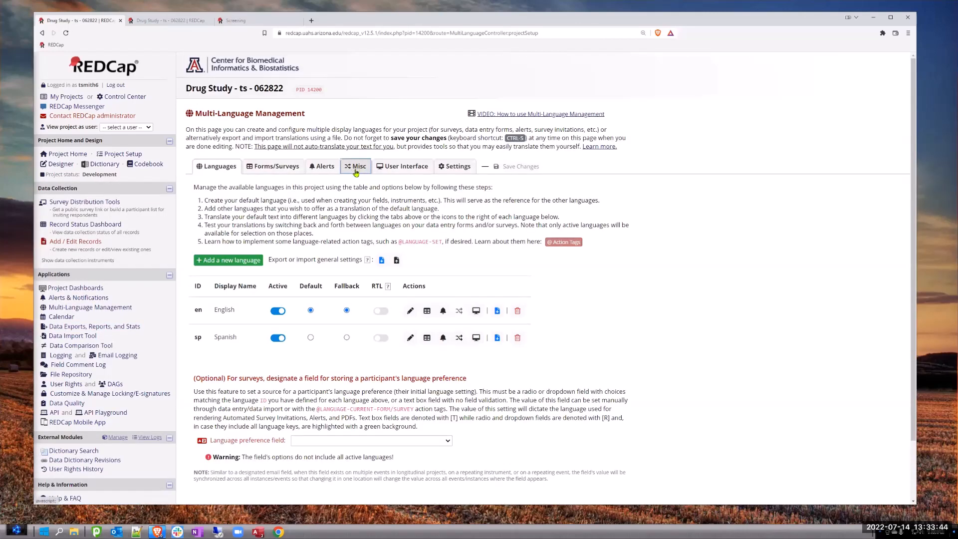
left_click(324, 168)
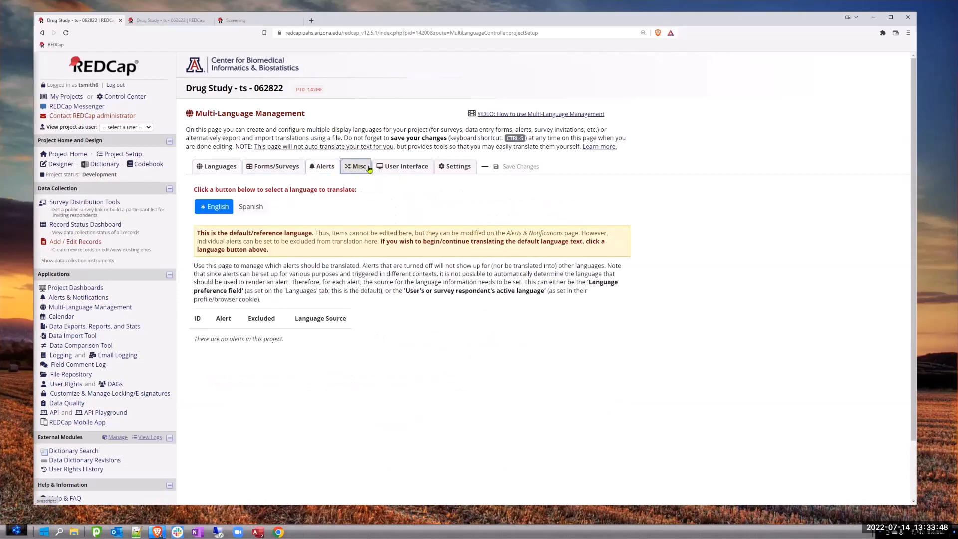
left_click(251, 208)
- Review the Spanish translations of the common user interface elements and hide the items already translated
left_click(406, 168)
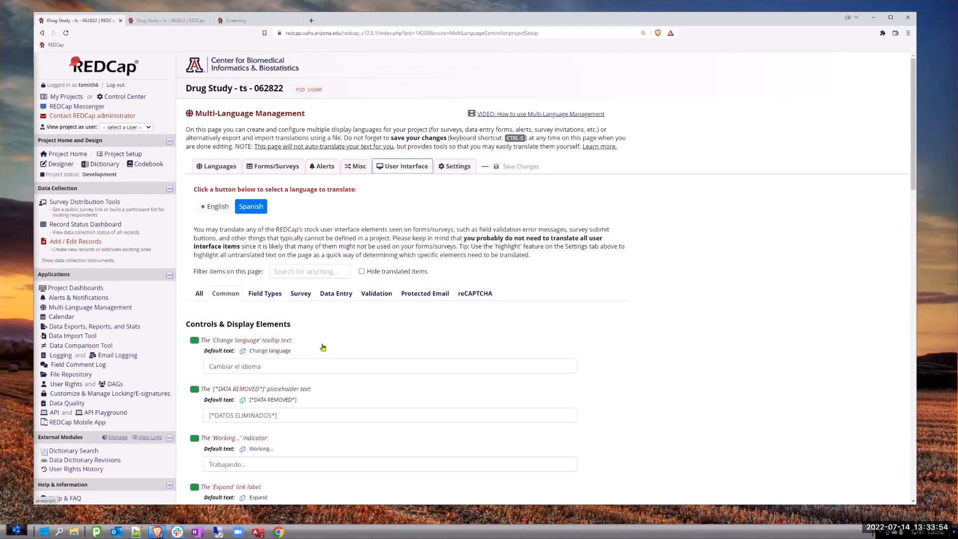
scroll(394, 194, "down", 7)
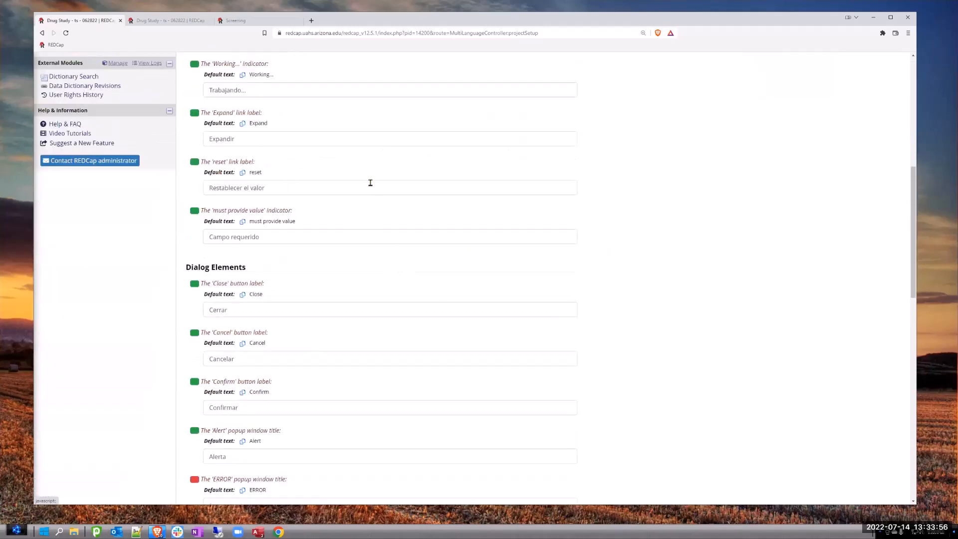
scroll(441, 207, "down", 4)
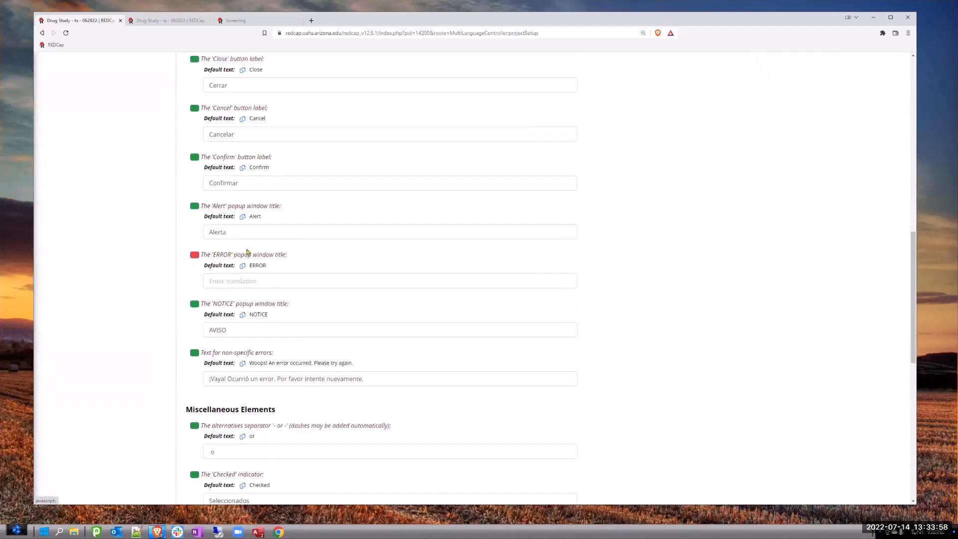
scroll(370, 261, "up", 13)
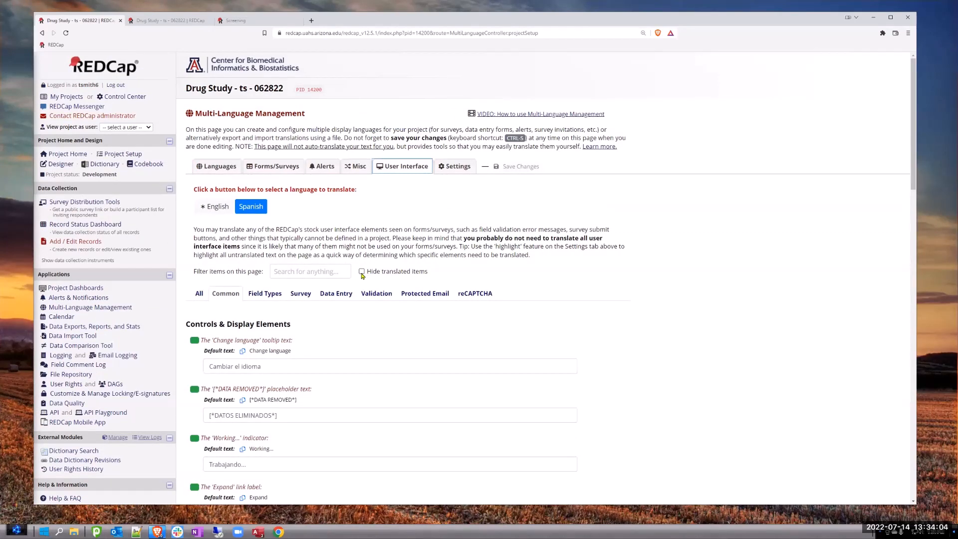
left_click(361, 271)
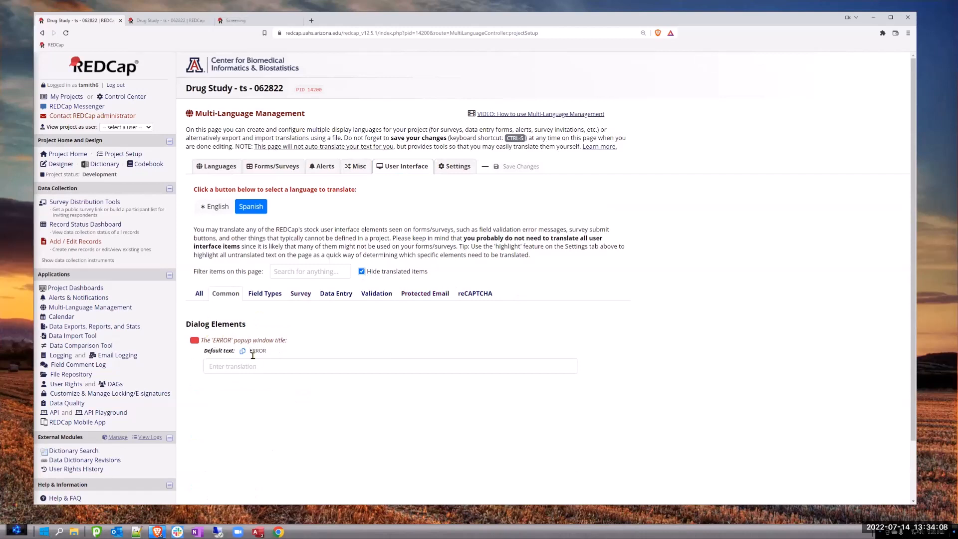
- Examine the Spanish survey title, instructions and completion text translations in the Screening instrument's survey settings
left_click(273, 166)
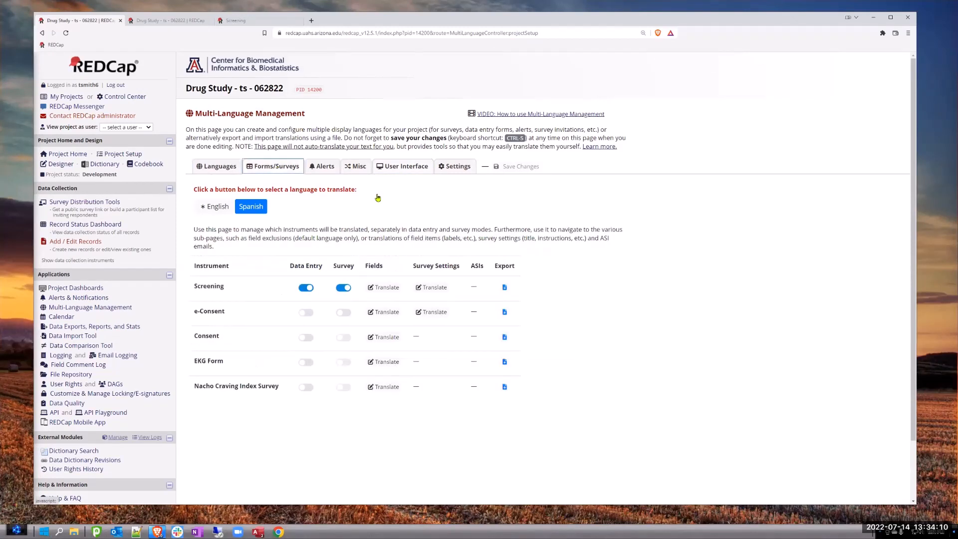
left_click(432, 289)
scroll(308, 254, "down", 3)
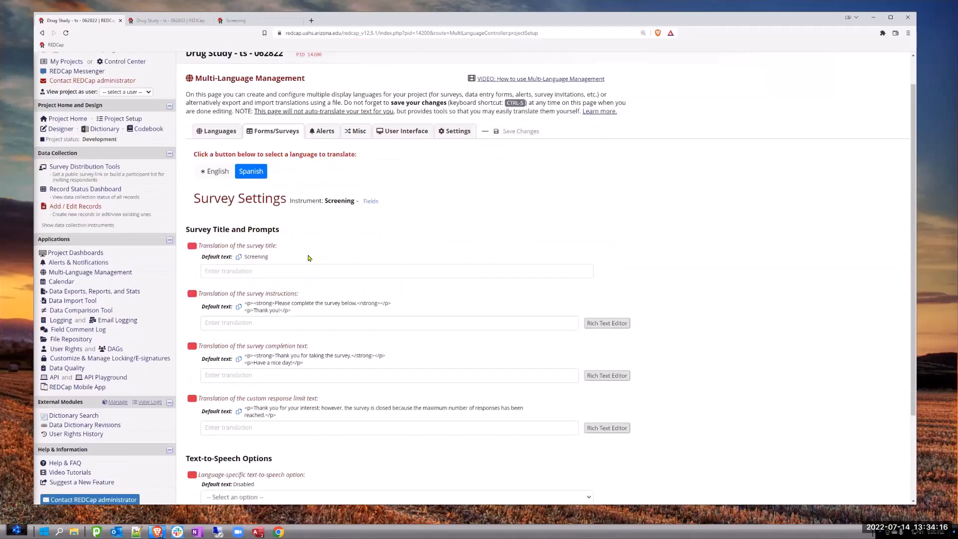
scroll(310, 247, "up", 4)
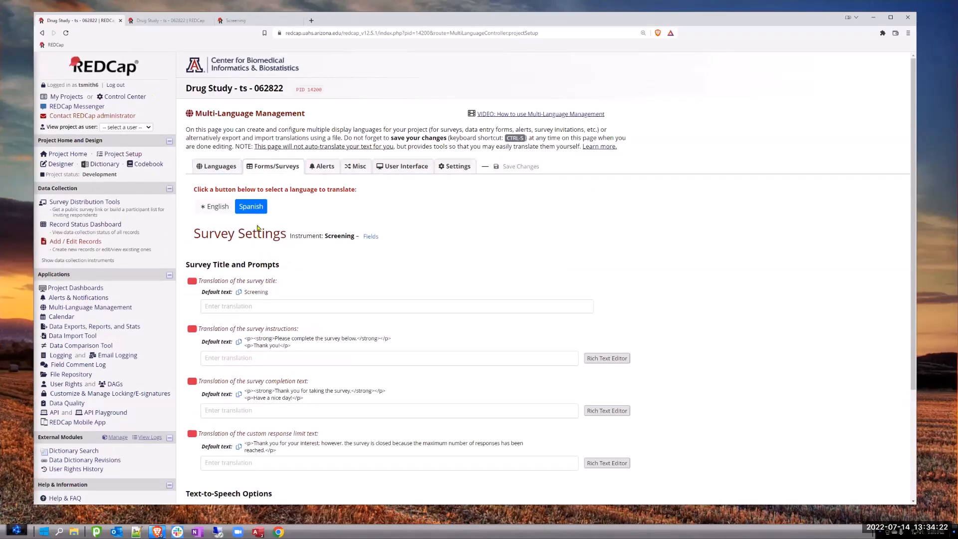
- Reopen the Multi-Language Management instrument list in English and examine its Fields and Survey Settings columns
left_click(42, 33)
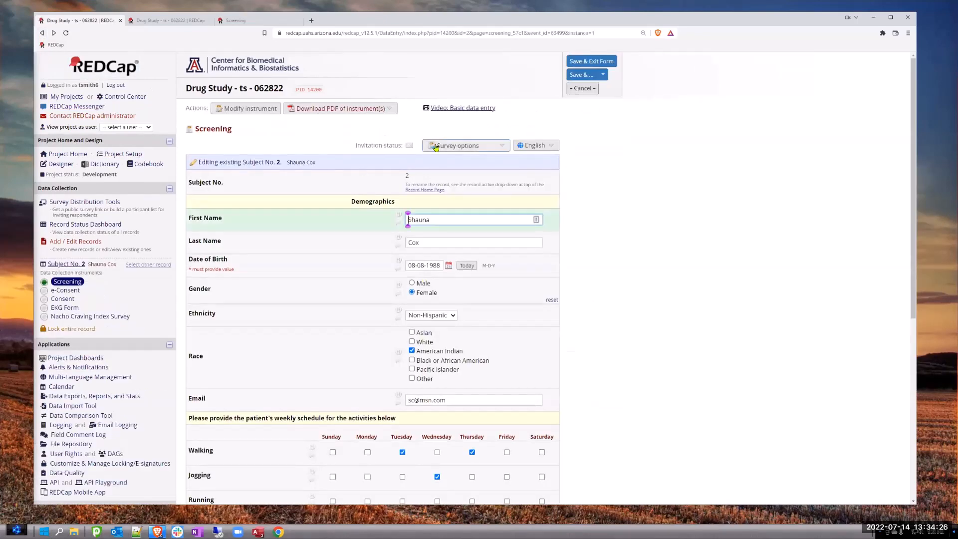
left_click(90, 381)
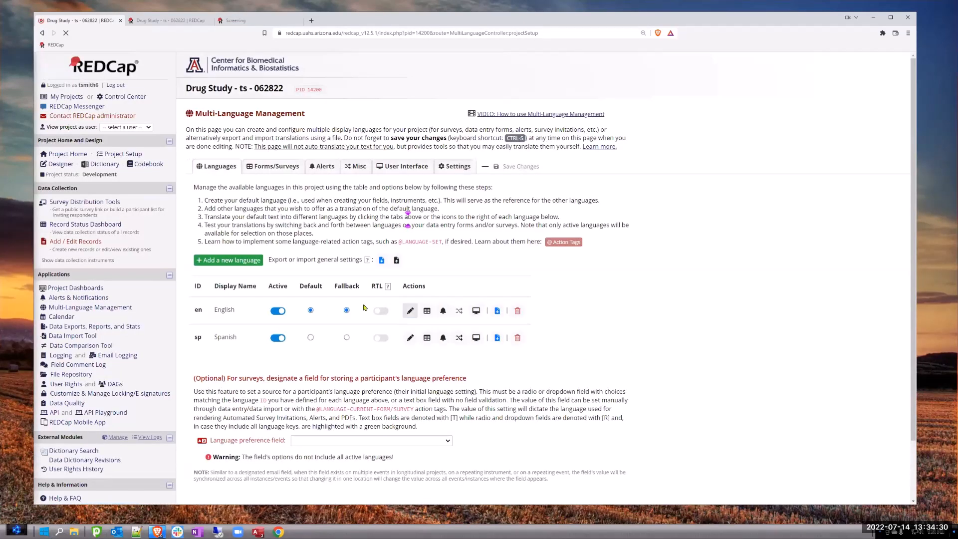
left_click(277, 167)
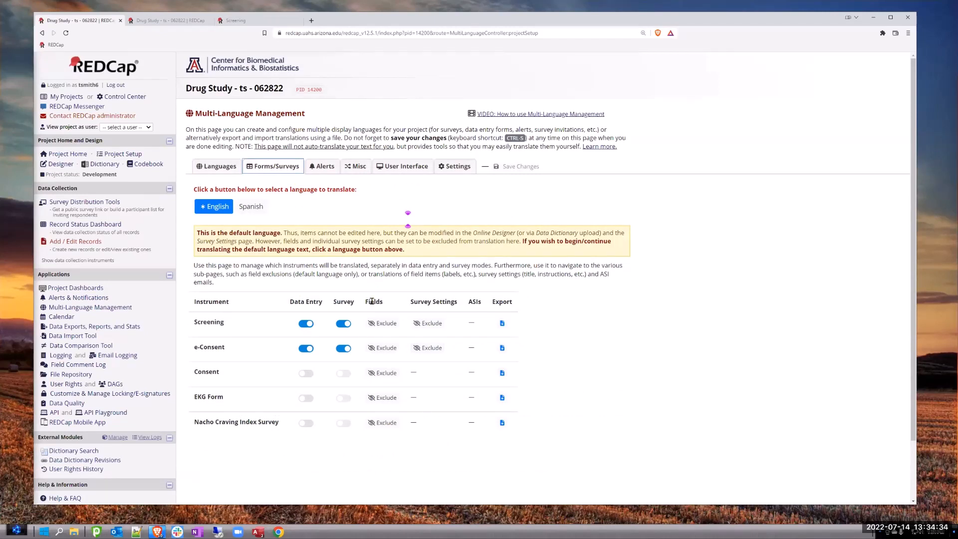
left_click_drag(365, 301, 460, 305)
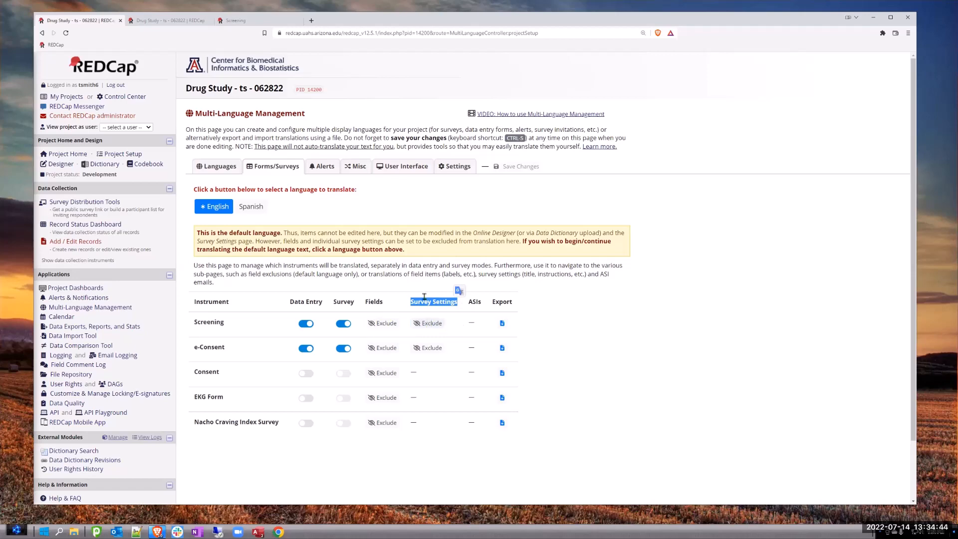
- Switch the instrument list to Spanish and look over the Screening survey settings open for translation
left_click(251, 206)
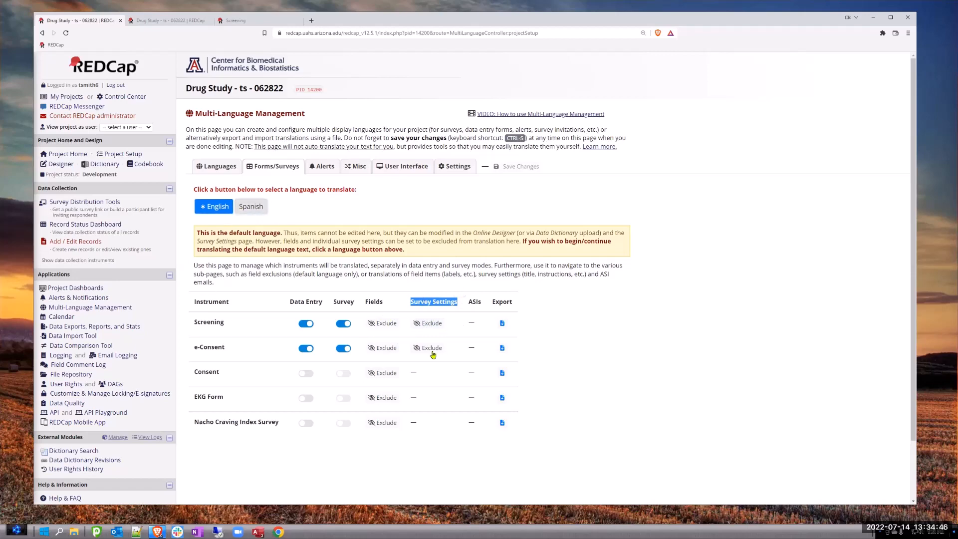
left_click(432, 288)
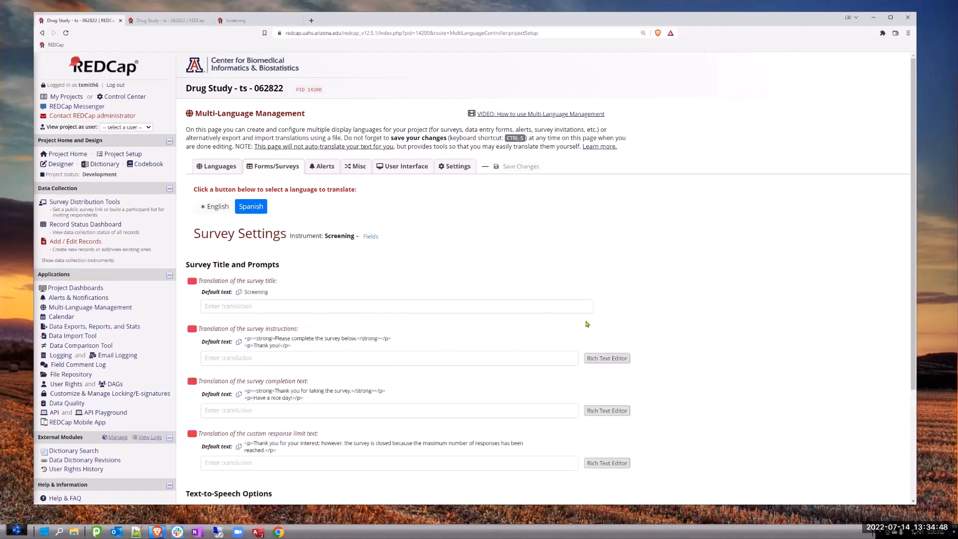
scroll(310, 358, "down", 3)
scroll(299, 334, "up", 3)
- Open Screening's Spanish field translations, hide the translated items, and examine which fields still need translating
left_click(371, 236)
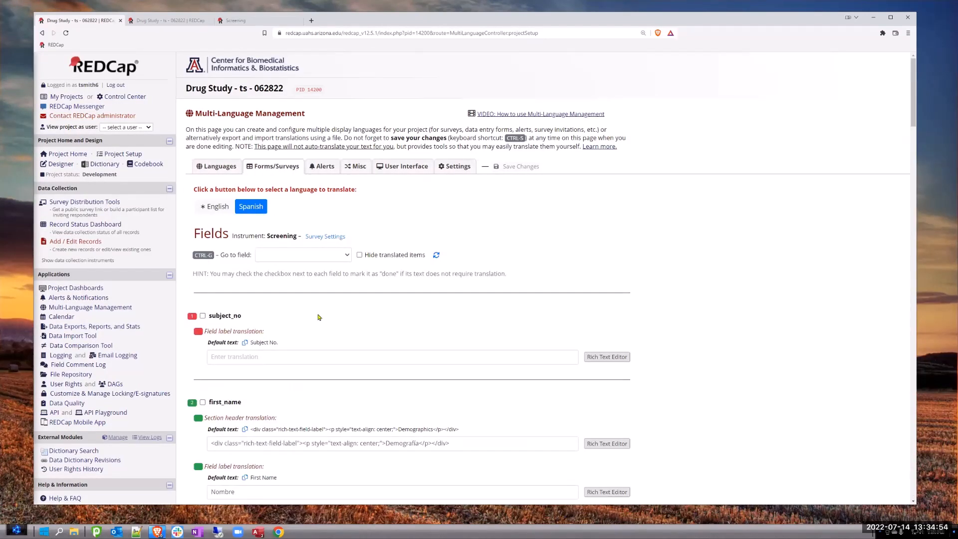
scroll(286, 341, "down", 2)
scroll(288, 335, "up", 2)
left_click(359, 255)
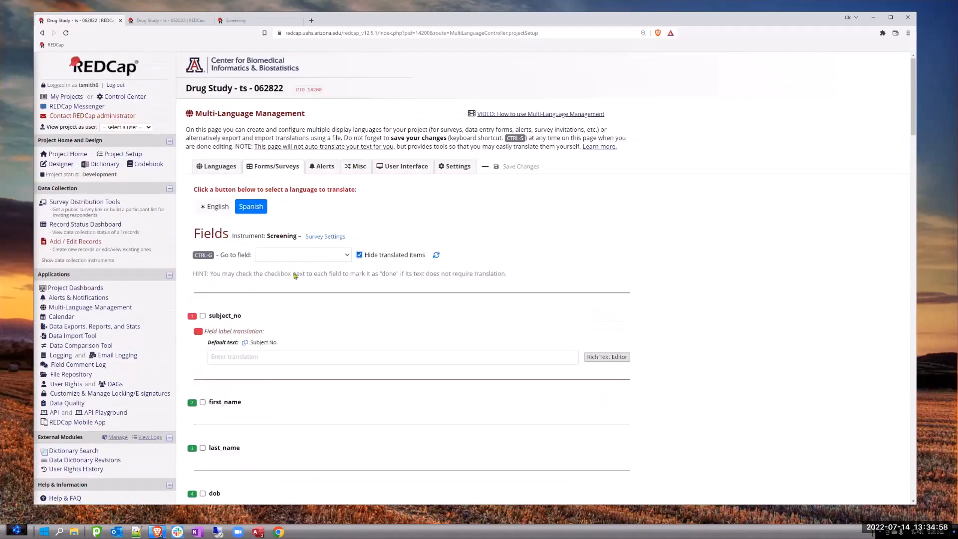
scroll(293, 276, "down", 5)
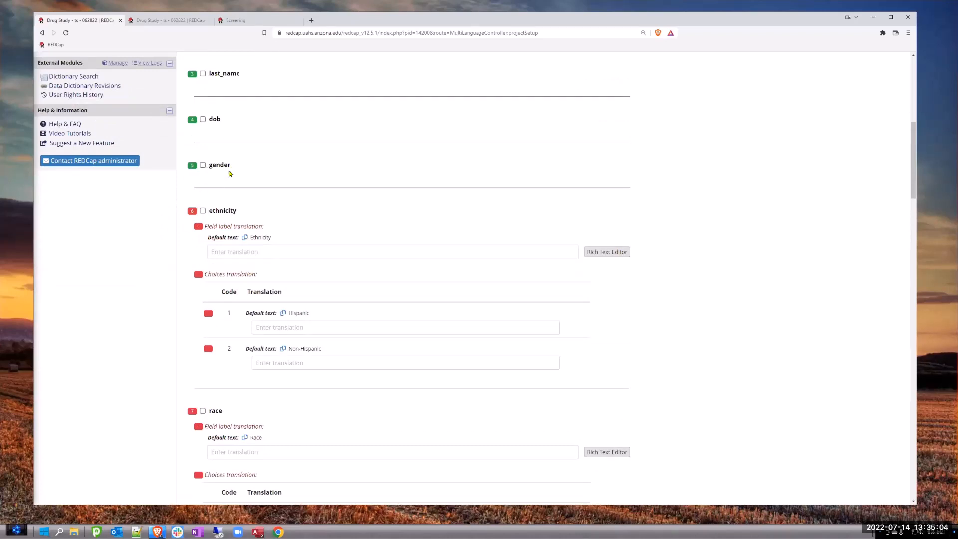
scroll(269, 229, "down", 13)
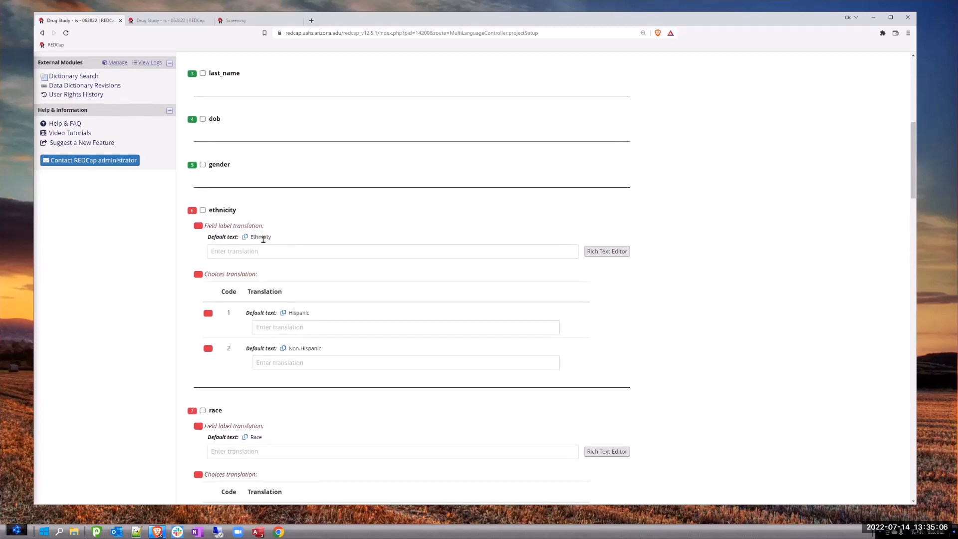
scroll(255, 223, "down", 11)
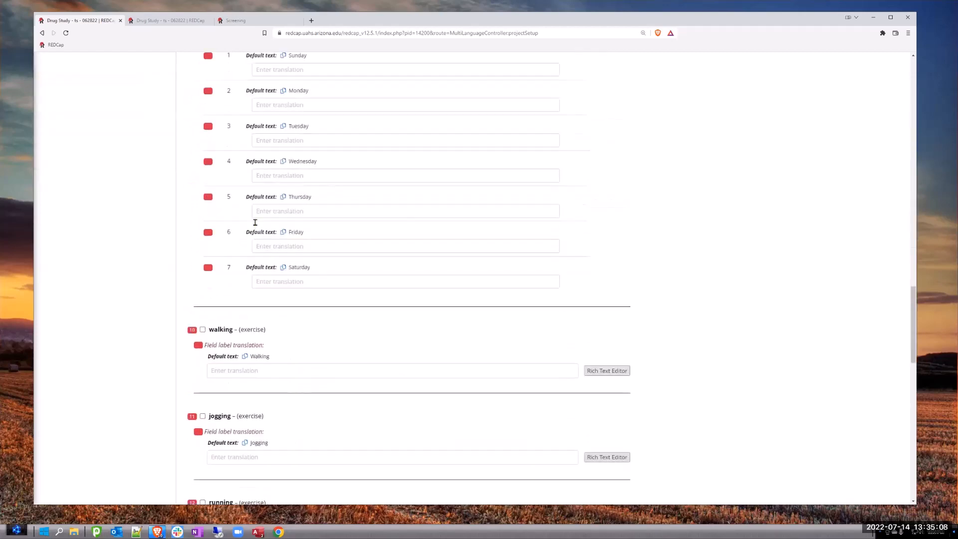
scroll(255, 219, "up", 17)
scroll(259, 215, "up", 20)
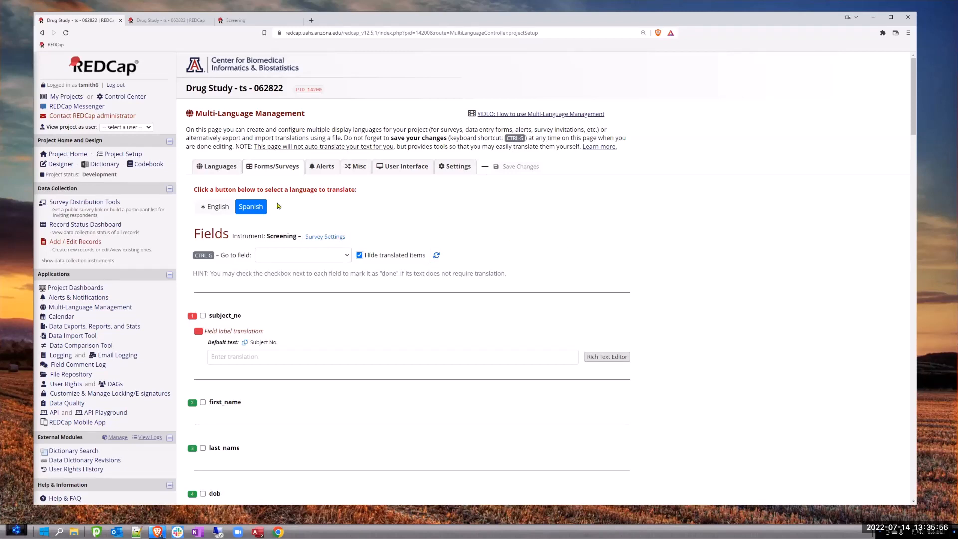
left_click(253, 208)
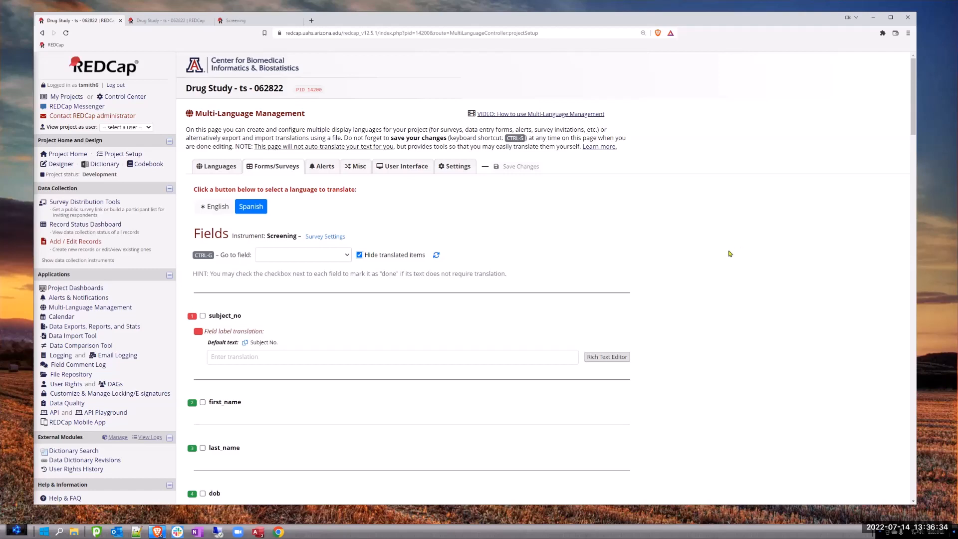
- Open the Screening instrument in the Designer and start a radio-button multiple-choice field directly below the Demographics header
left_click(62, 164)
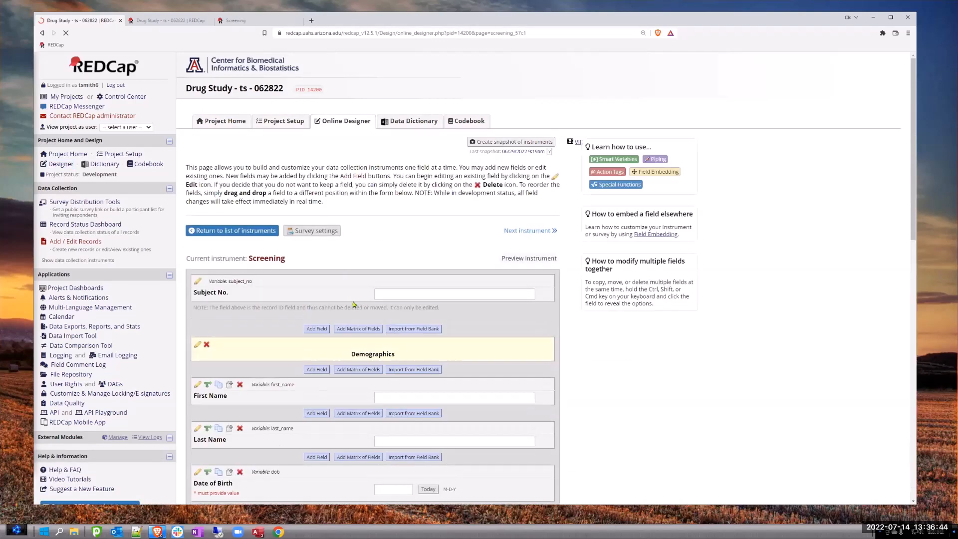
scroll(269, 332, "down", 1)
scroll(268, 331, "down", 2)
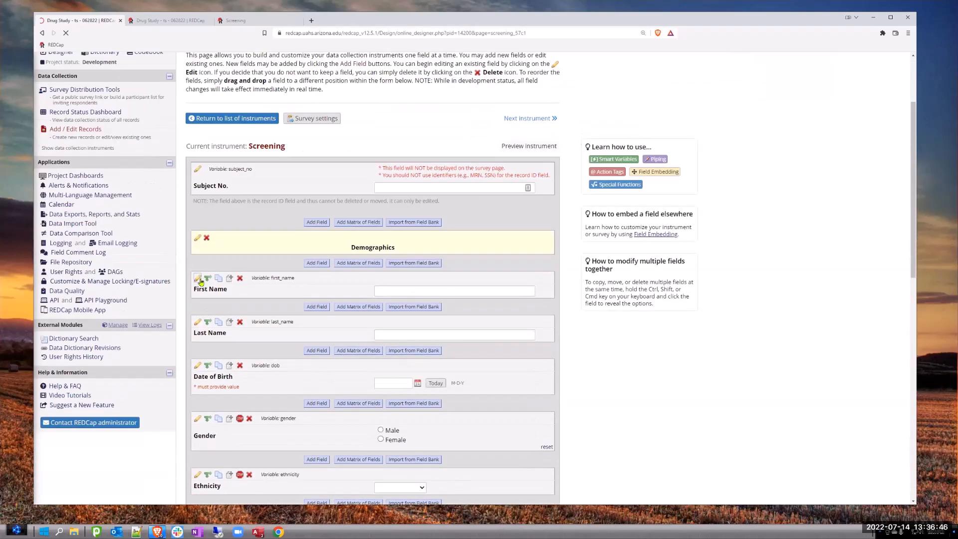
left_click(319, 265)
left_click(265, 190)
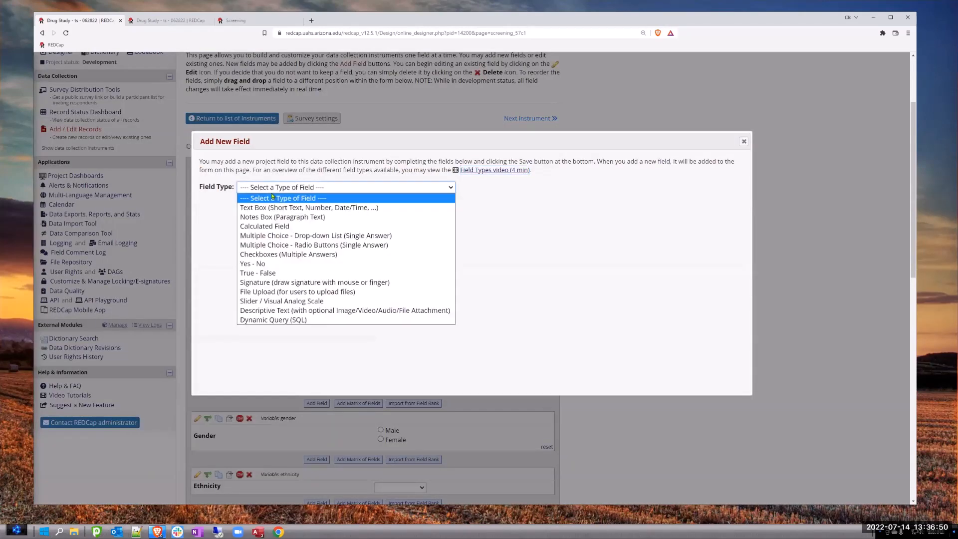
left_click(273, 247)
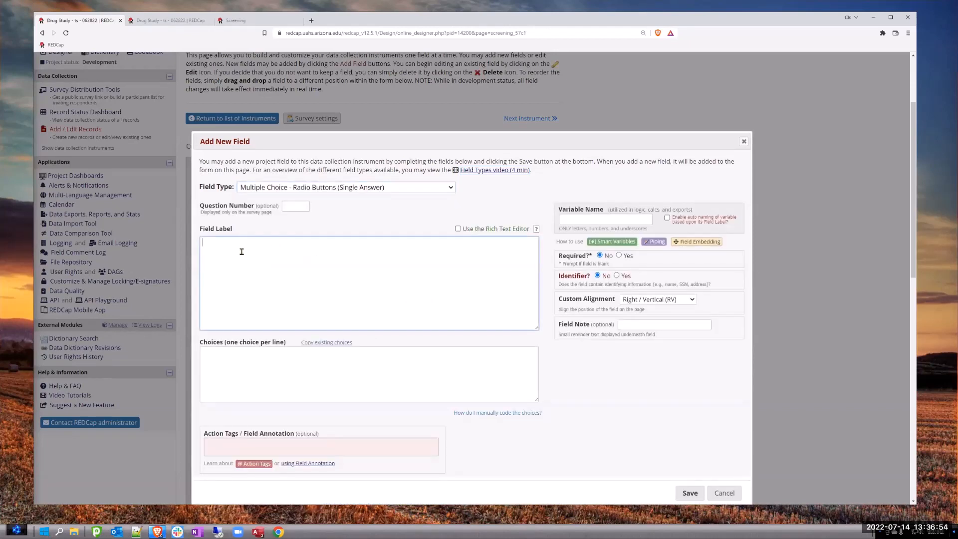
- Label the new field "Select a Language" and name its variable languages
type("Language")
key("Home")
type("Select a")
left_click(569, 217)
type("la")
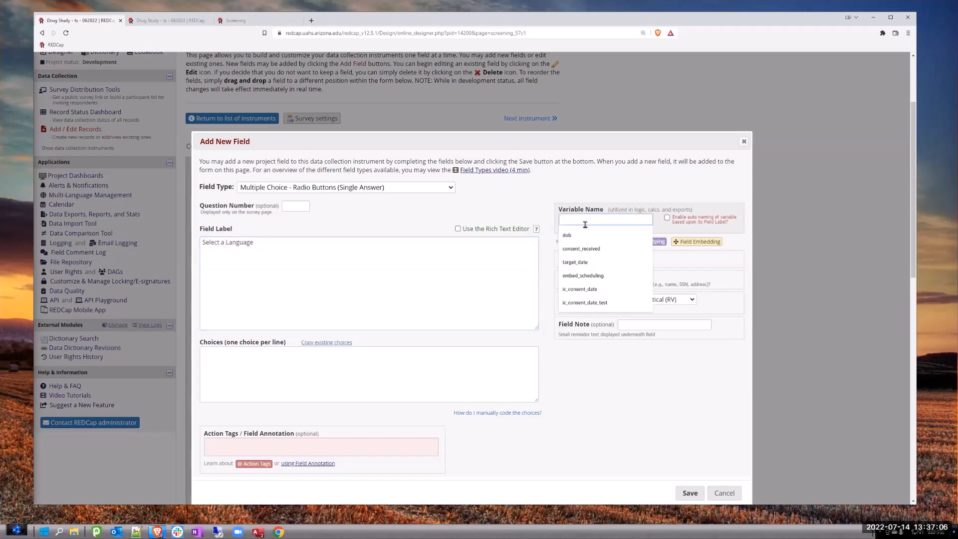
type("nguages")
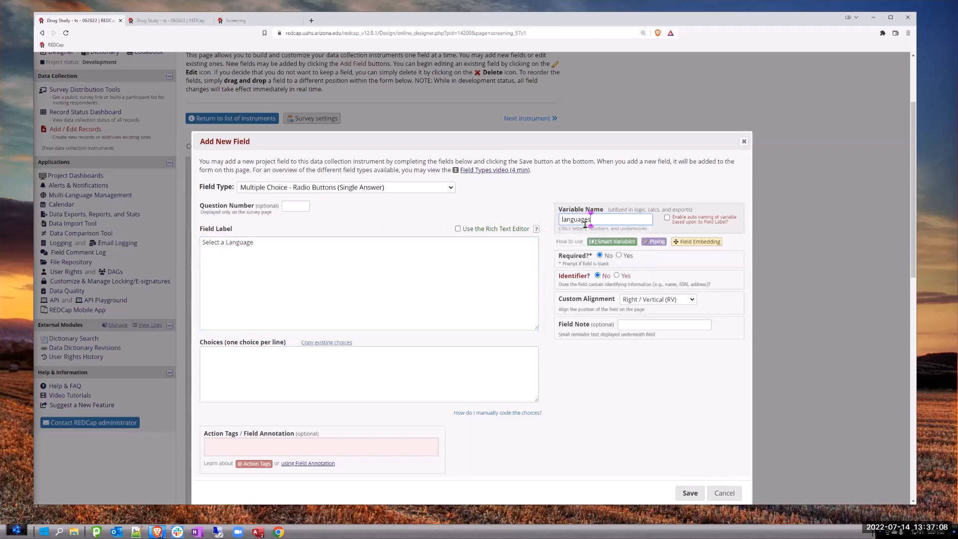
- Give the languages field the choices English and Spanish, one per line, and save the field
left_click(222, 364)
type("English")
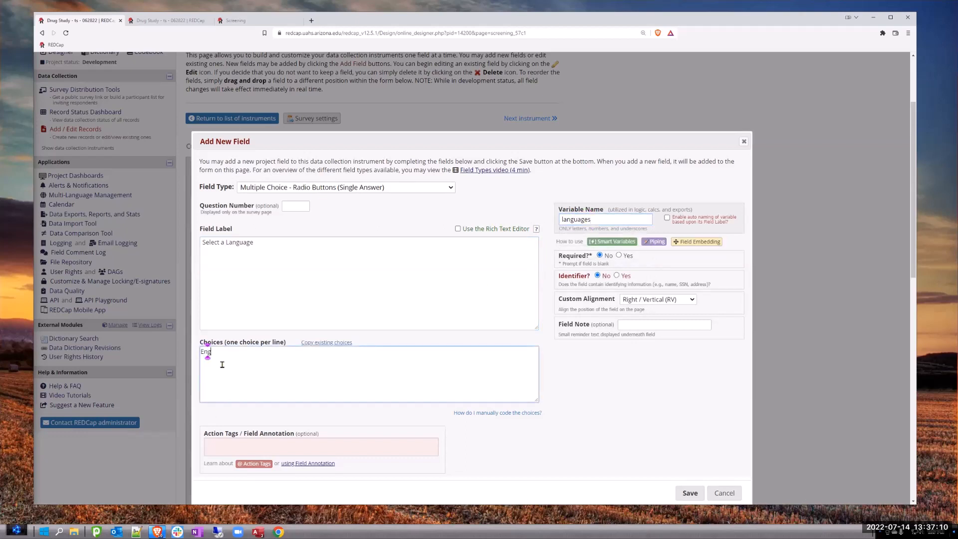
key("Return")
type("Spanish")
left_click(690, 493)
left_click(571, 335)
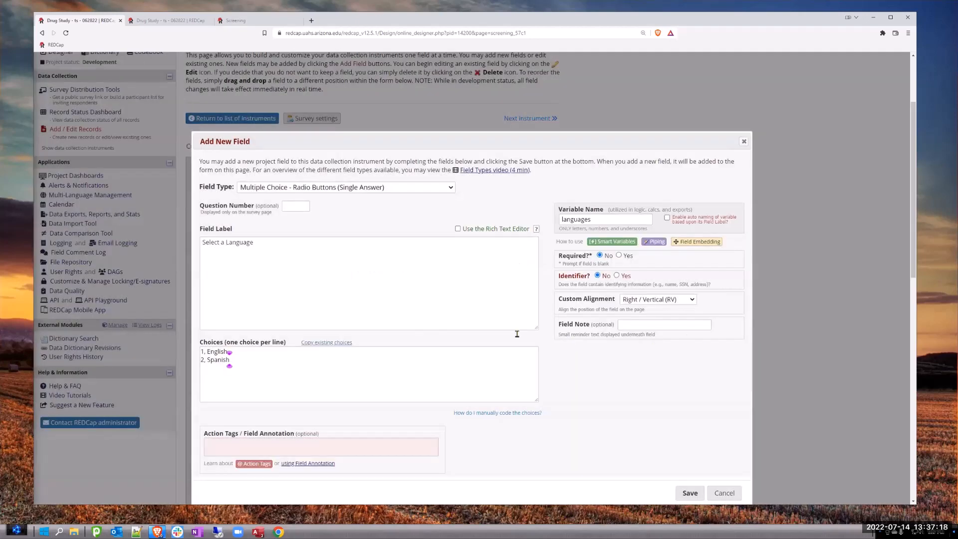
left_click(694, 499)
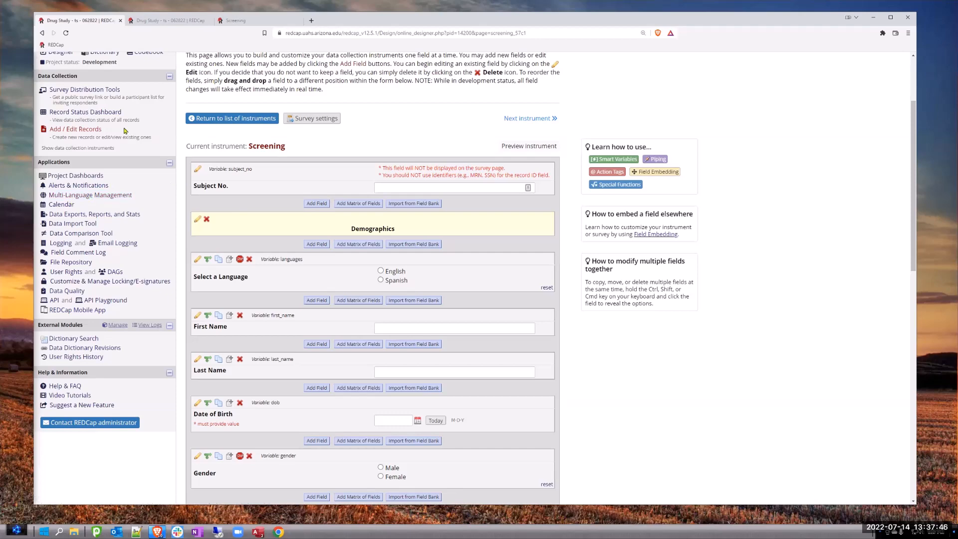
- Open Project Setup and examine the option that designates an email field for communications
scroll(118, 116, "up", 1)
scroll(118, 116, "up", 2)
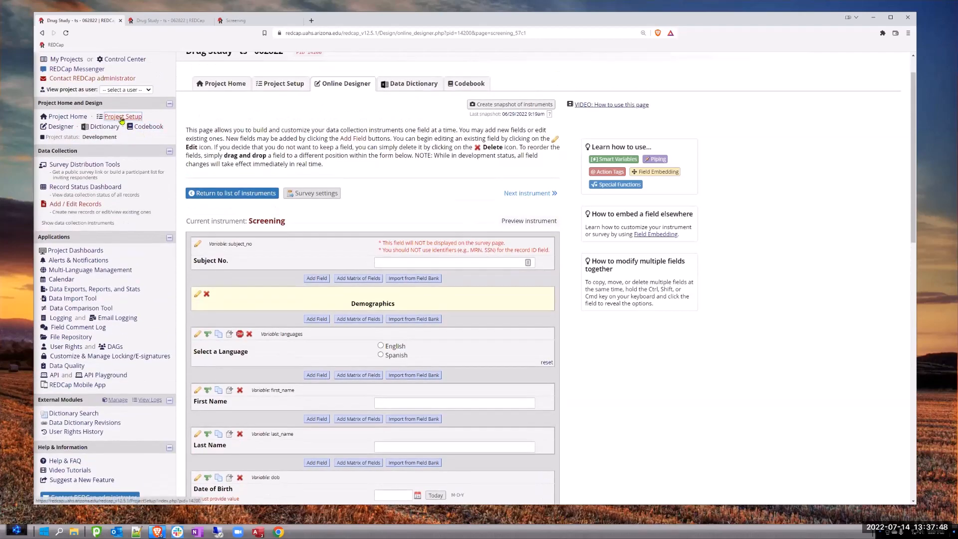
left_click(124, 117)
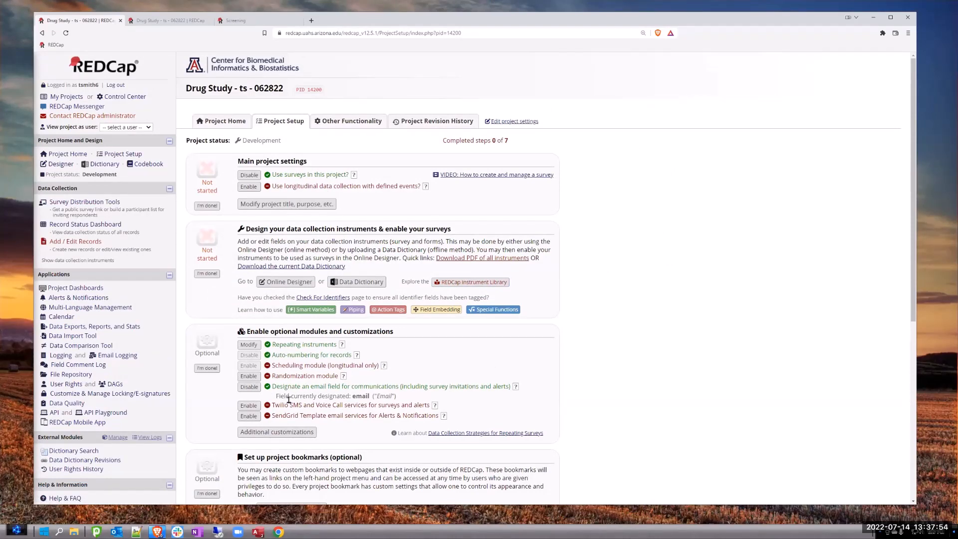
left_click_drag(279, 387, 507, 388)
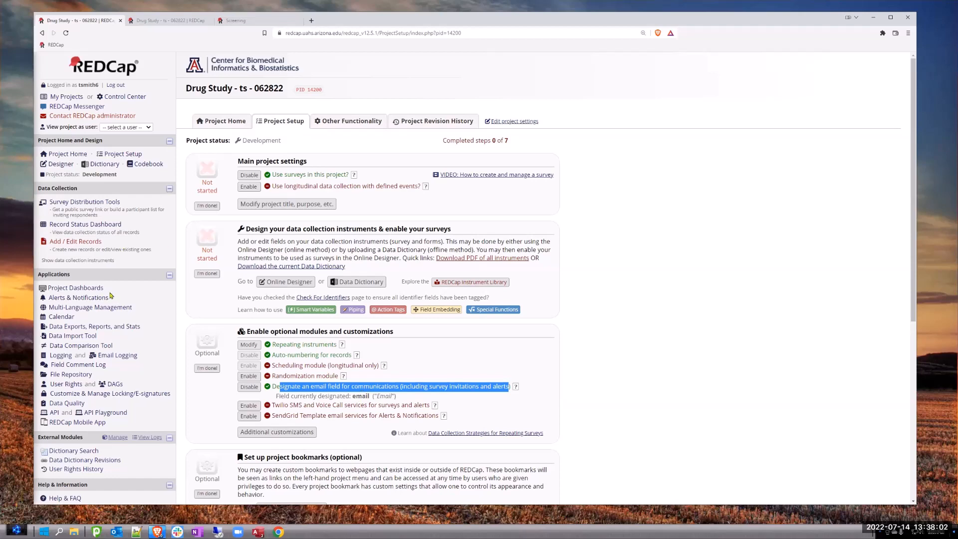
- In Multi-Language Management, accept the changed Spanish section header translation "Demografía" as still valid and save the changes
left_click(104, 308)
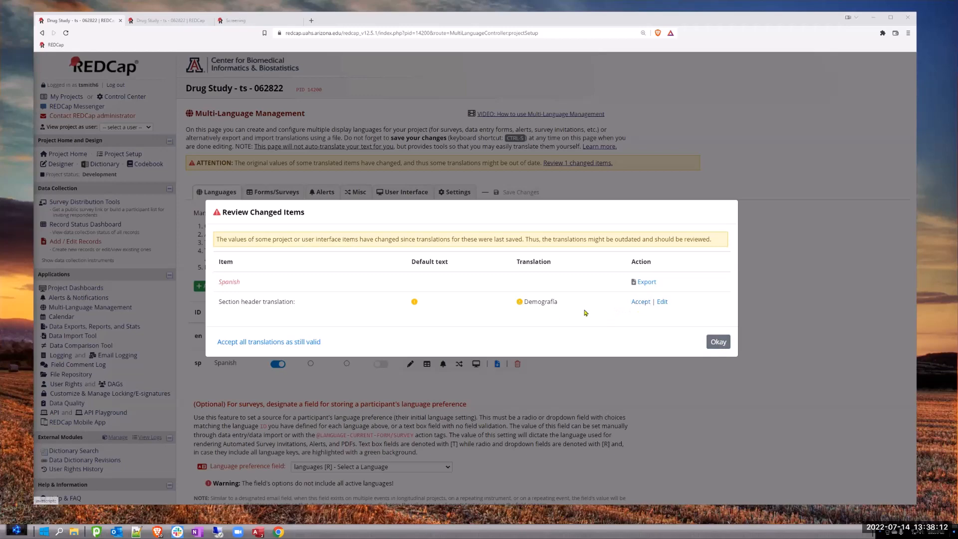
left_click(640, 302)
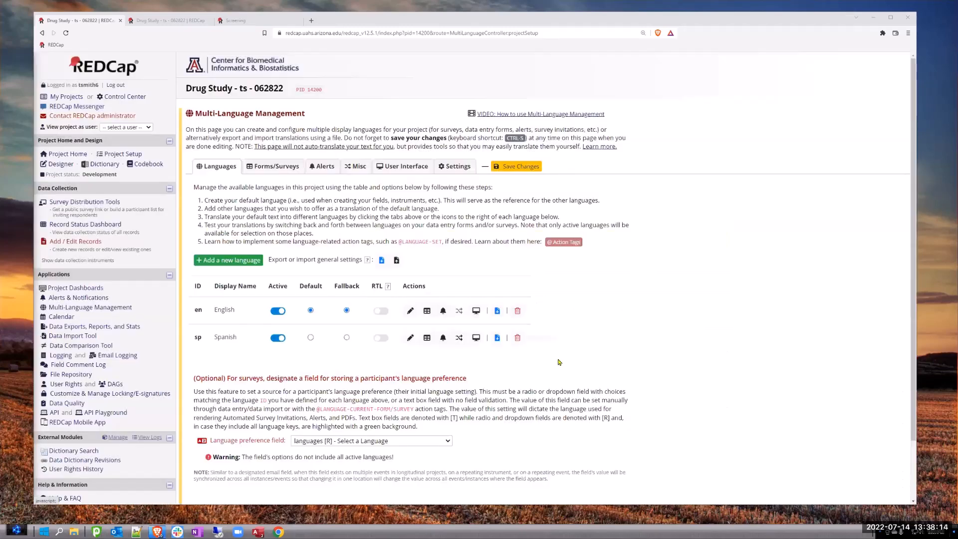
left_click(518, 169)
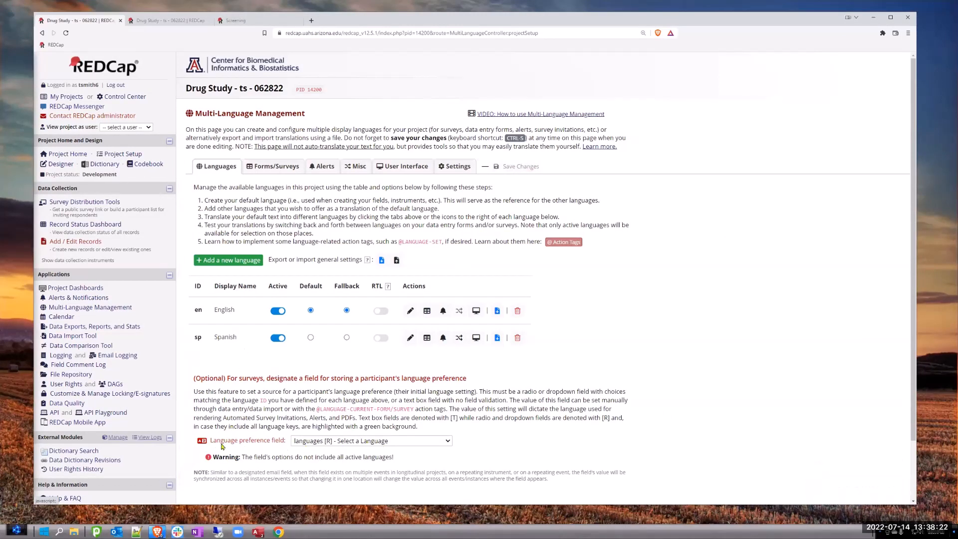
- Examine the language preference field setting and the Screening, e-Consent and Nacho Craving Index Survey fields it offers
left_click_drag(216, 440, 286, 445)
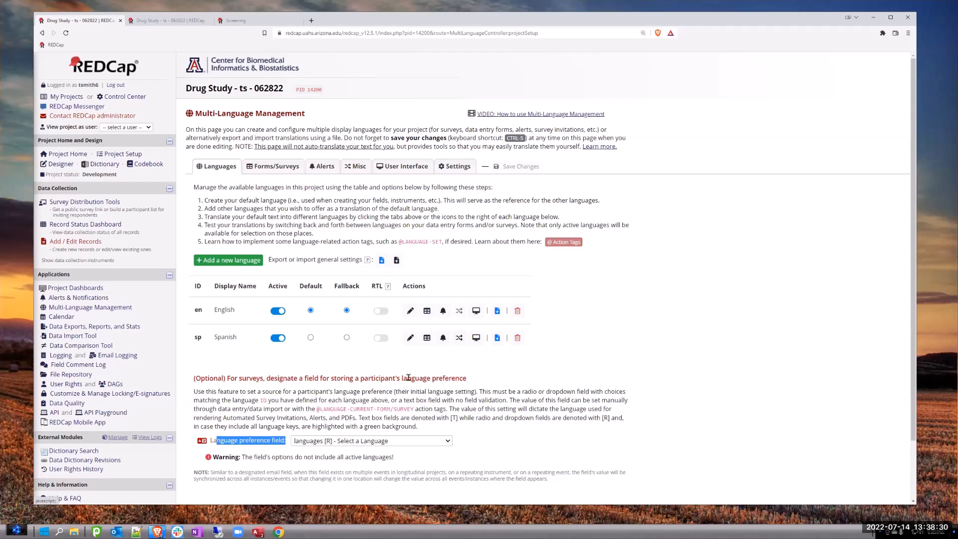
left_click(421, 441)
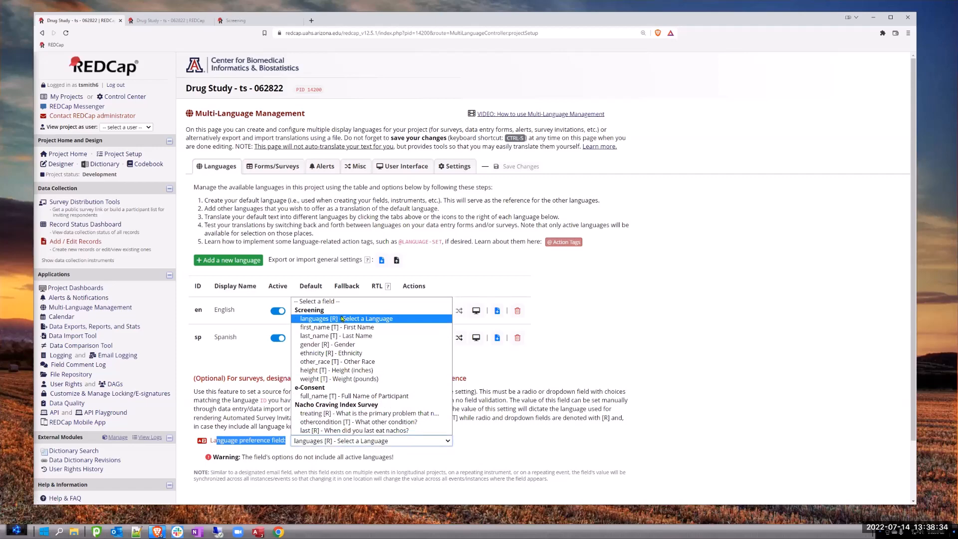
left_click(341, 319)
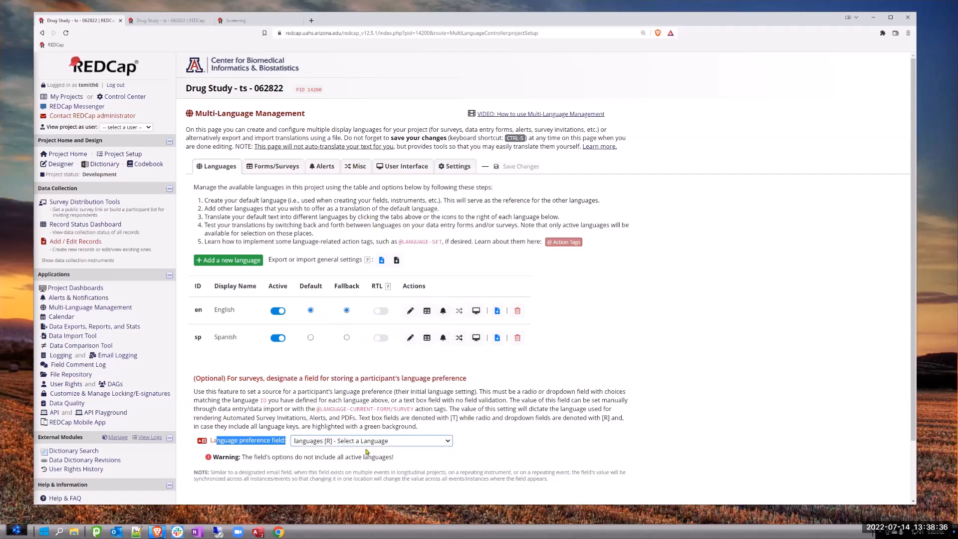
left_click(446, 441)
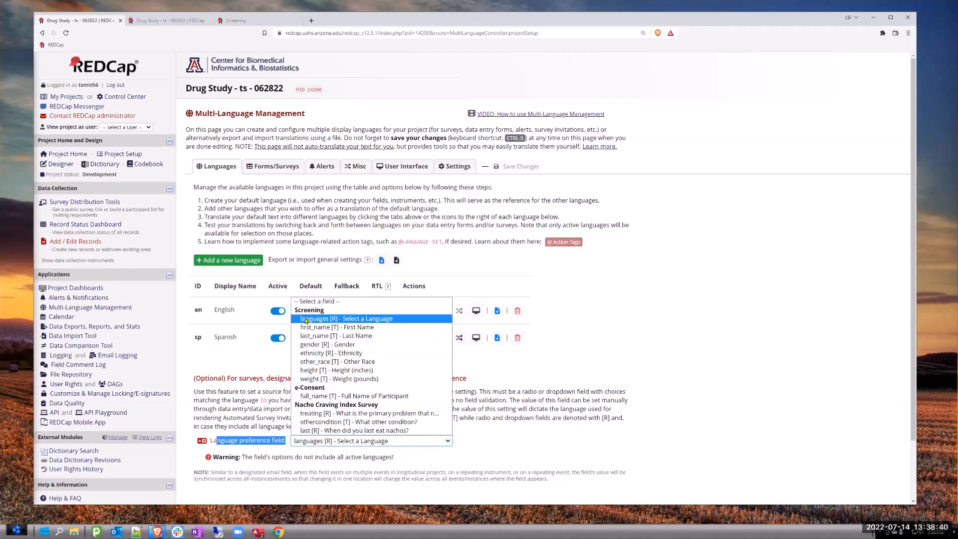
left_click(299, 443)
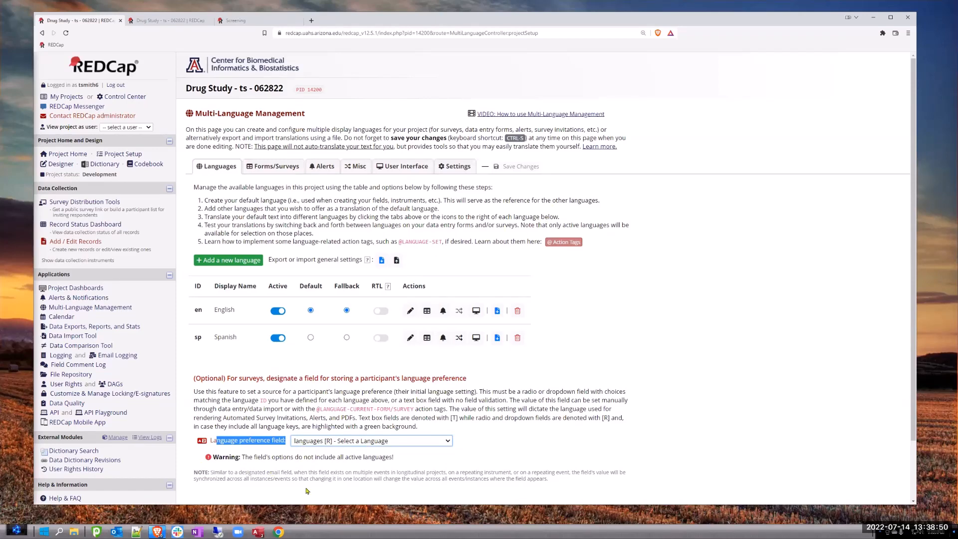
triple_click(592, 327)
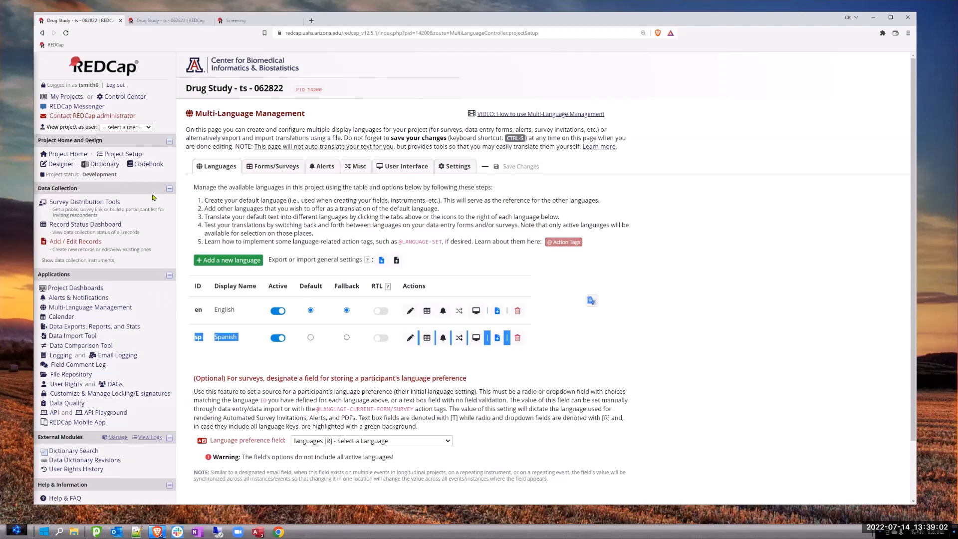
- Edit the Screening instrument's languages field so its choices are coded "en, English" and "sp, Spanish", and save it
left_click(61, 164)
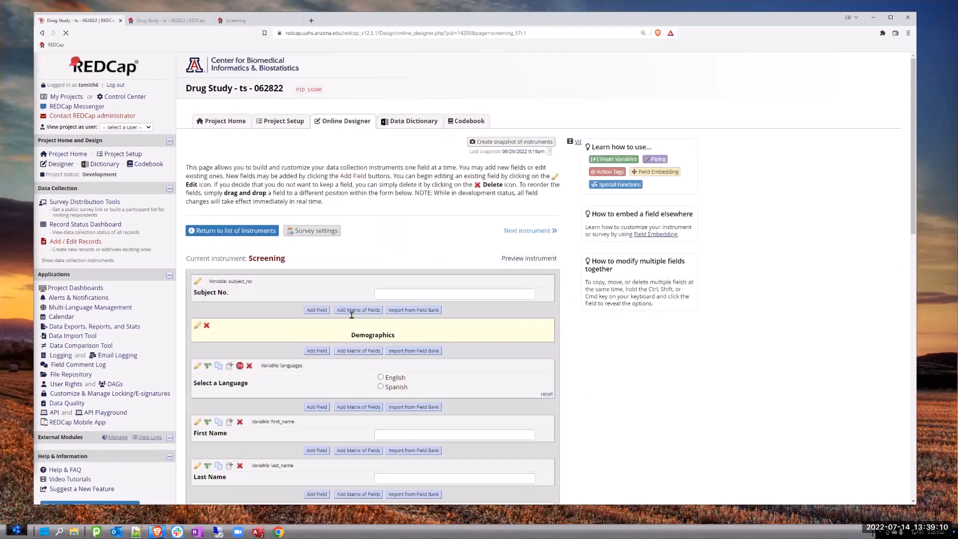
left_click(198, 391)
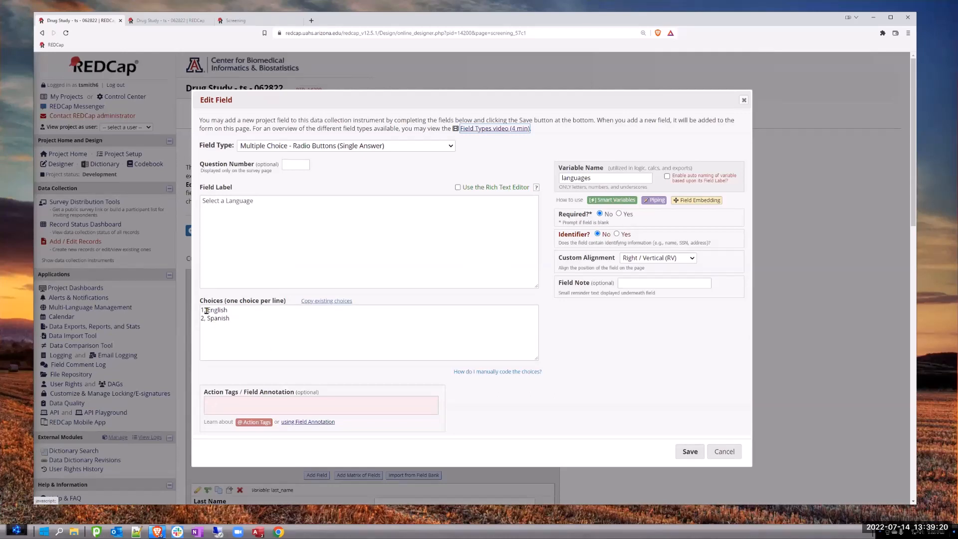
left_click_drag(203, 309, 200, 312)
type("en")
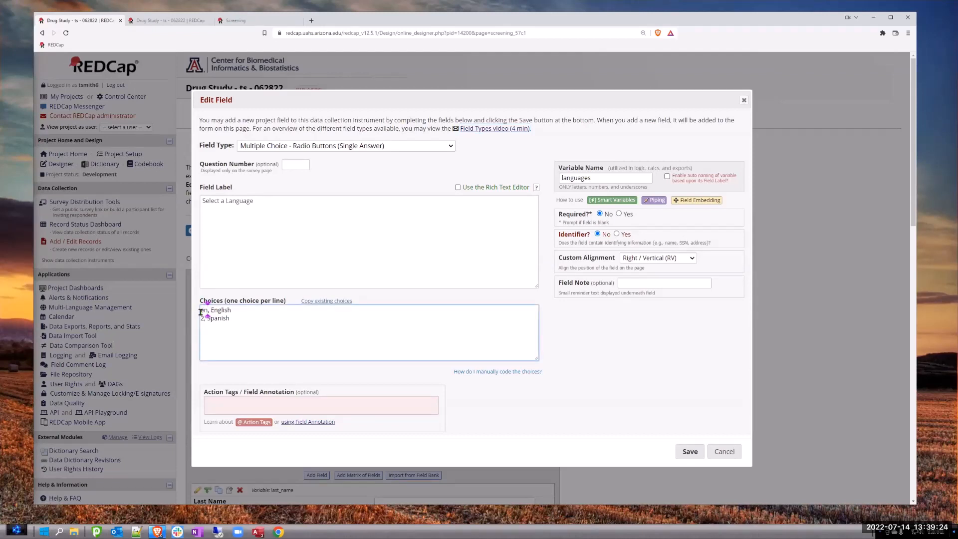
left_click_drag(204, 318, 197, 318)
type("sp")
left_click(578, 324)
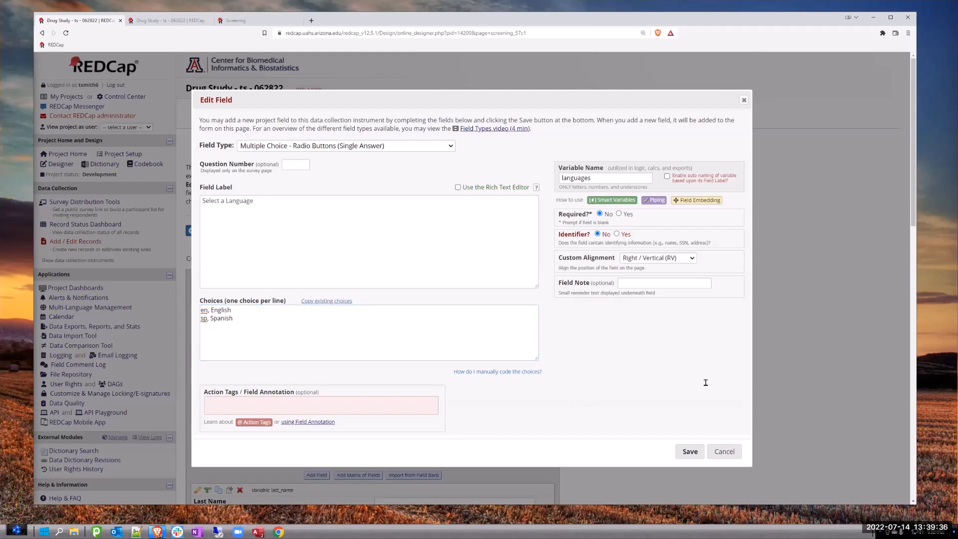
left_click(690, 452)
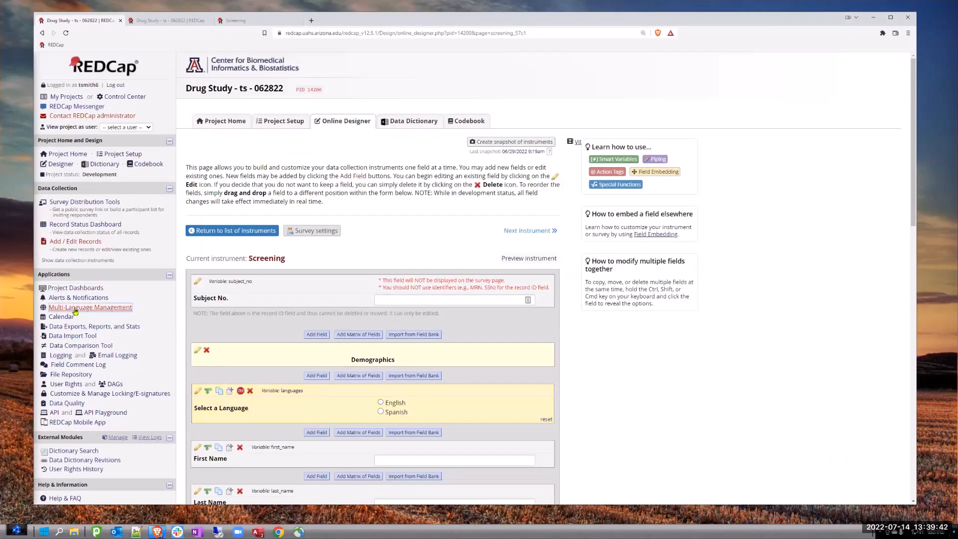
- Return to Multi-Language Management and choose "languages [R] - Select a Language" as the language preference field
left_click(75, 308)
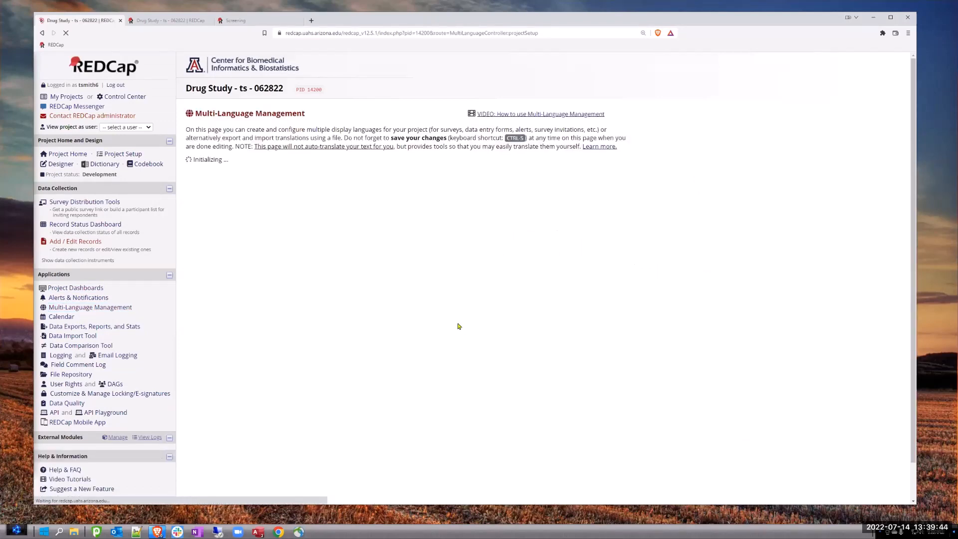
scroll(348, 380, "down", 2)
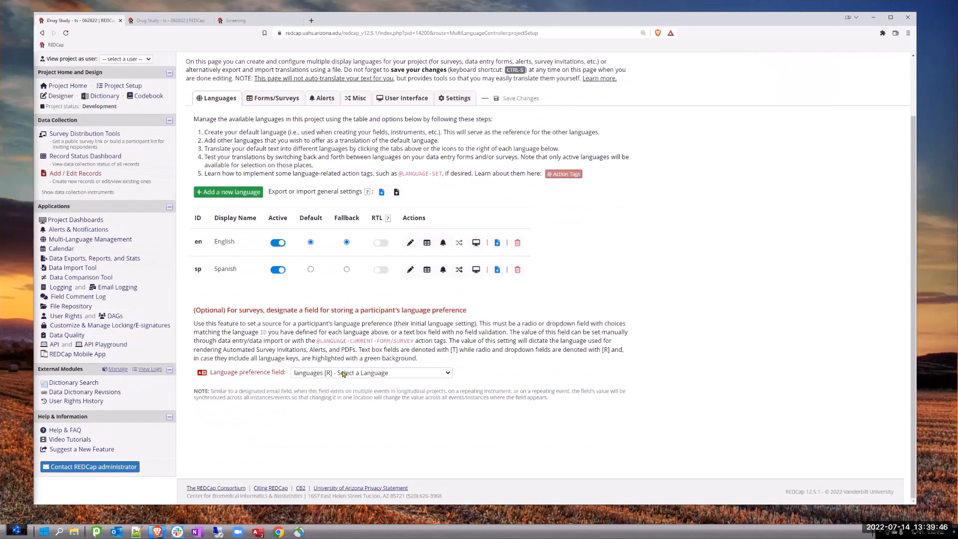
left_click(343, 373)
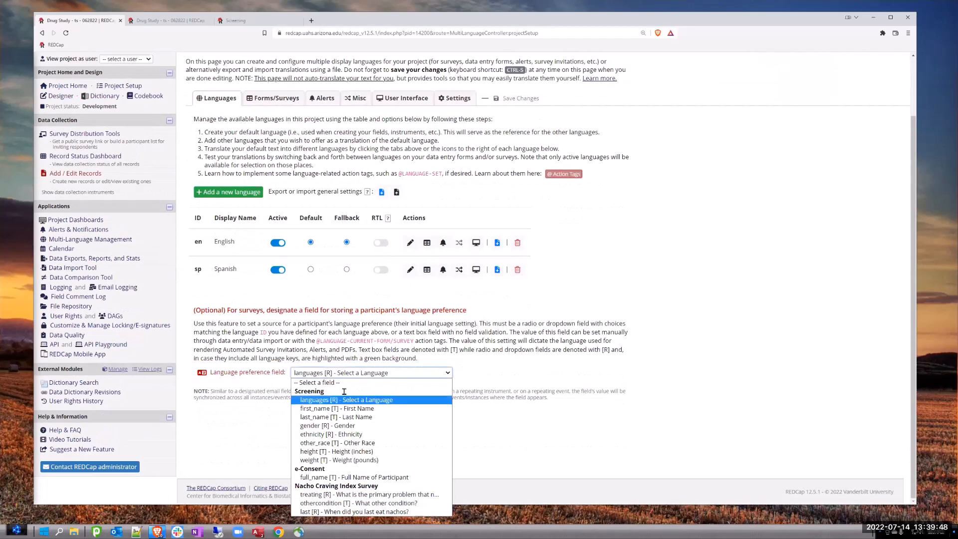
left_click(332, 376)
left_click(333, 373)
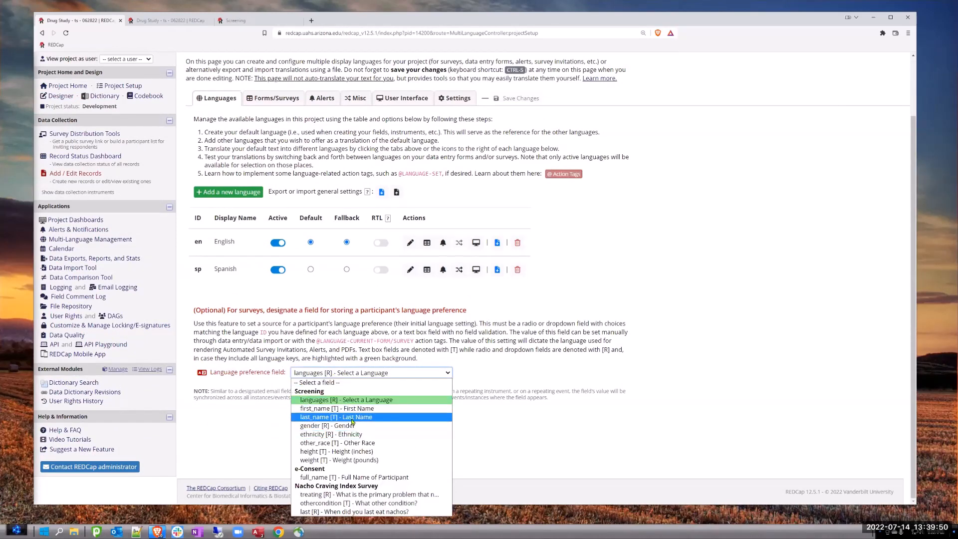
left_click(316, 400)
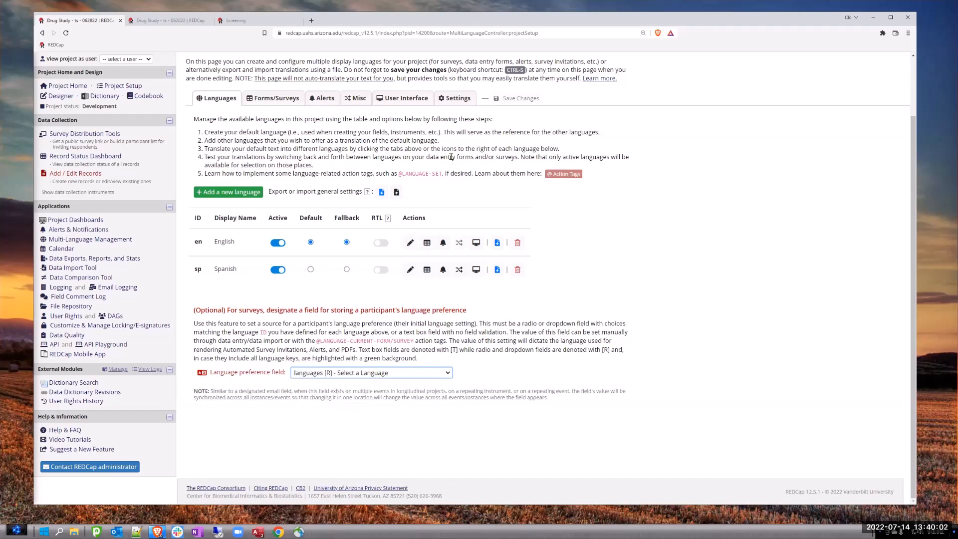
scroll(450, 156, "up", 2)
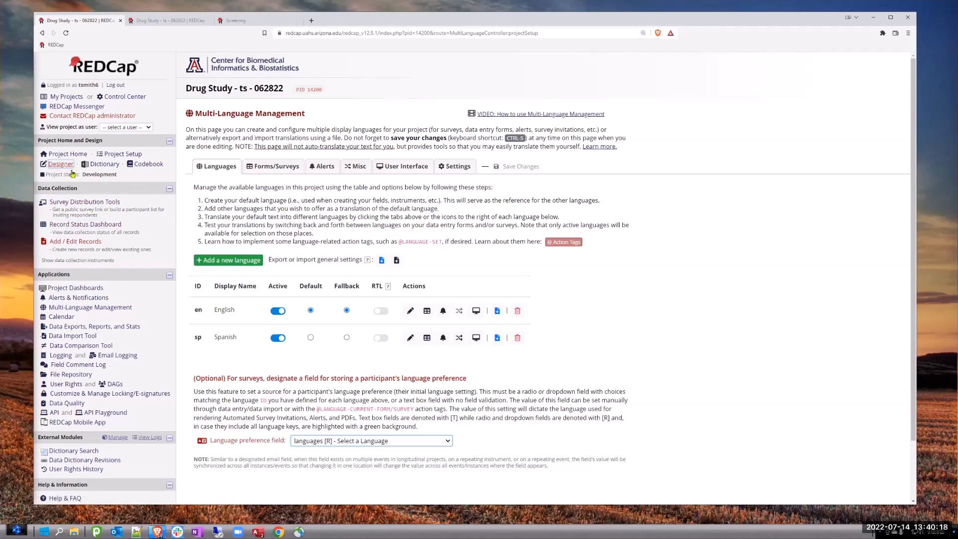
- Switch to the public Screening survey and reload it with the new language settings
left_click(168, 22)
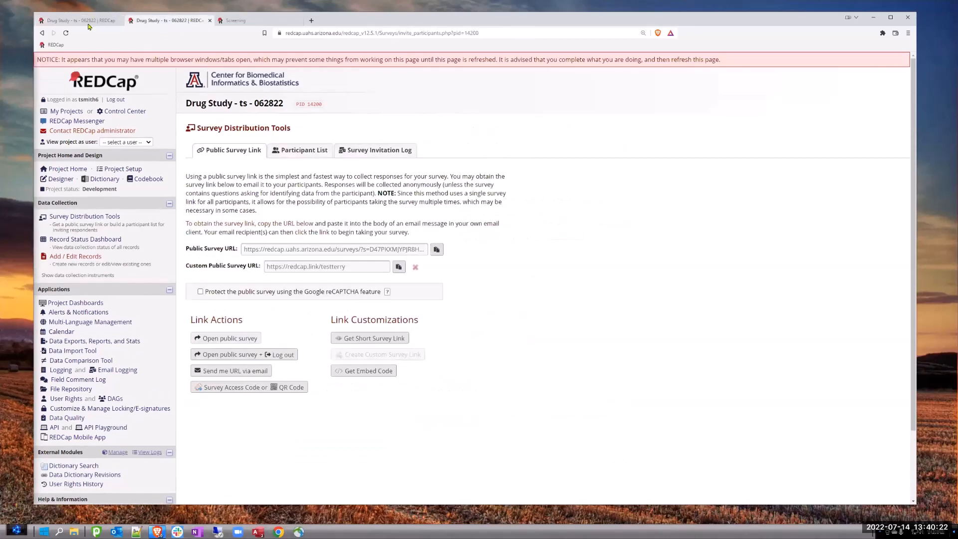
left_click(78, 21)
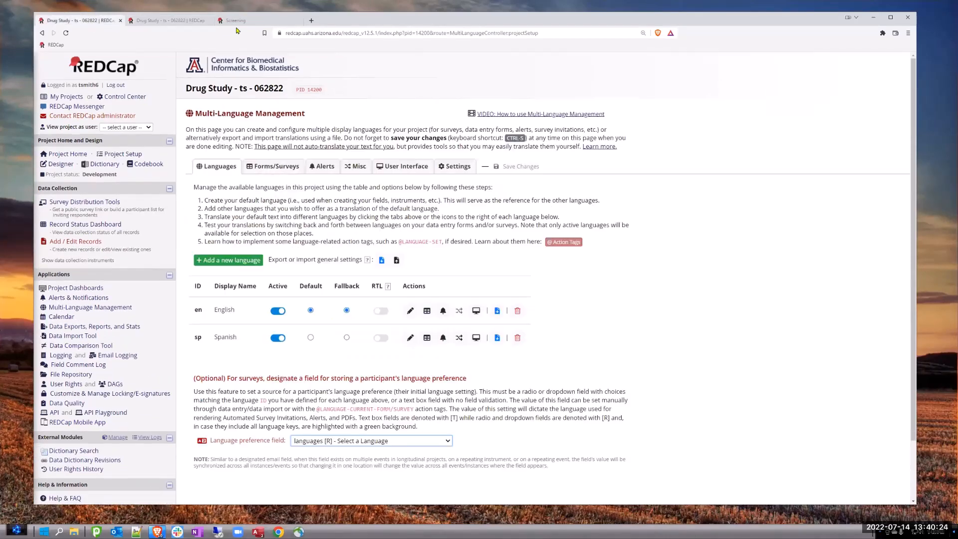
left_click(240, 21)
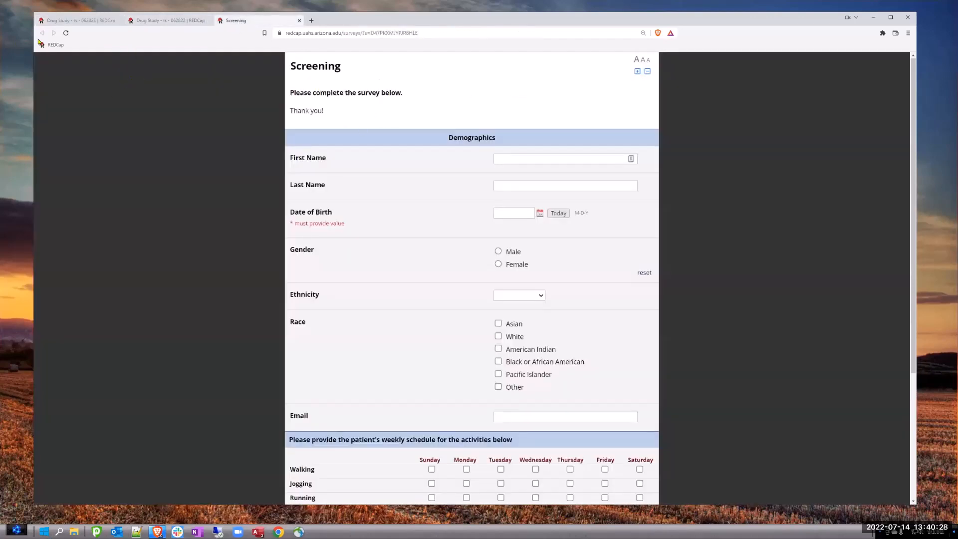
left_click(66, 33)
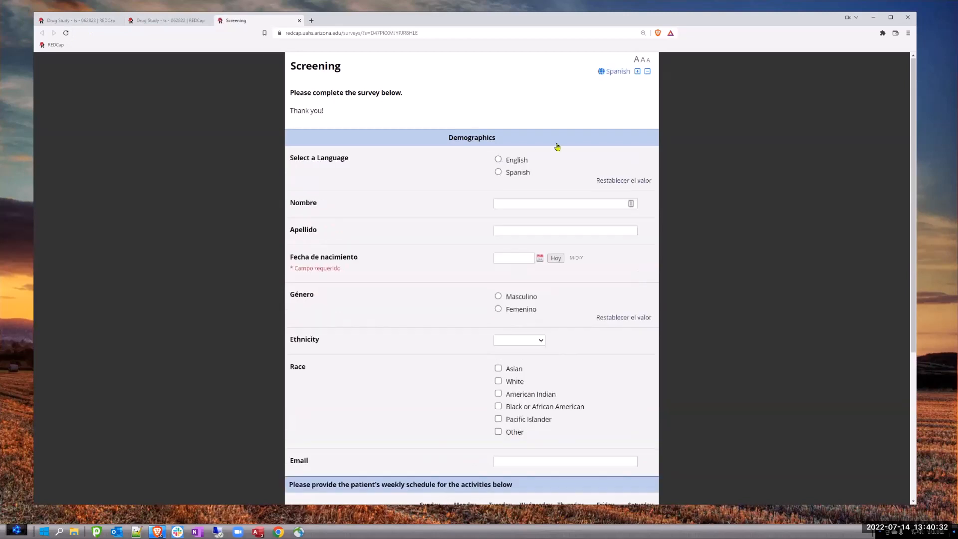
- Change the Screening survey's display language from Spanish to English
left_click(616, 74)
left_click(619, 74)
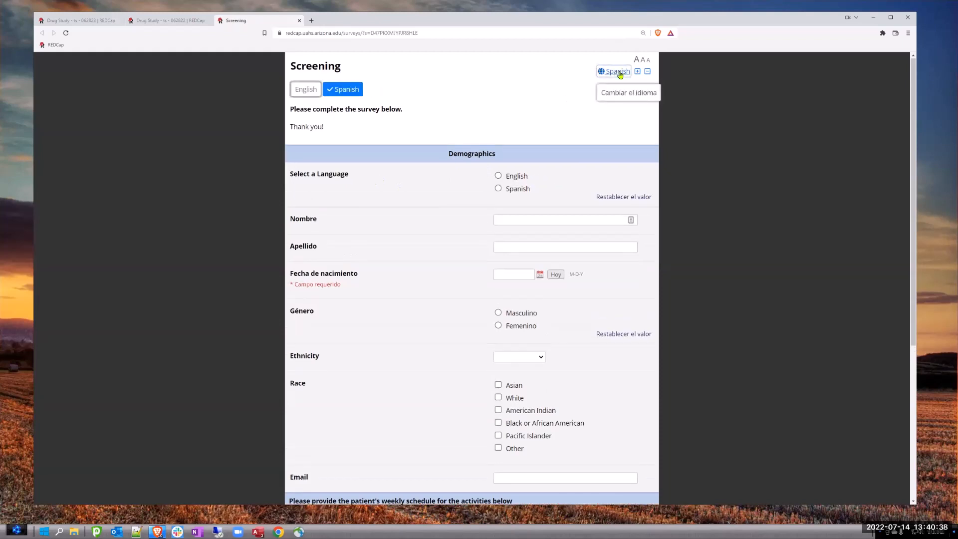
left_click(306, 90)
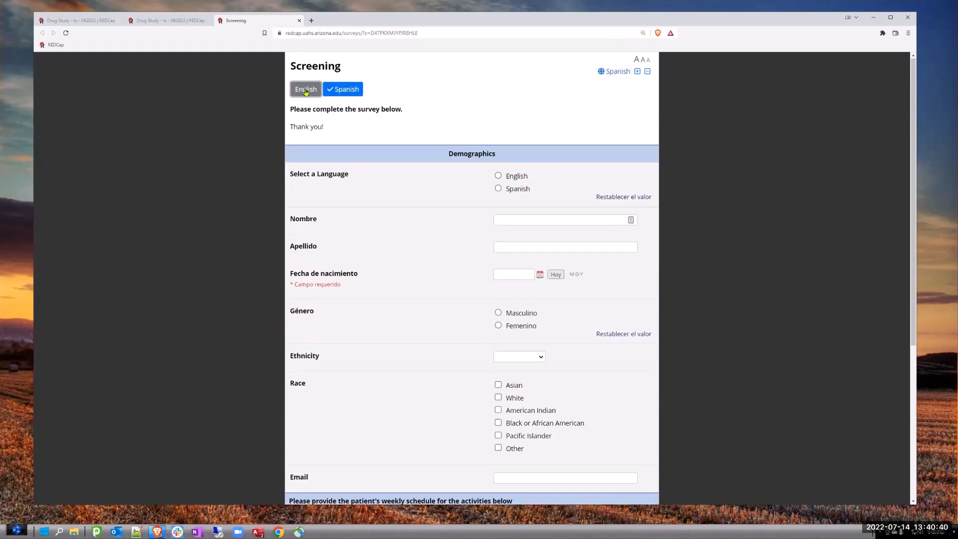
left_click(616, 72)
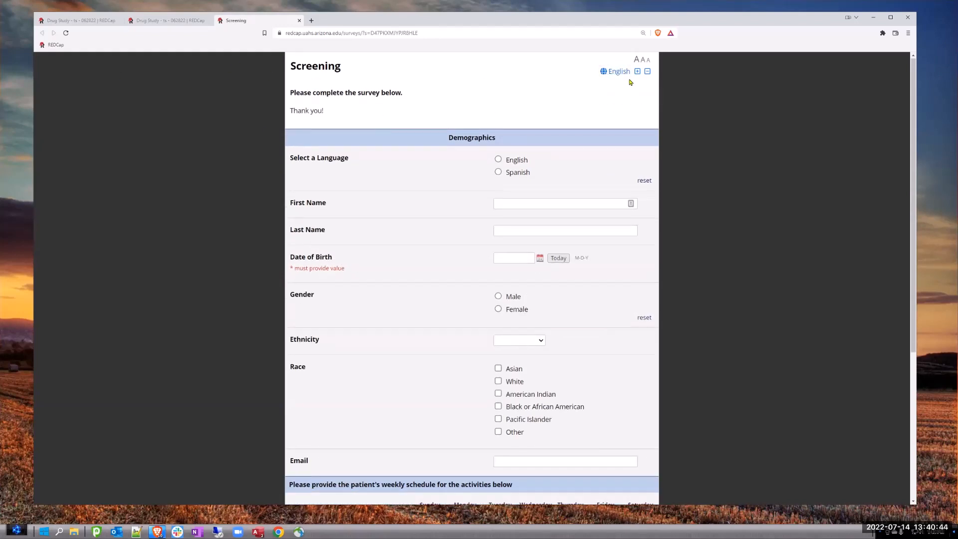
- Test the survey's Select a Language question by alternating between Spanish and English, and hide the display language choices
left_click(622, 72)
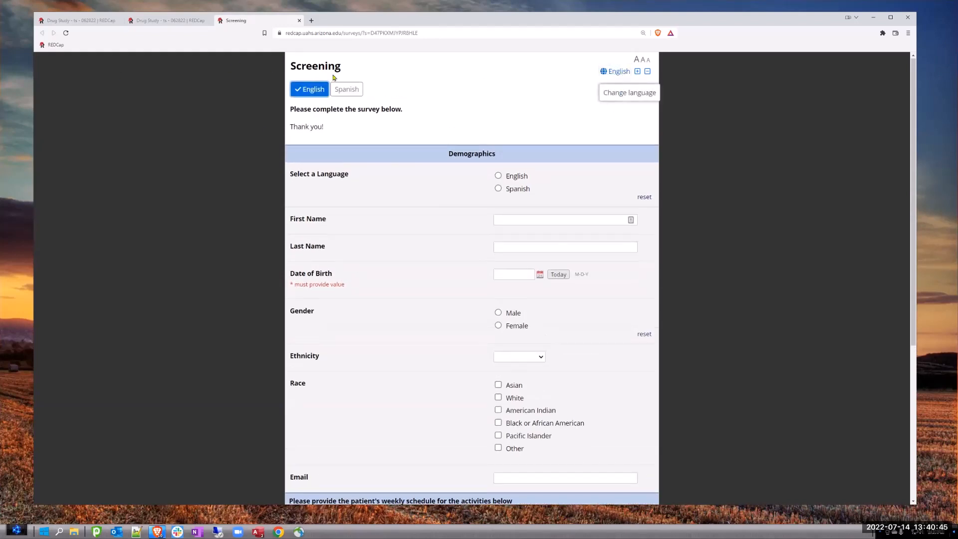
left_click(498, 189)
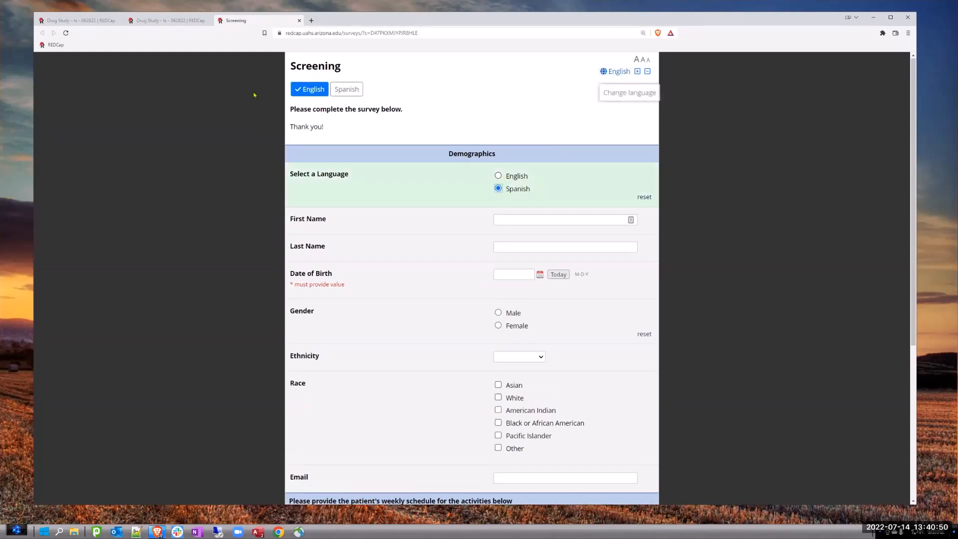
left_click(308, 92)
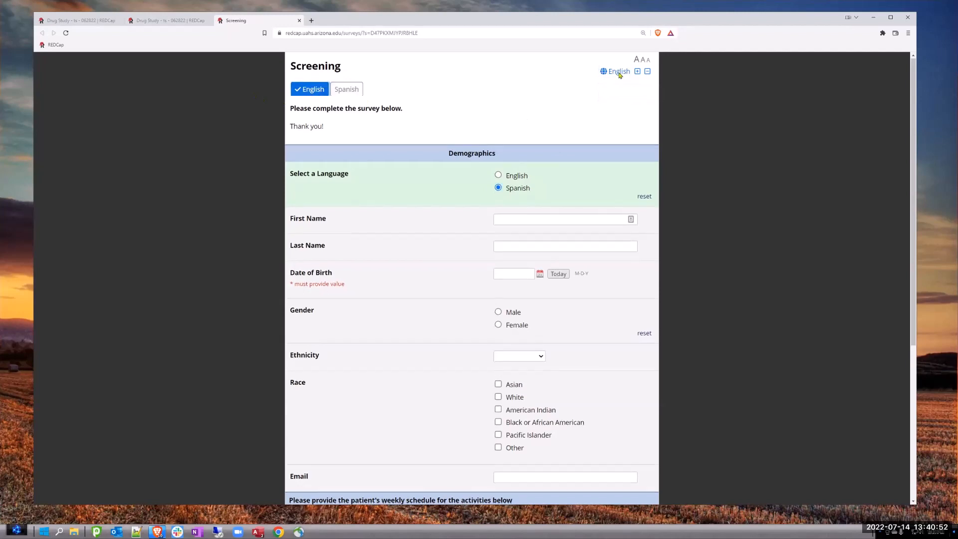
left_click(498, 159)
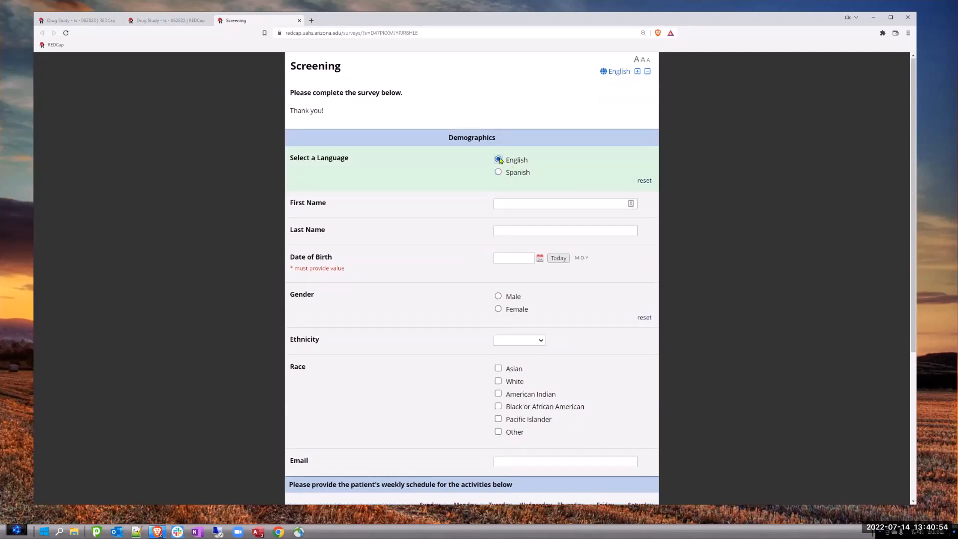
left_click(498, 173)
left_click(499, 160)
- Reload the Screening survey and retest its Select a Language question with English and Spanish
left_click(84, 21)
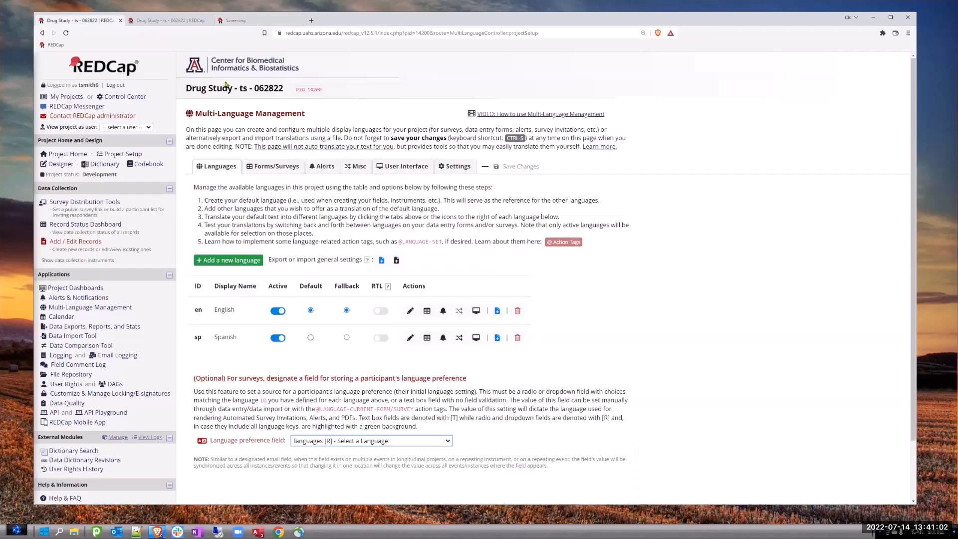
left_click(249, 20)
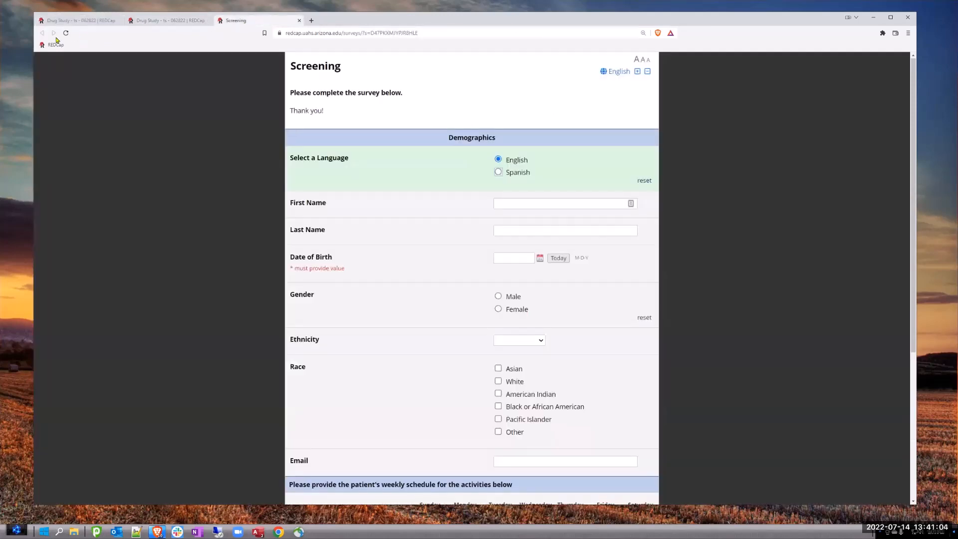
left_click(66, 33)
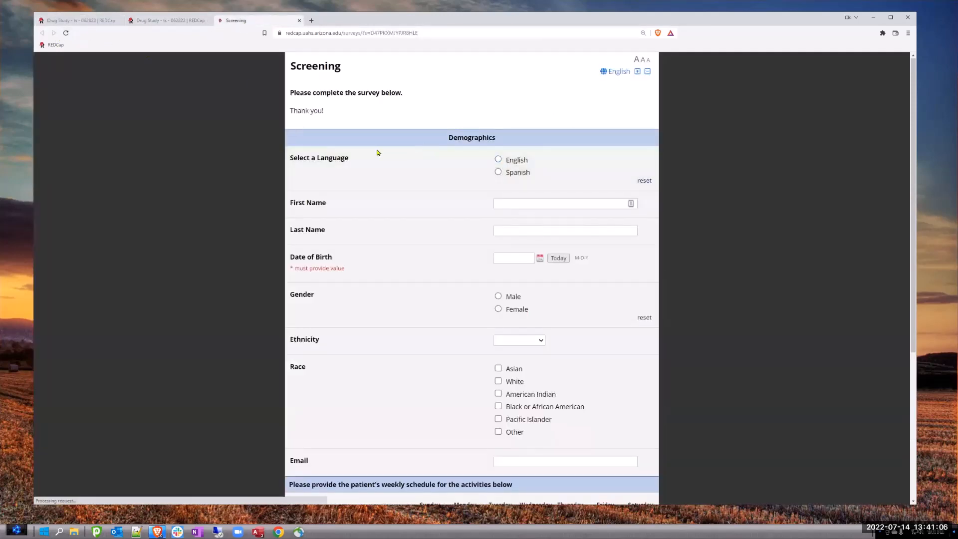
left_click(498, 160)
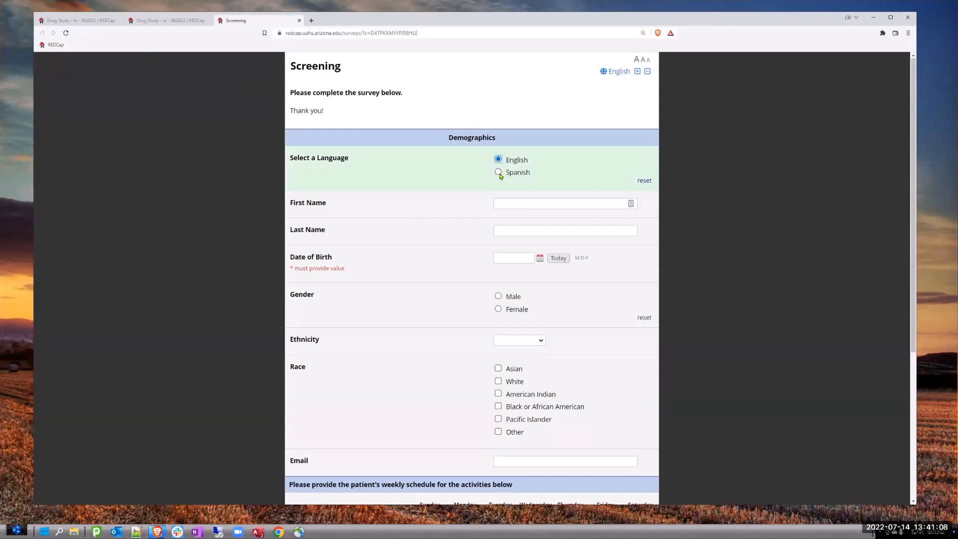
left_click(498, 172)
- In Multi-Language Management, open the Spanish field translations of the Screening instrument
left_click(100, 20)
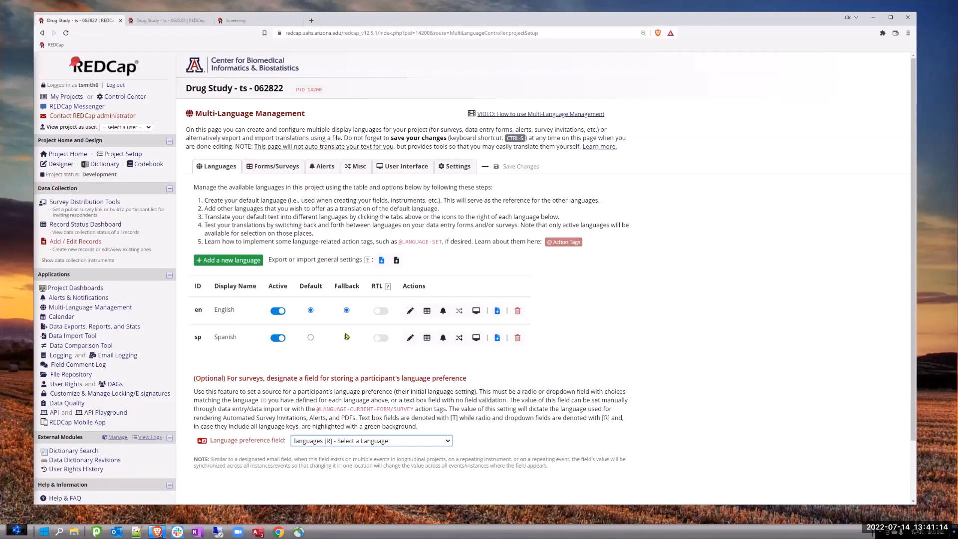
left_click(273, 169)
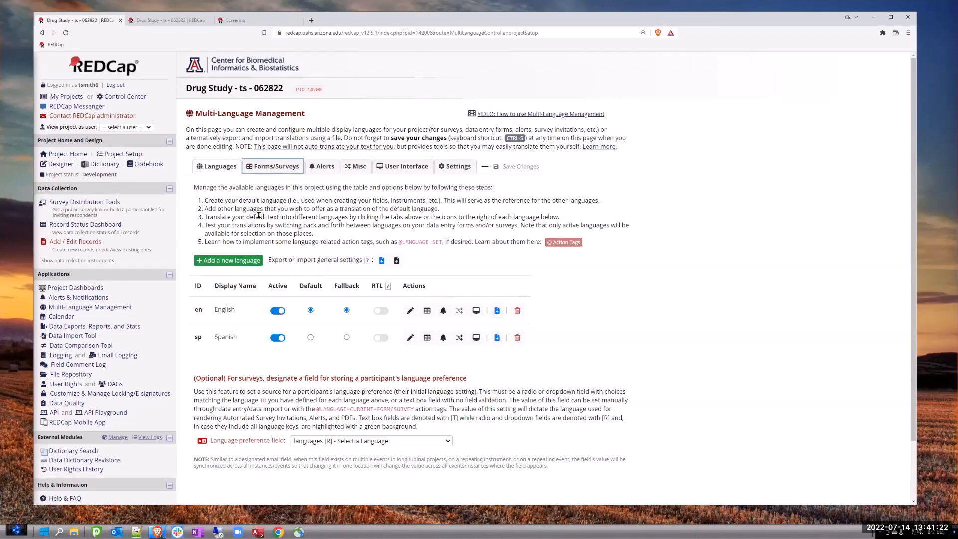
left_click(280, 170)
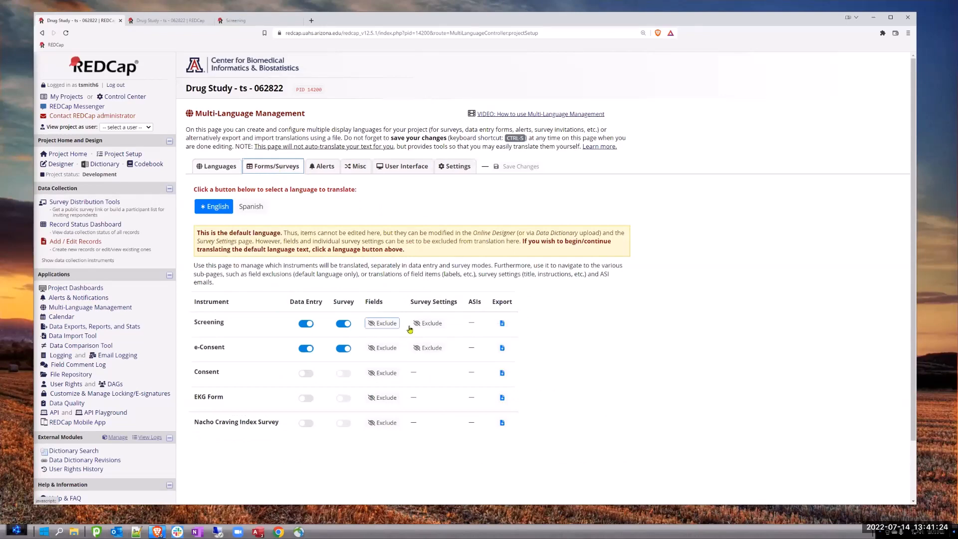
left_click(252, 211)
left_click(433, 287)
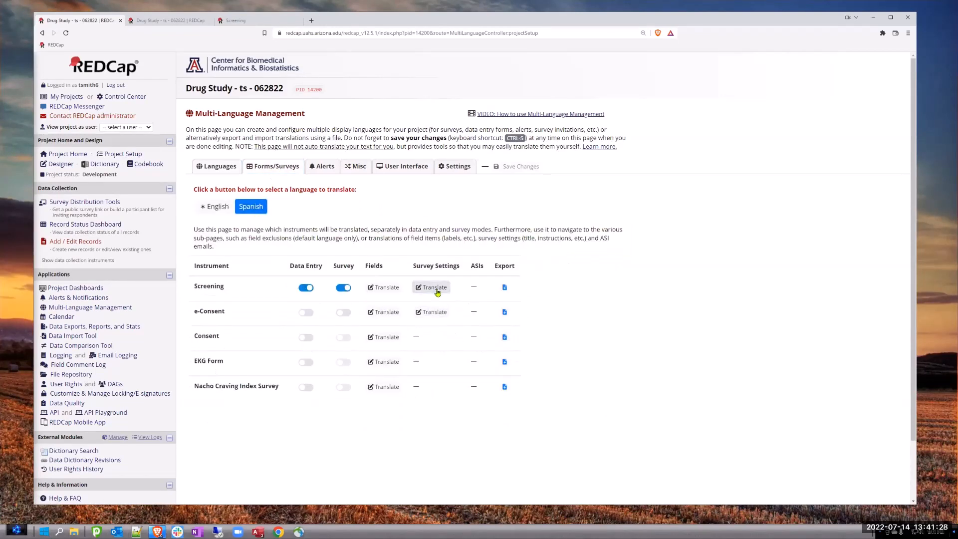
scroll(255, 288, "down", 3)
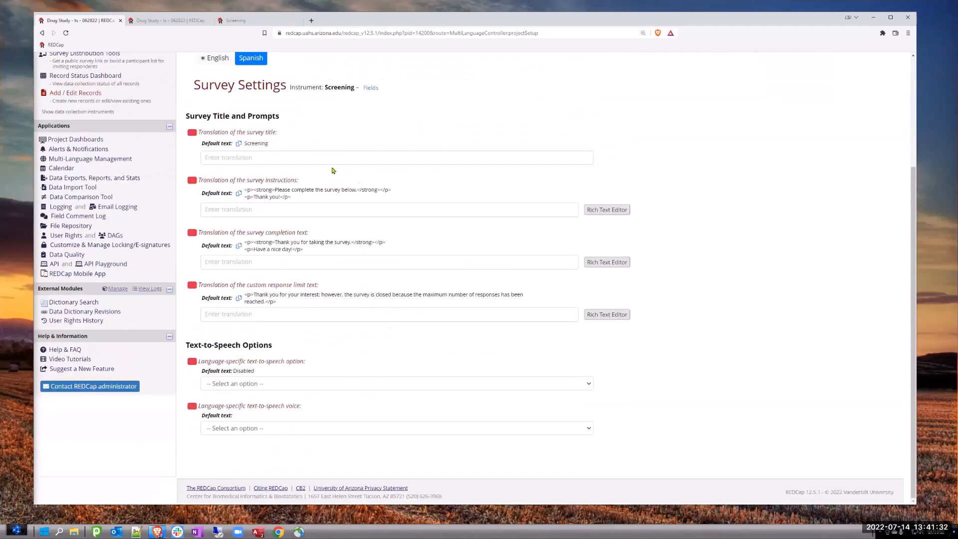
left_click(370, 88)
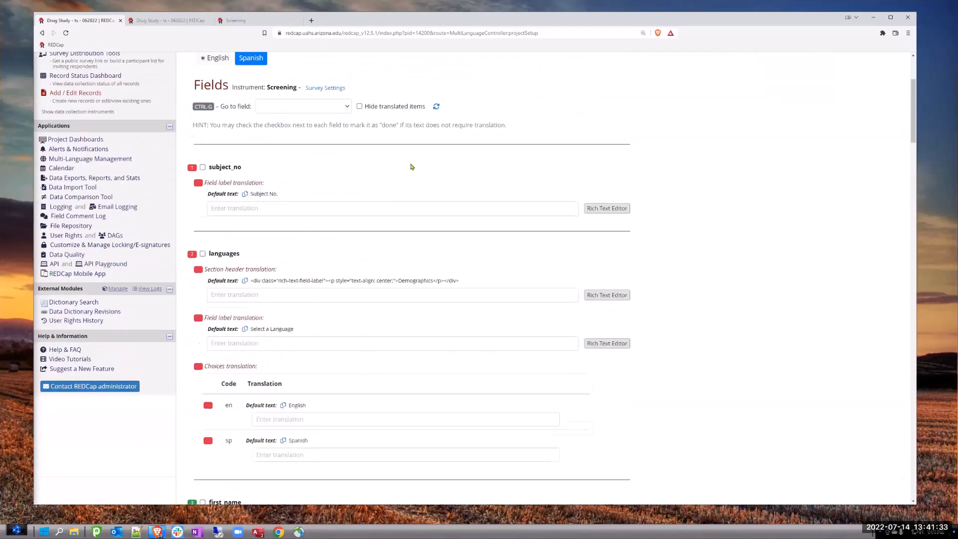
left_click(227, 295)
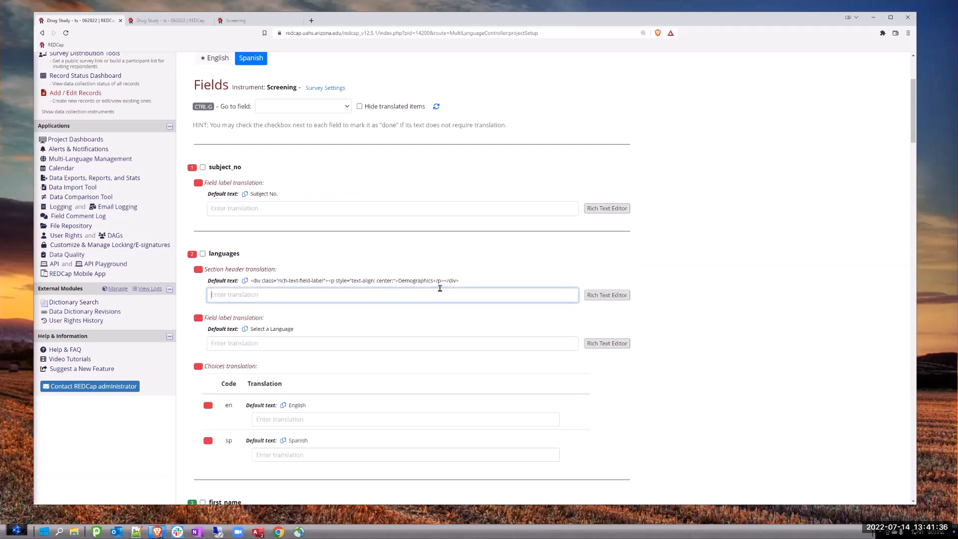
type("En")
left_click_drag(223, 293, 205, 294)
key("BackSpace")
- Copy the languages field's default label and enter its Spanish translation "Seleccione un idioma"
left_click(252, 344)
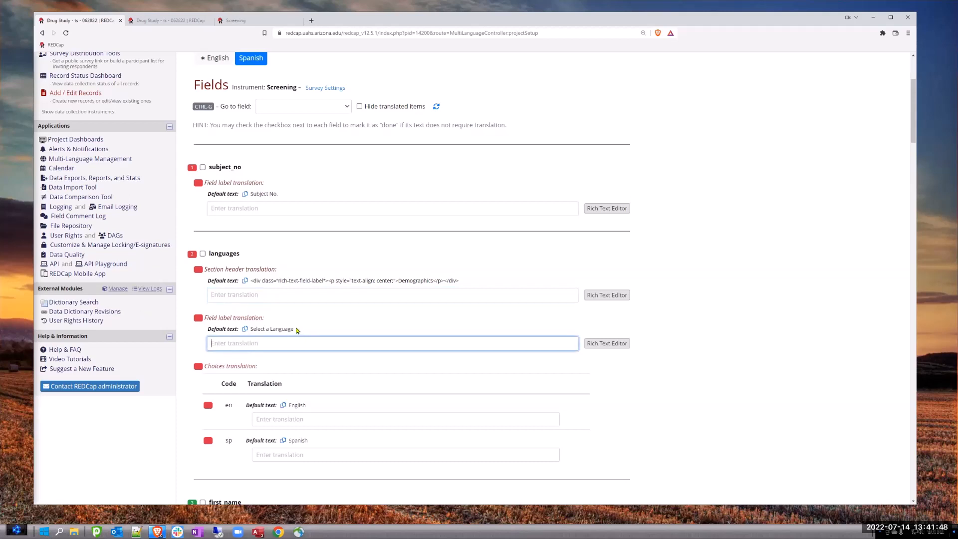
left_click_drag(295, 330, 251, 330)
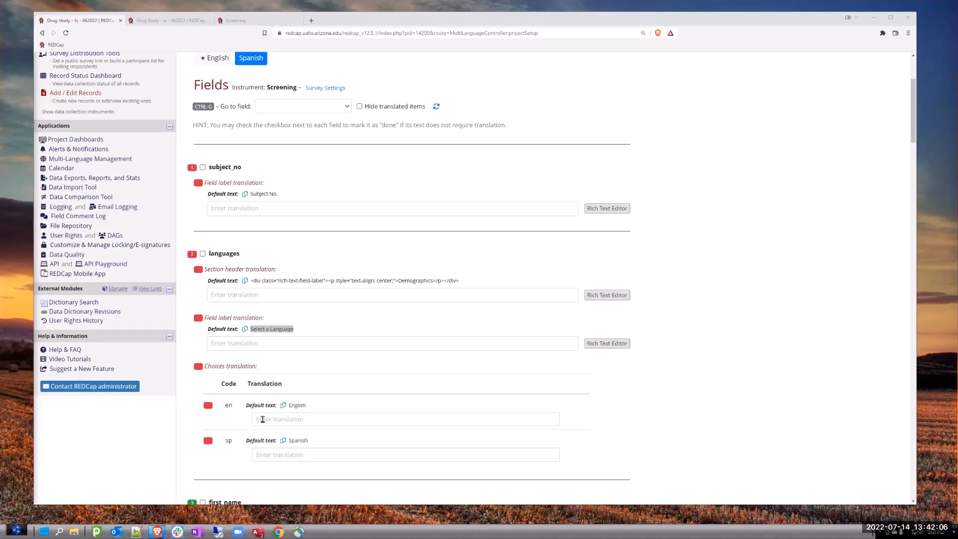
left_click(240, 342)
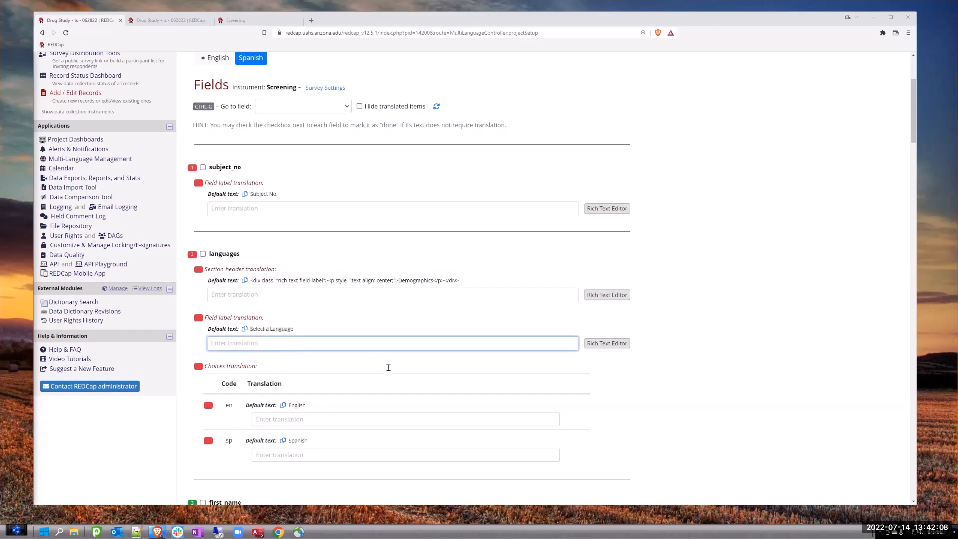
type("Seleccione un idioma")
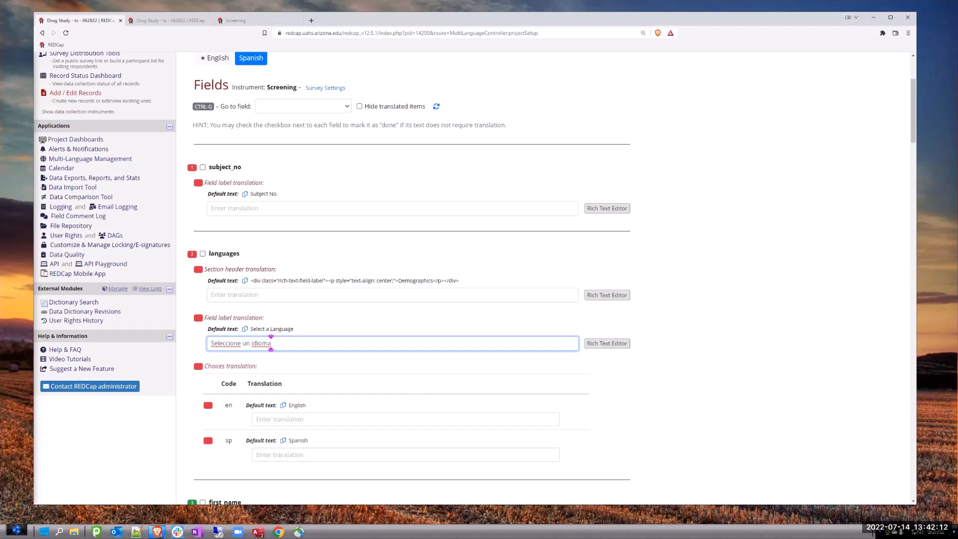
- Translate the languages field's choices as "English" for en and "Español" for sp, and save the changes
key("alt+Tab")
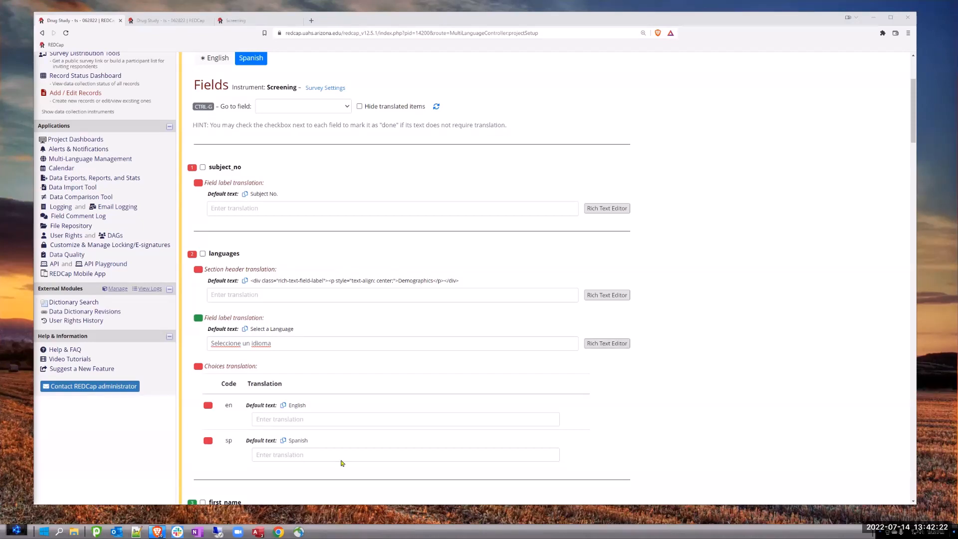
left_click(306, 455)
type("Español")
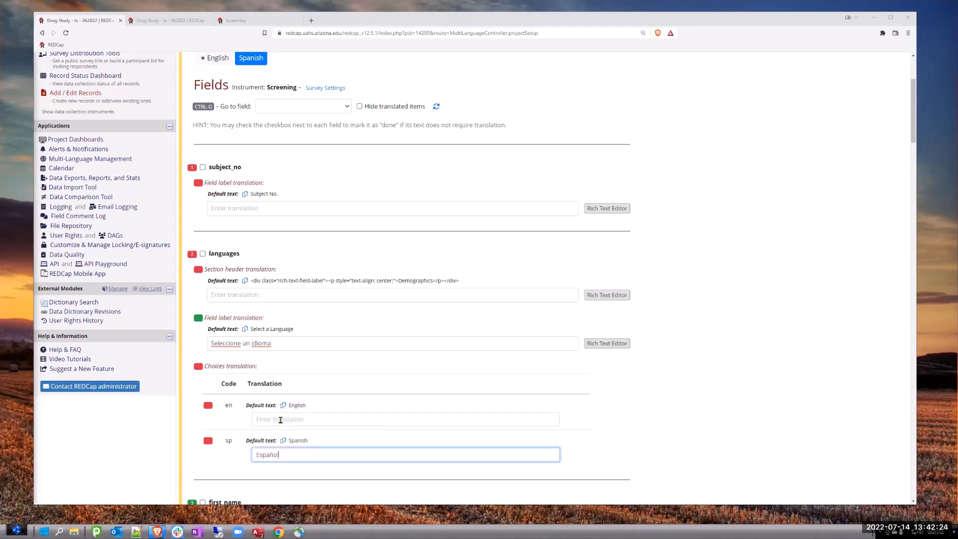
left_click(279, 420)
type("English")
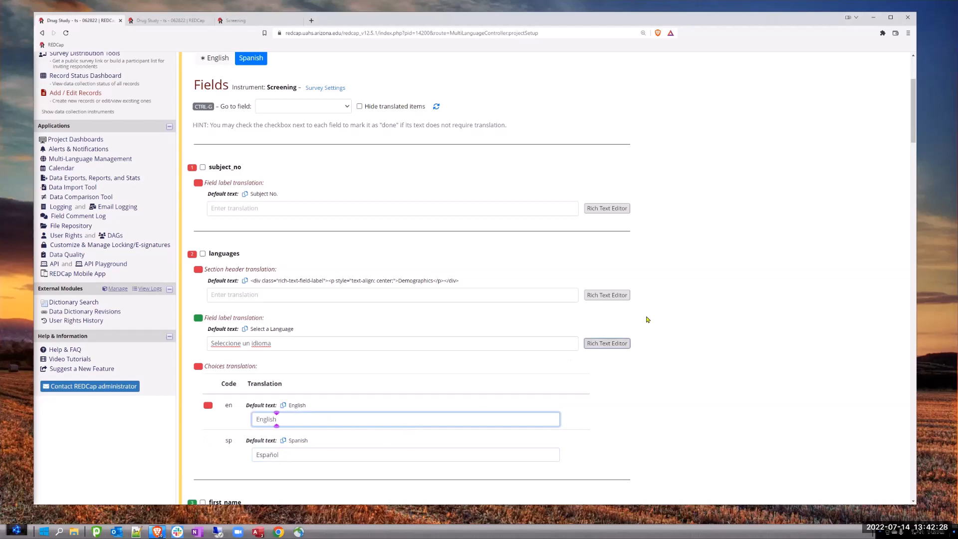
scroll(654, 368, "down", 10)
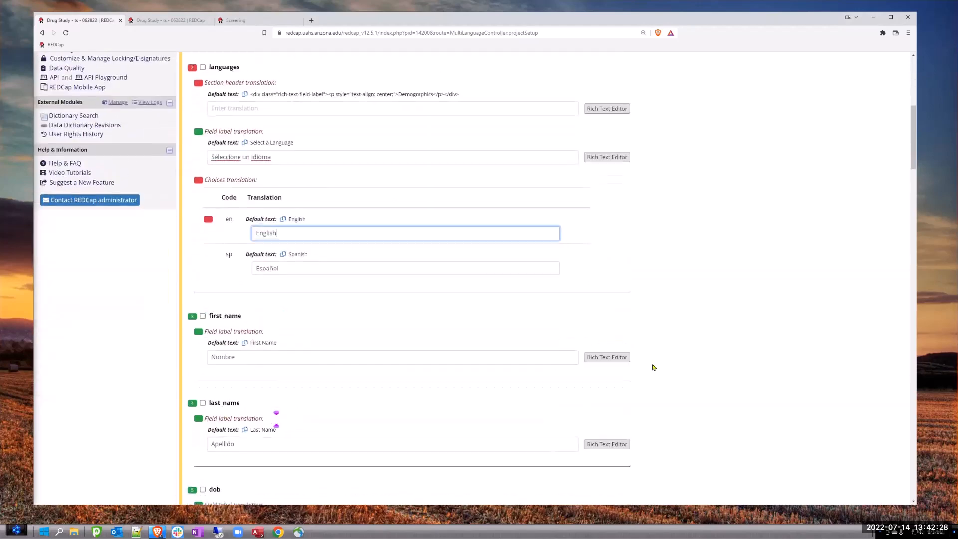
scroll(736, 239, "up", 15)
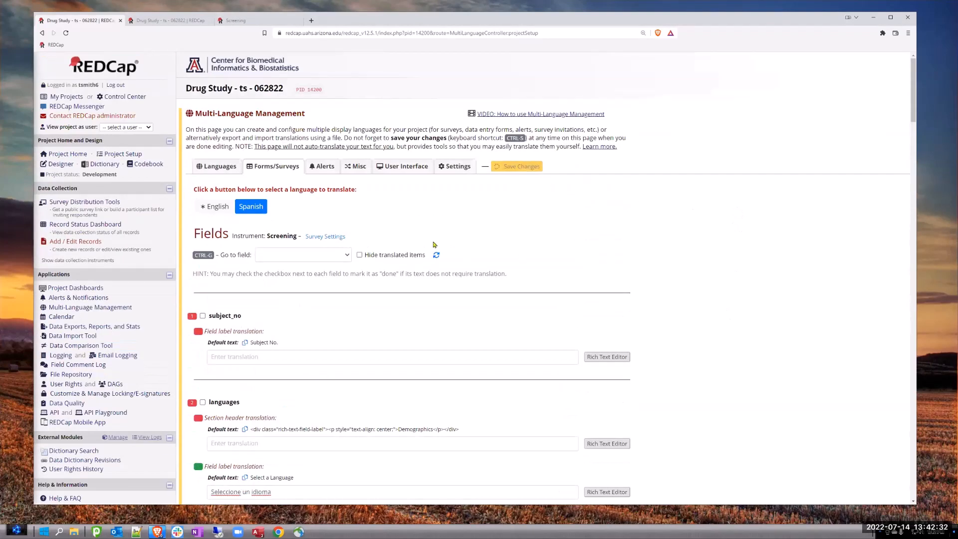
key("ctrl+s")
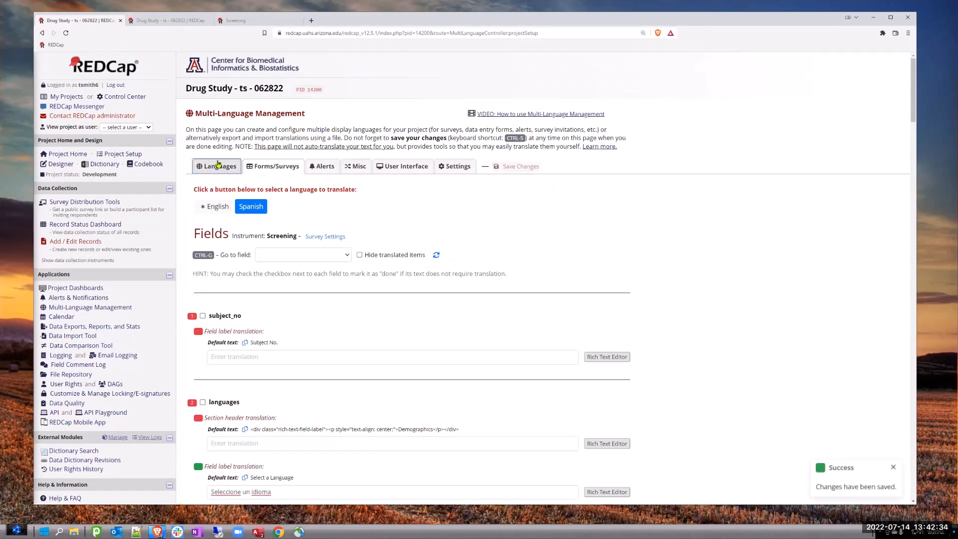
- Return to the project's languages overview, then open the first listed subject's Screening form from the Record Status Dashboard
left_click(218, 165)
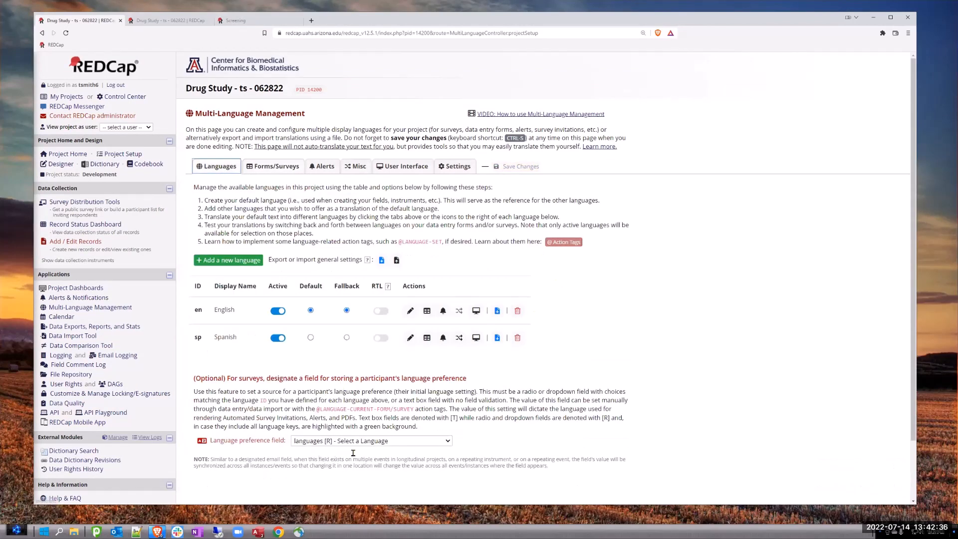
left_click(84, 224)
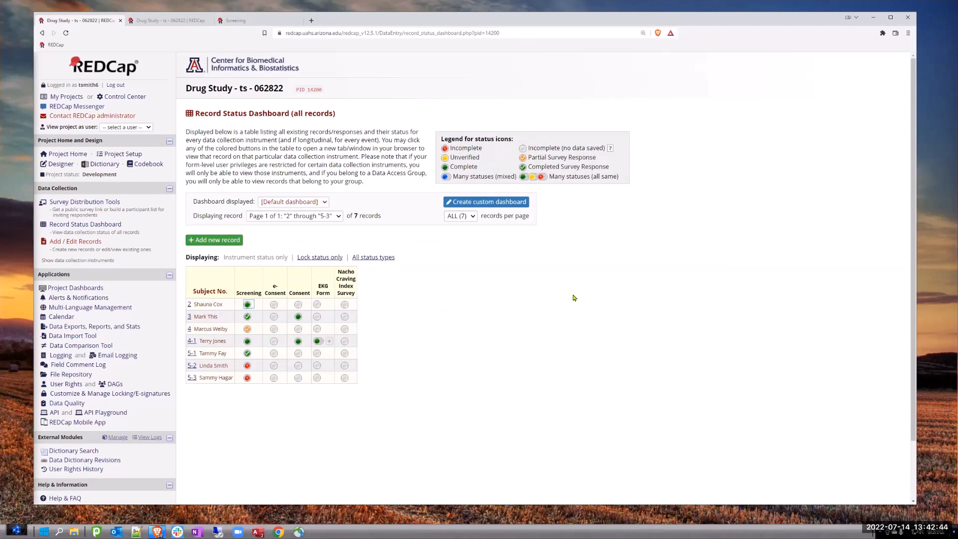
left_click(247, 304)
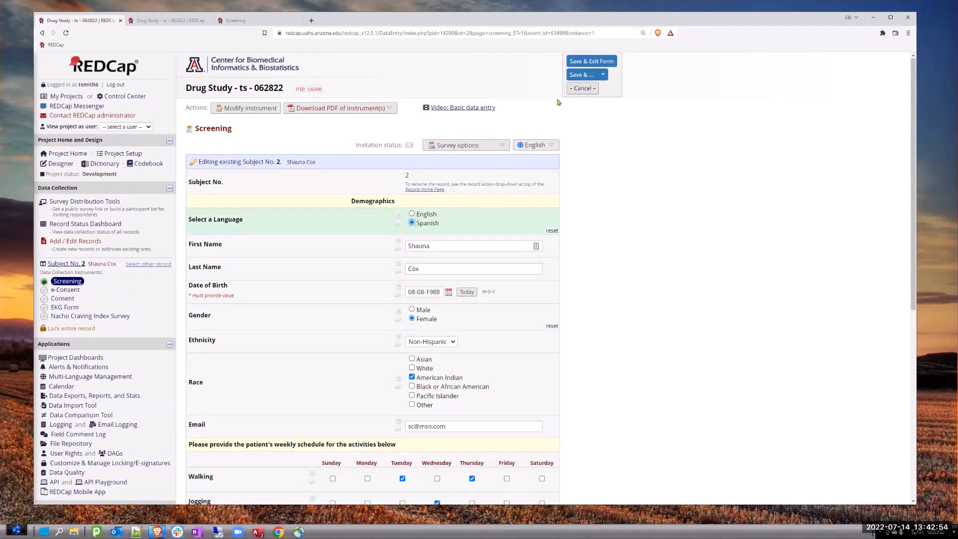
- Test the Select a Language field with English and Español while switching the form's display language between Spanish and English
left_click(410, 214)
left_click(535, 147)
left_click(530, 172)
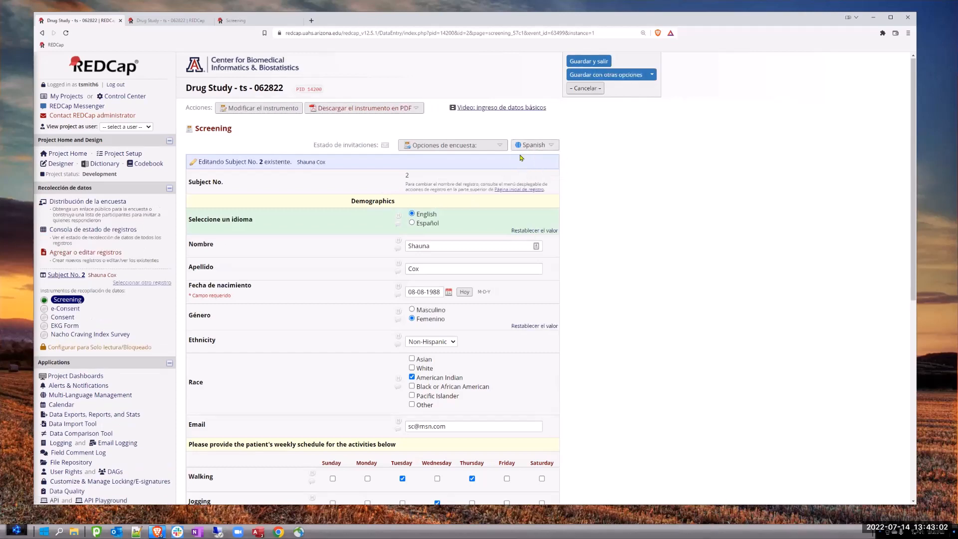
left_click(527, 145)
left_click(520, 159)
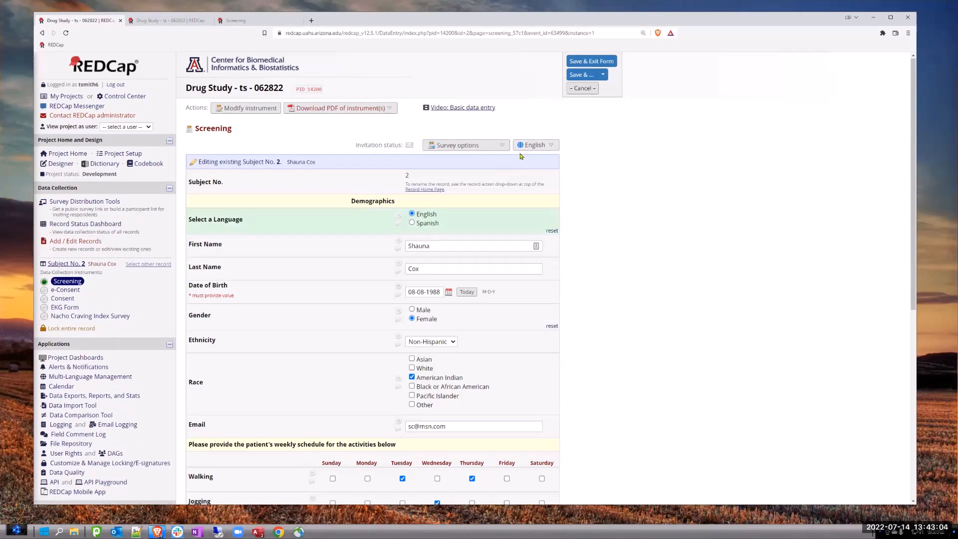
left_click(530, 145)
left_click(528, 173)
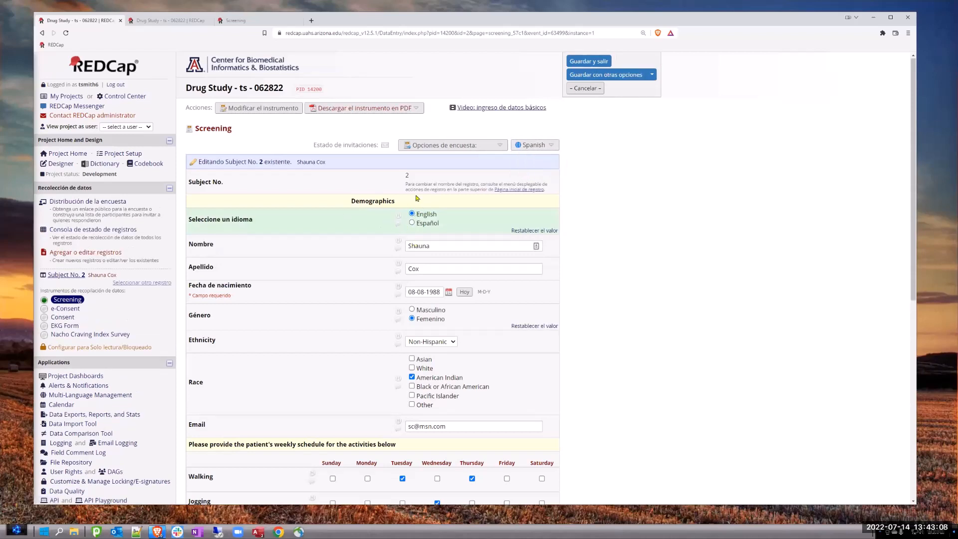
left_click(412, 223)
left_click_drag(510, 233, 558, 229)
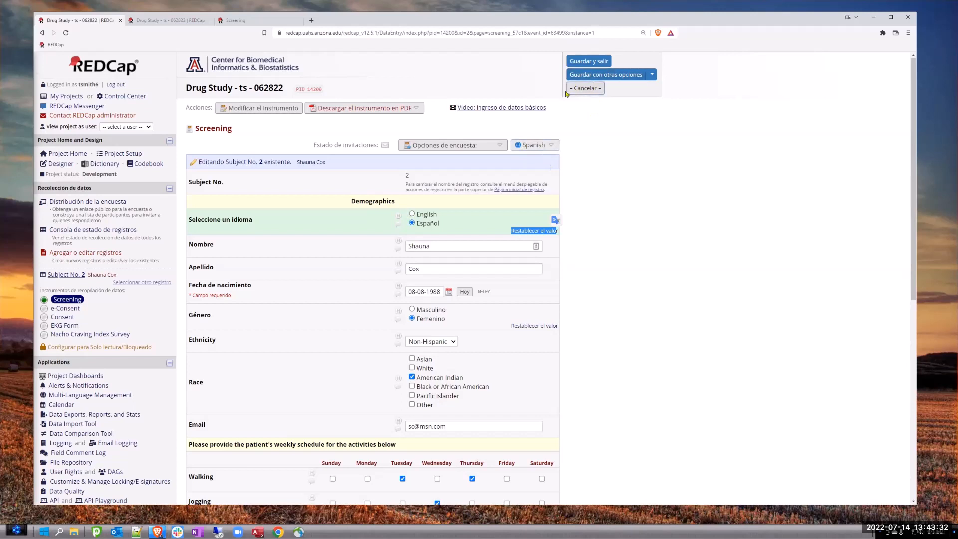
- Display the Screening form in English, set Select a Language to English, and save the record
left_click(529, 145)
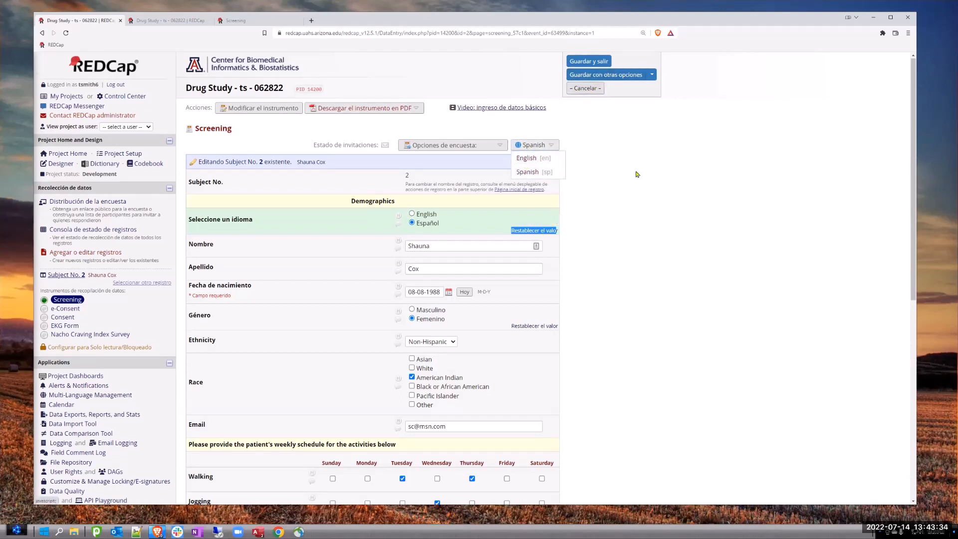
left_click(539, 158)
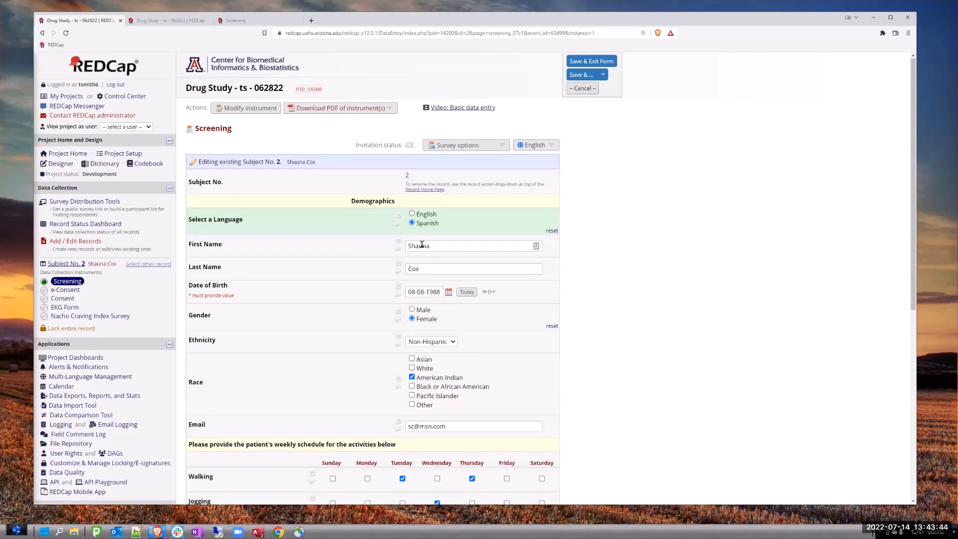
left_click(412, 214)
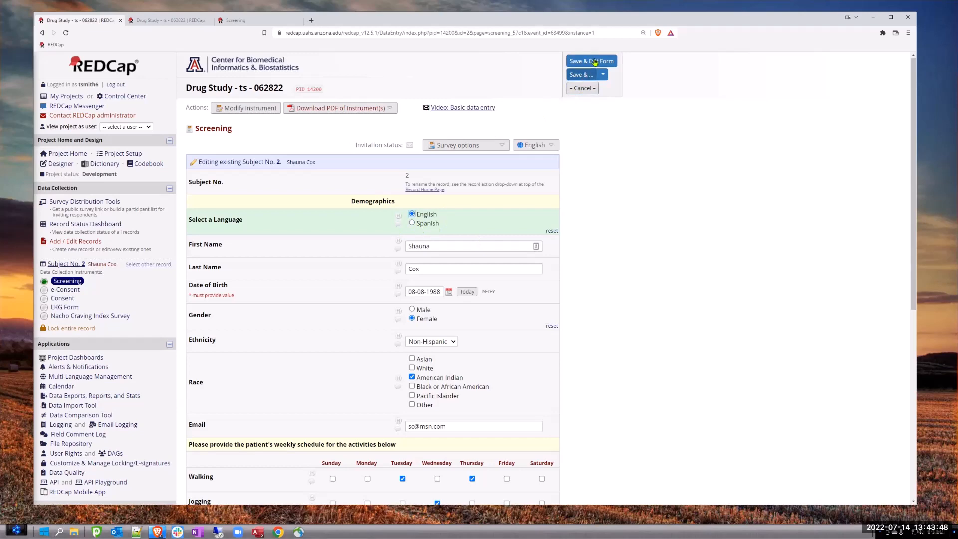
left_click(583, 73)
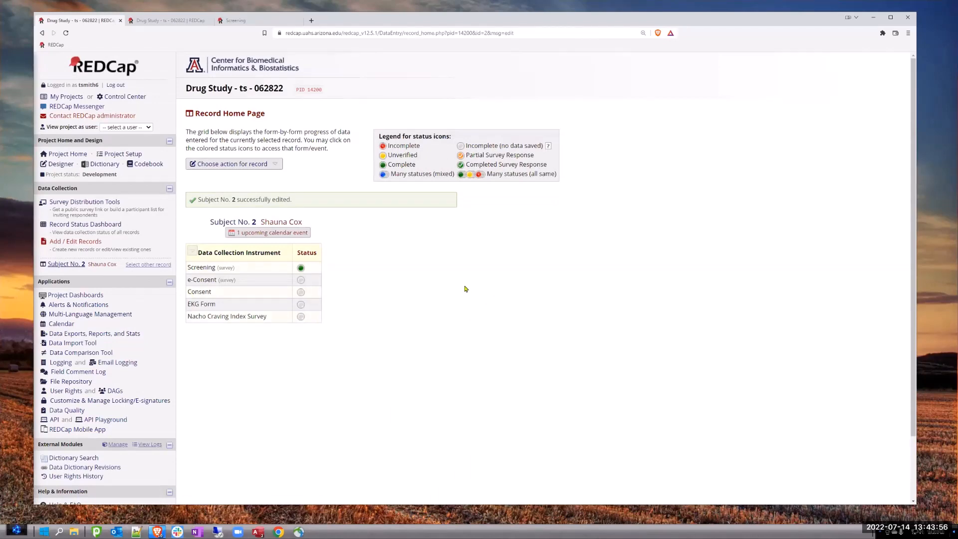
- In Alerts & Notifications, start a new alert triggered when conditional logic is TRUE during data import, data entry or time-based logic
left_click(79, 306)
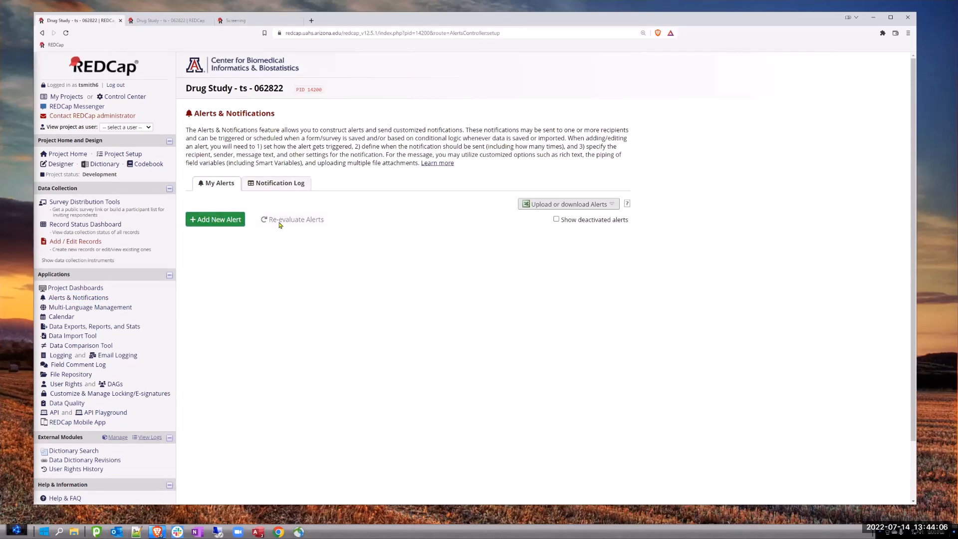
left_click(216, 220)
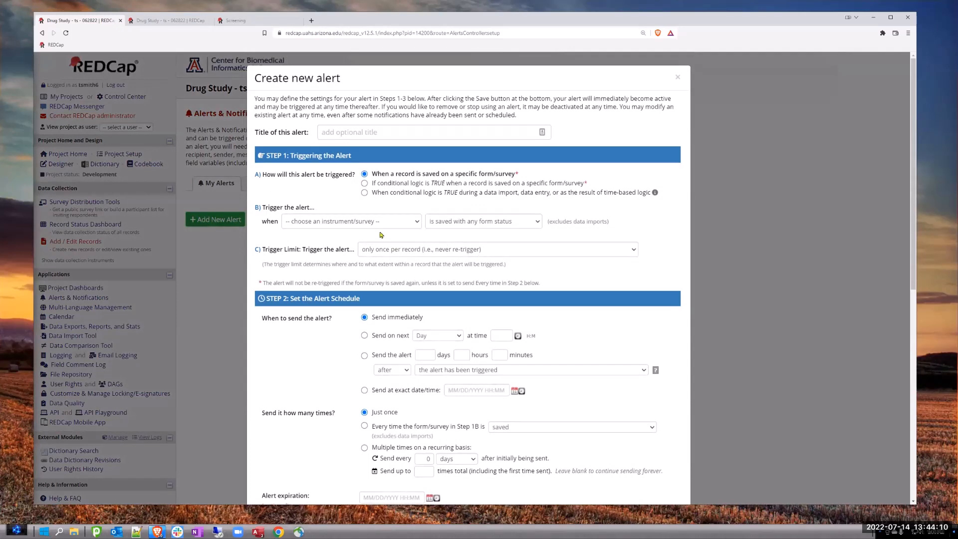
left_click(364, 193)
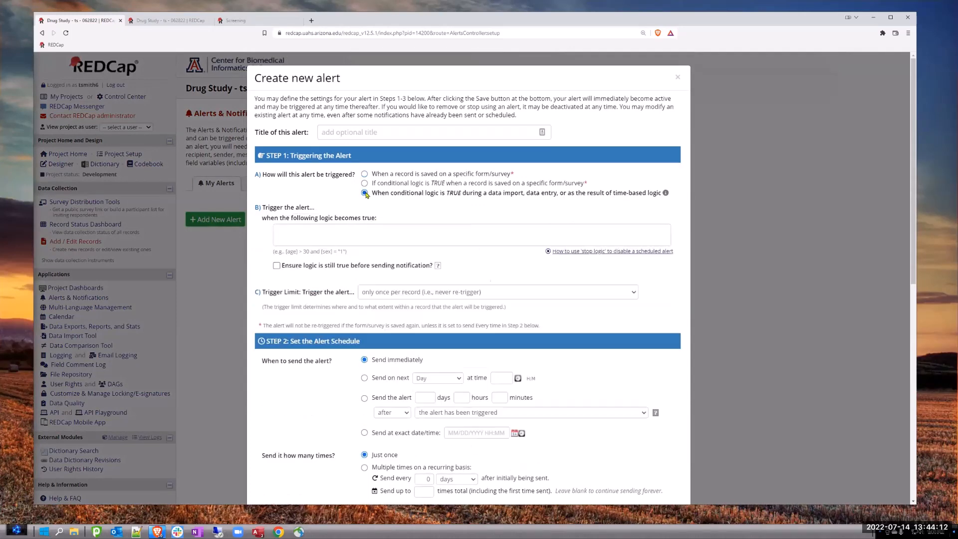
- Enter [languages] = 'sp' as the alert's trigger logic, look over its message settings, and cancel the alert
left_click(286, 234)
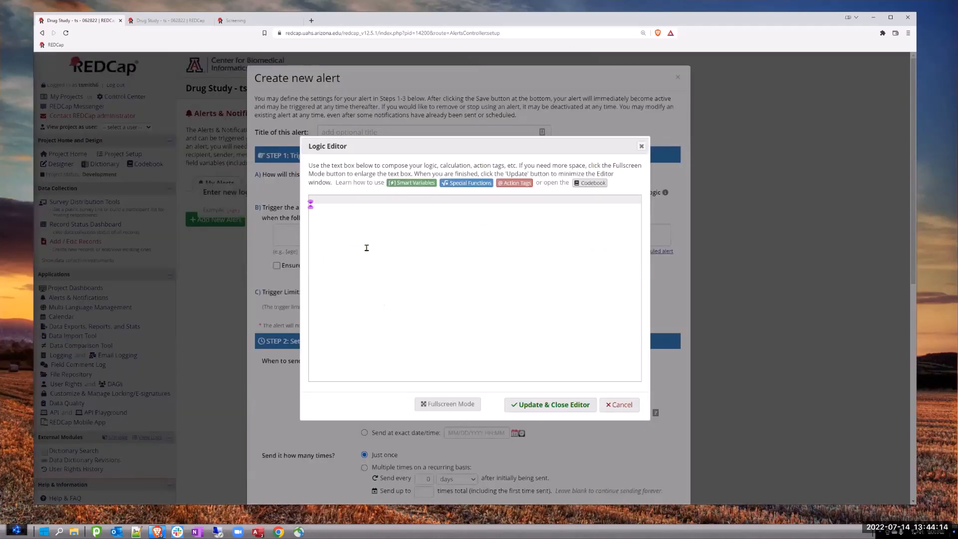
type("[language")
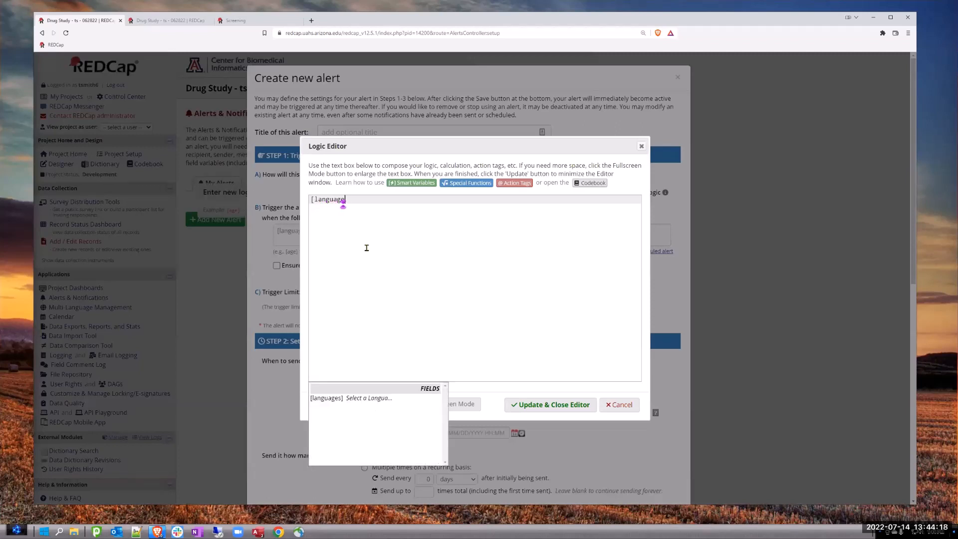
type("s]")
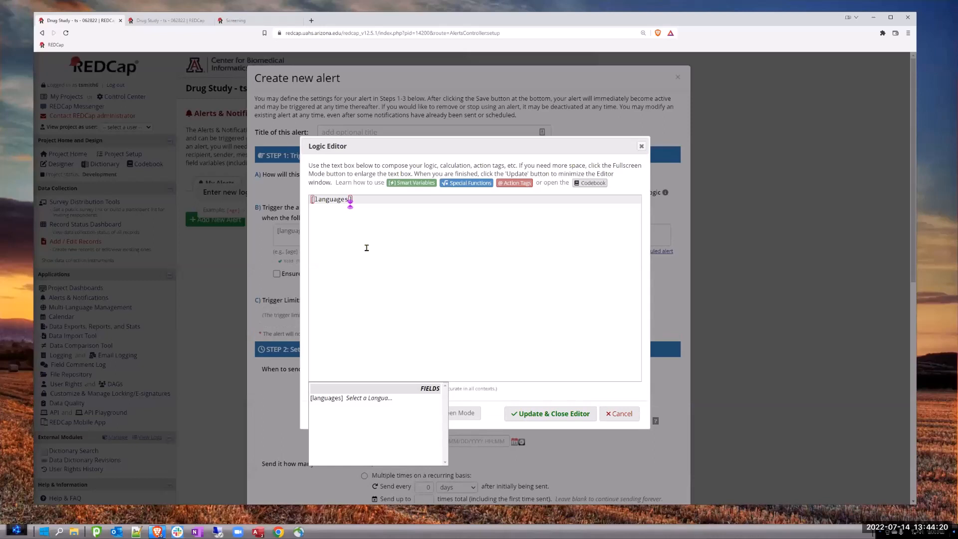
type(" = 's")
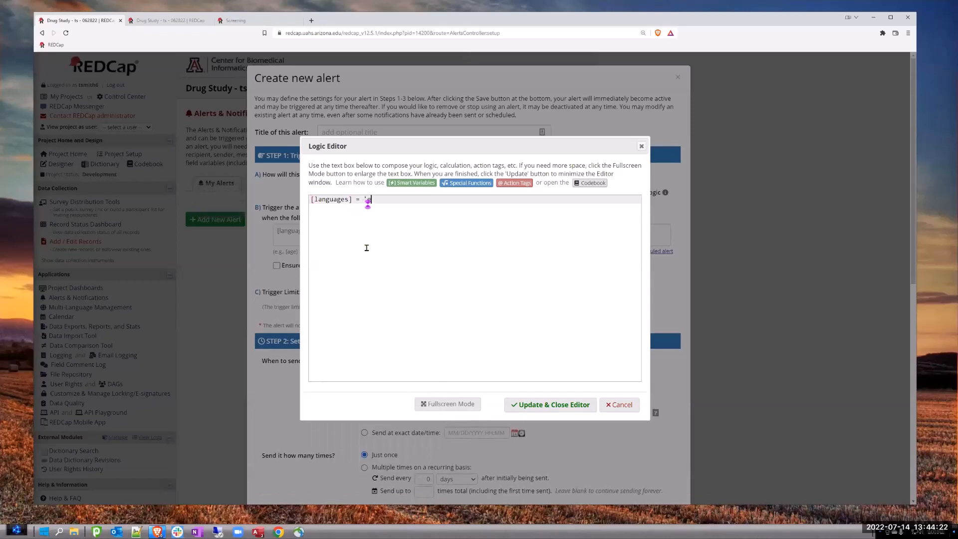
type("p'")
left_click(555, 414)
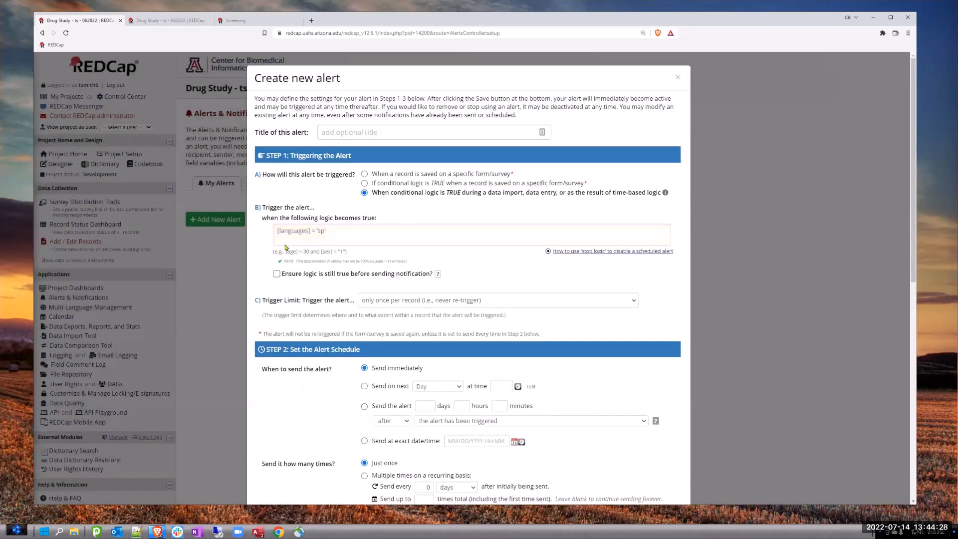
scroll(562, 331, "down", 8)
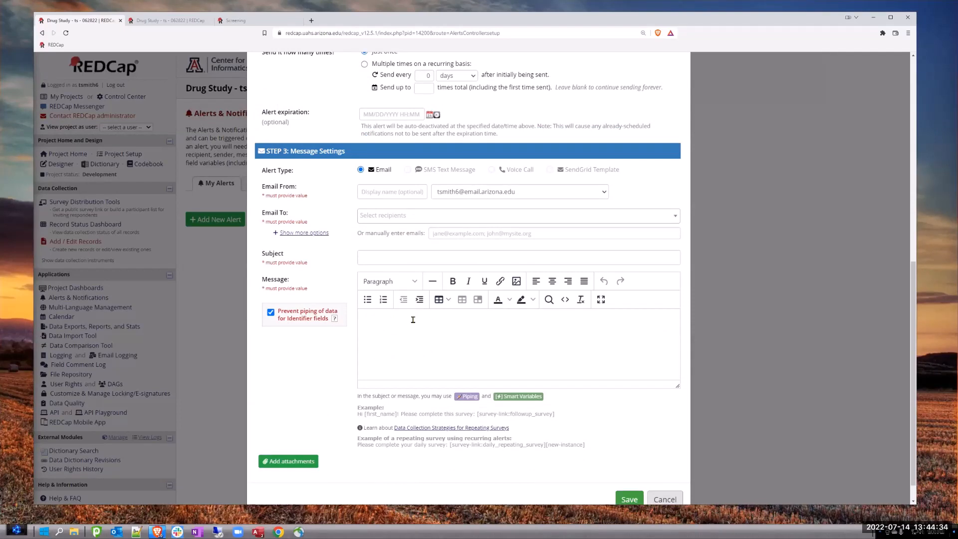
left_click(668, 500)
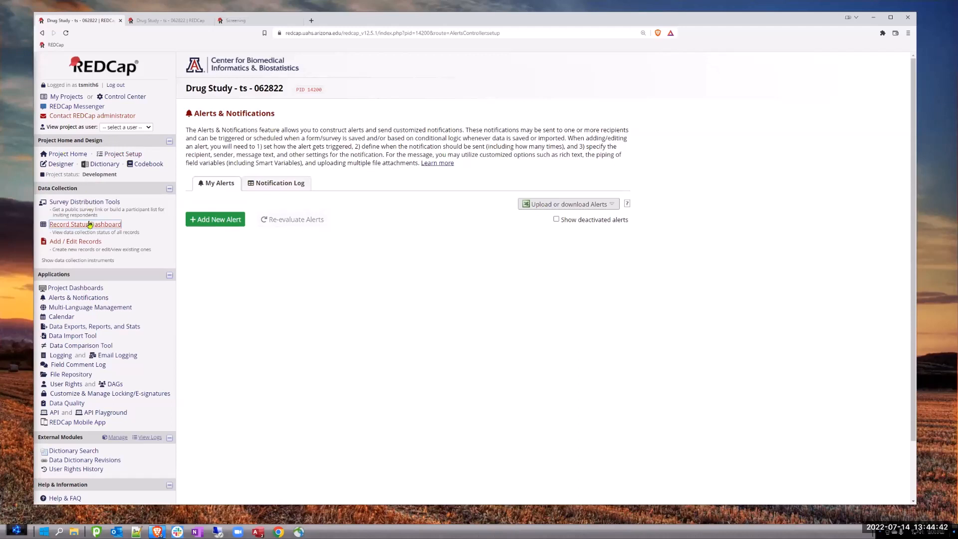
- In Multi-Language Management, open the Screening instrument's Spanish field translations and examine which items are translated
left_click(95, 307)
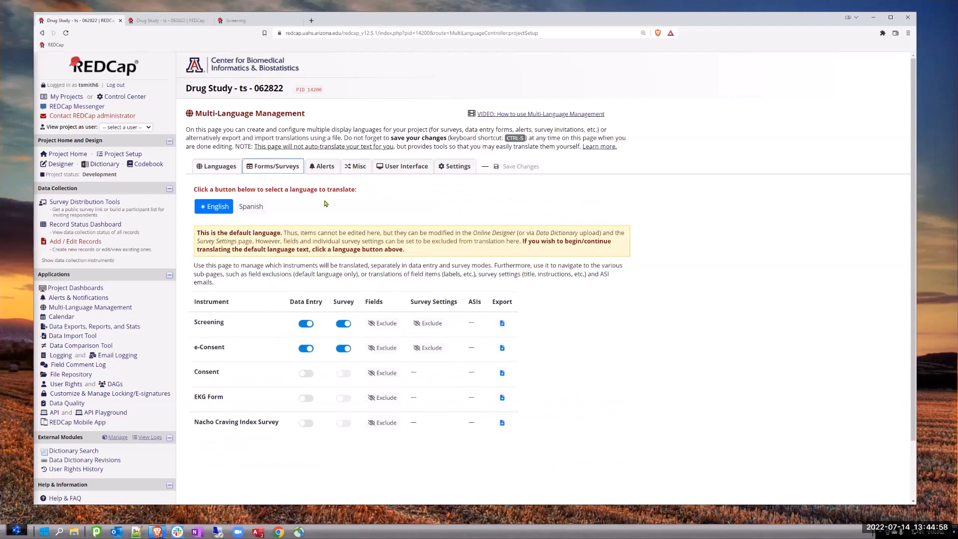
left_click(251, 206)
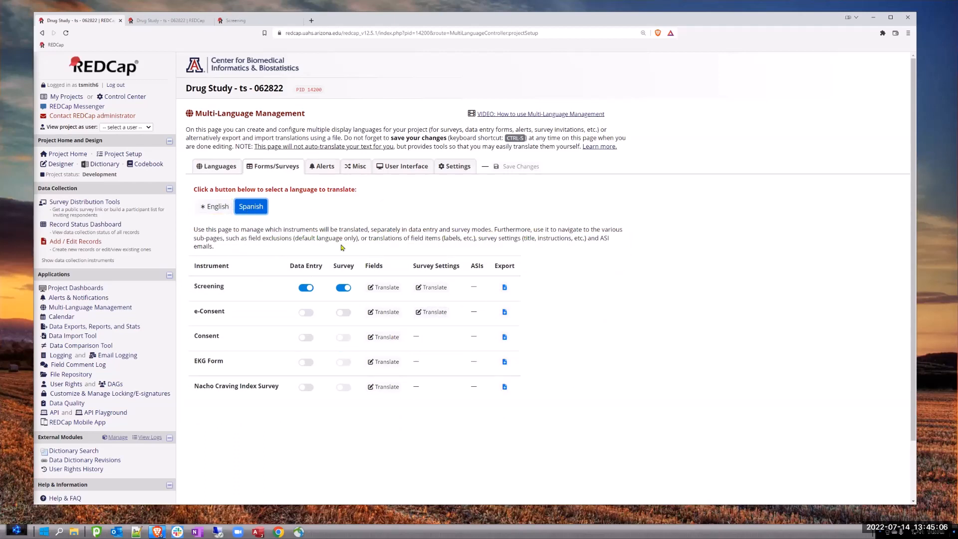
left_click(383, 287)
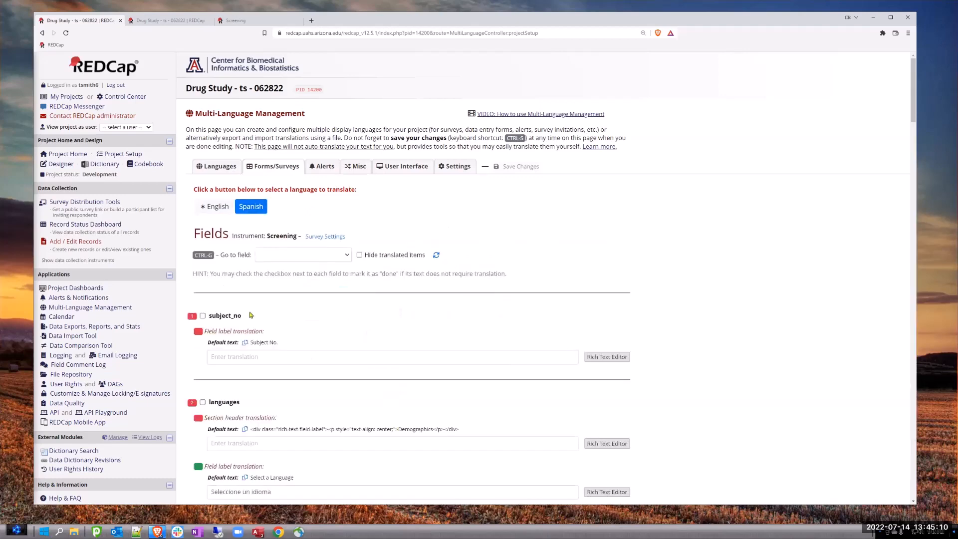
scroll(274, 319, "down", 3)
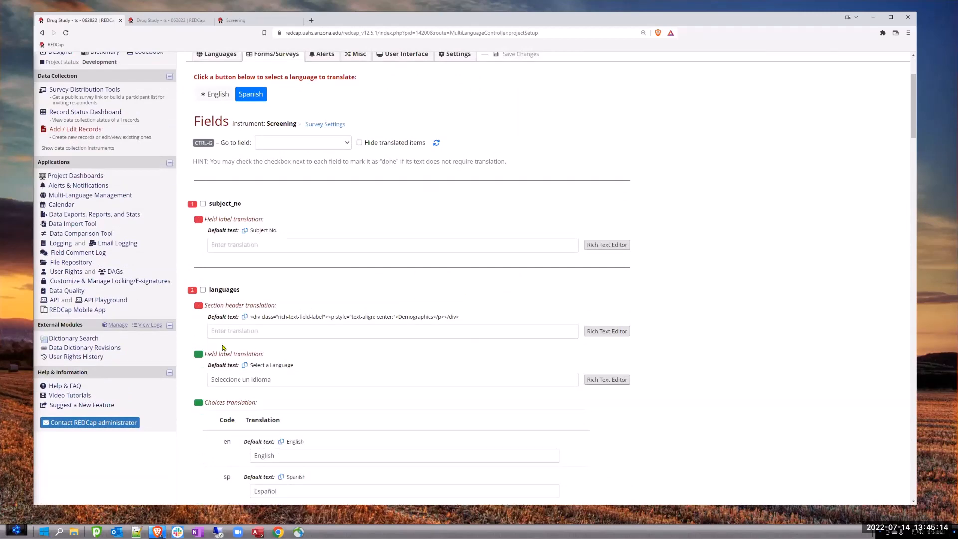
scroll(222, 229, "down", 3)
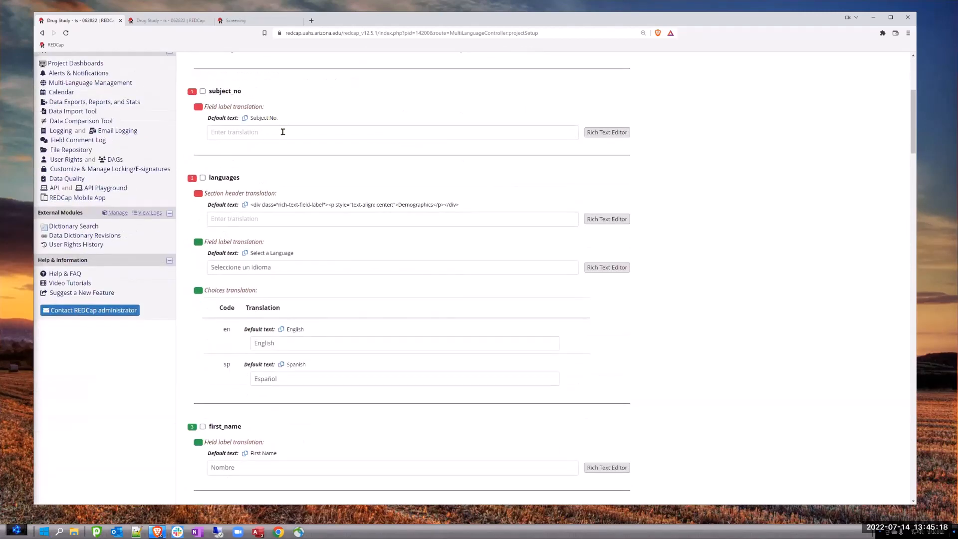
scroll(281, 131, "down", 15)
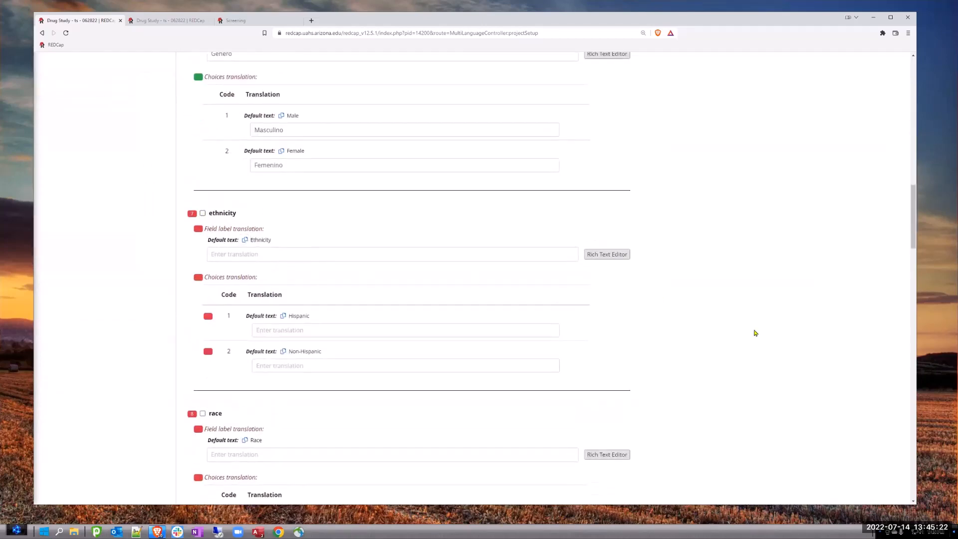
scroll(752, 330, "down", 15)
scroll(751, 330, "down", 15)
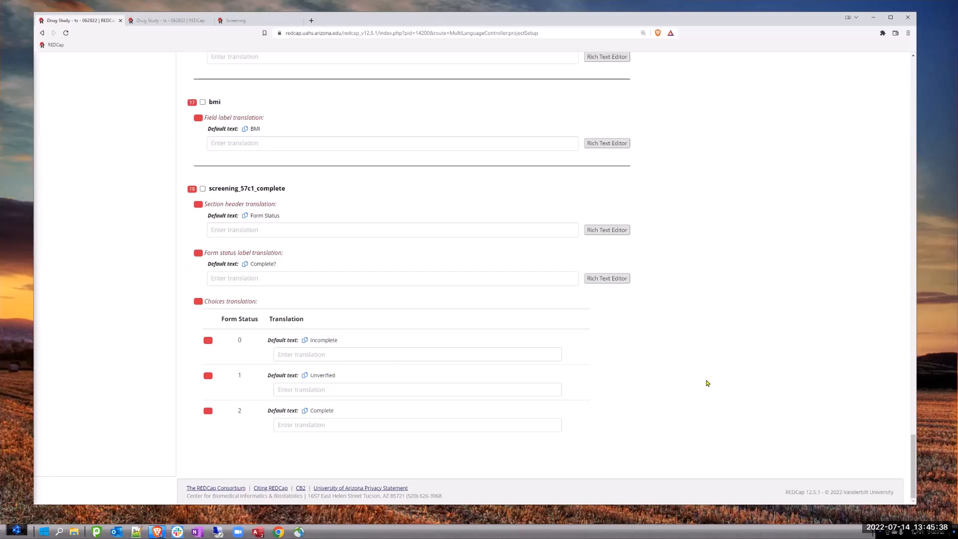
scroll(805, 329, "up", 5)
left_click_drag(913, 411, 911, 60)
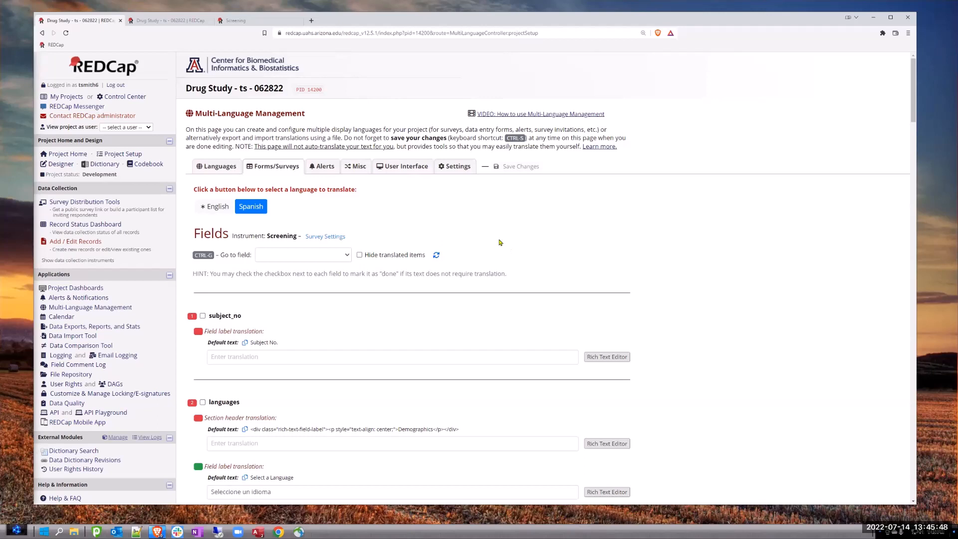
left_click(543, 115)
- In the project's language list, start adding a new language, examine importing from a file or available system languages, and cancel
left_click(203, 164)
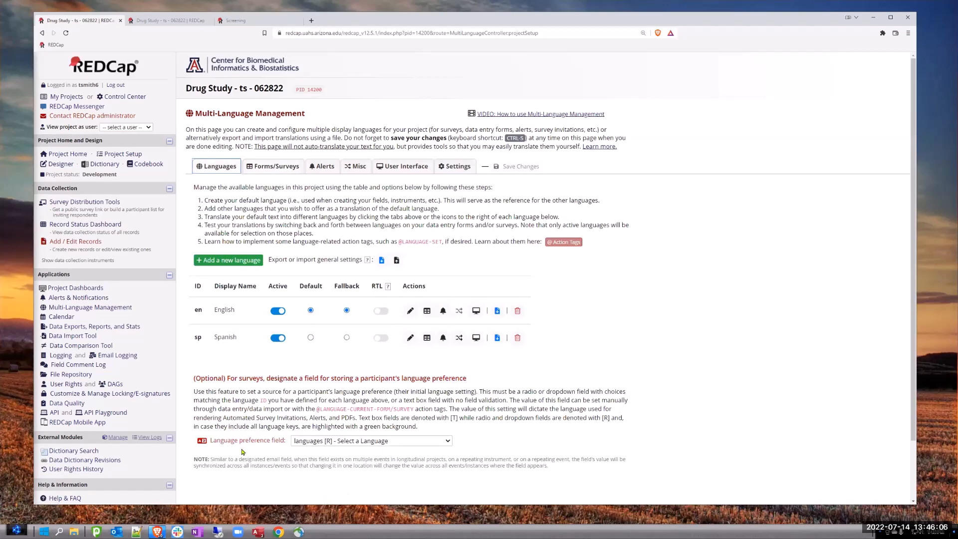
left_click(225, 259)
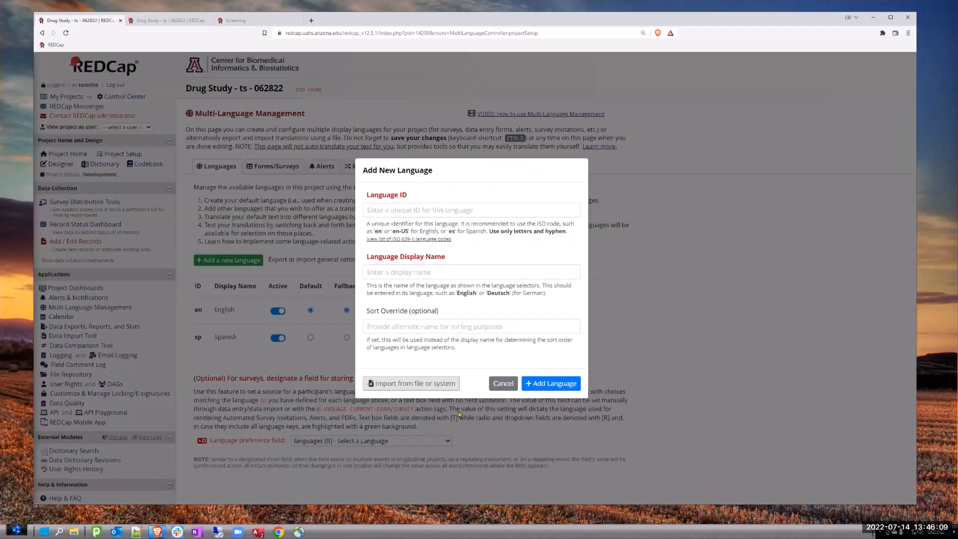
left_click(411, 383)
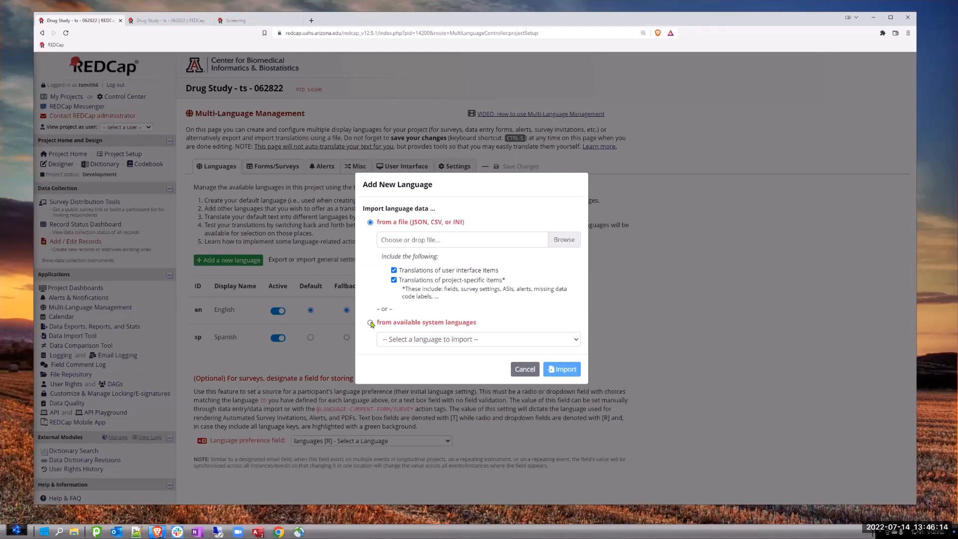
left_click(370, 322)
left_click(518, 370)
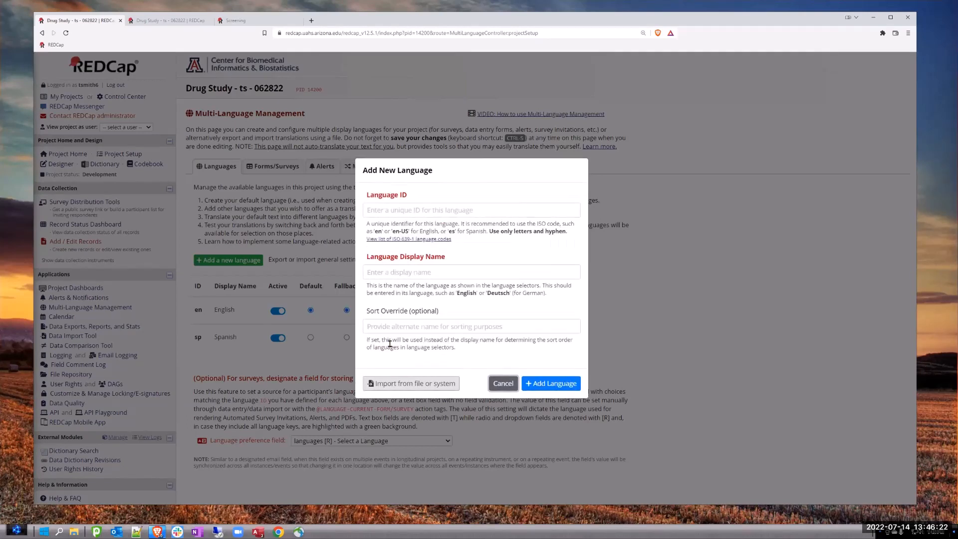
left_click(300, 326)
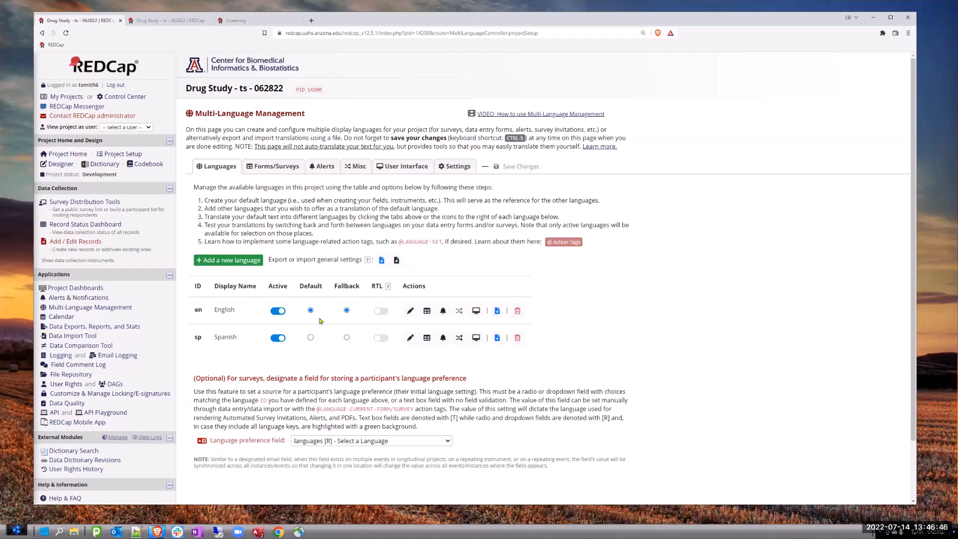
- Review the blank new-language form and the deletion confirmation for the Spanish language, cancelling both
left_click(239, 263)
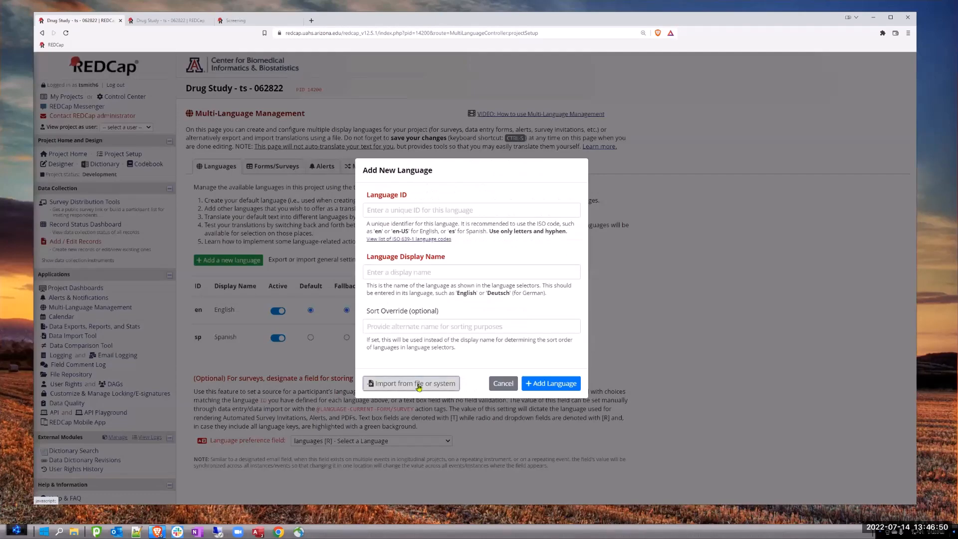
left_click(501, 385)
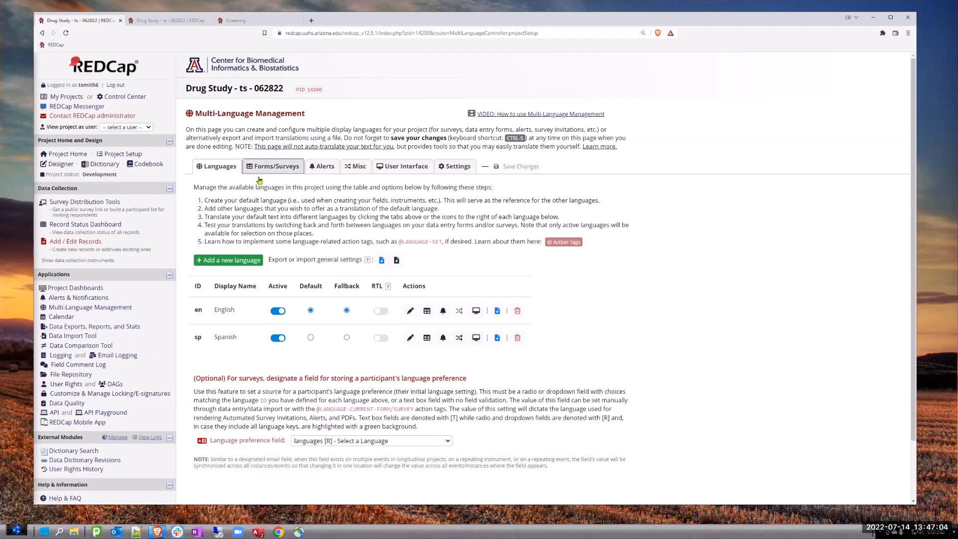
left_click(517, 338)
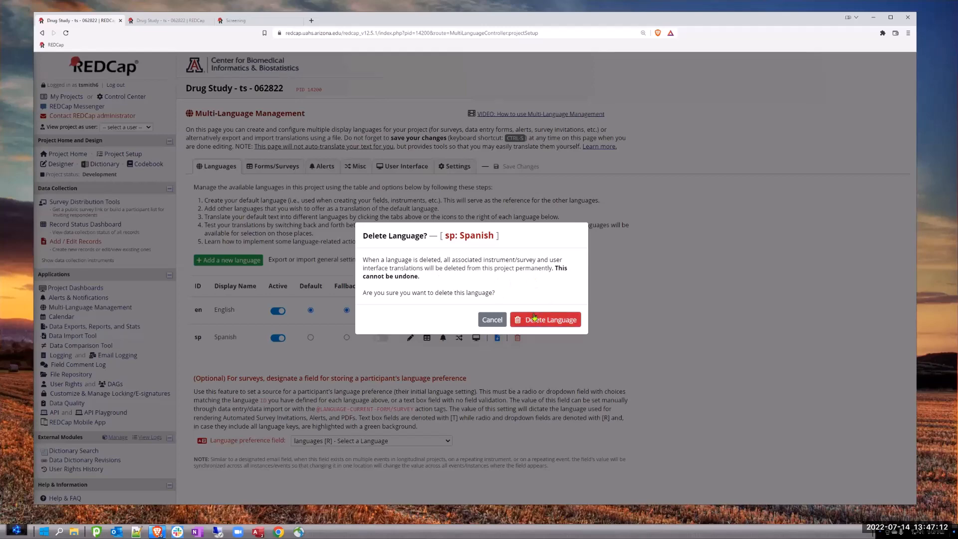
left_click(494, 323)
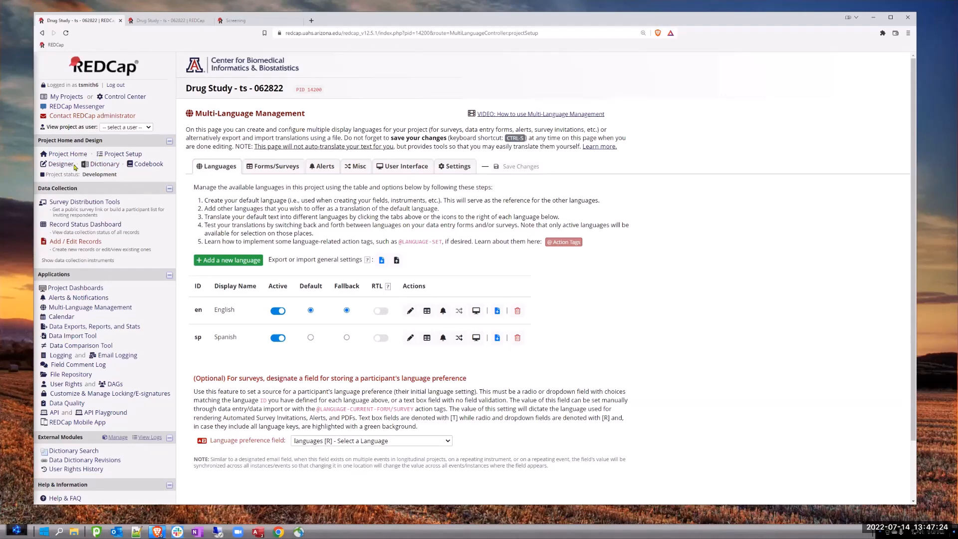
- Look over Project Setup, return to Multi-Language Management, and view the new-language form's ID and display name fields before cancelling
left_click(118, 154)
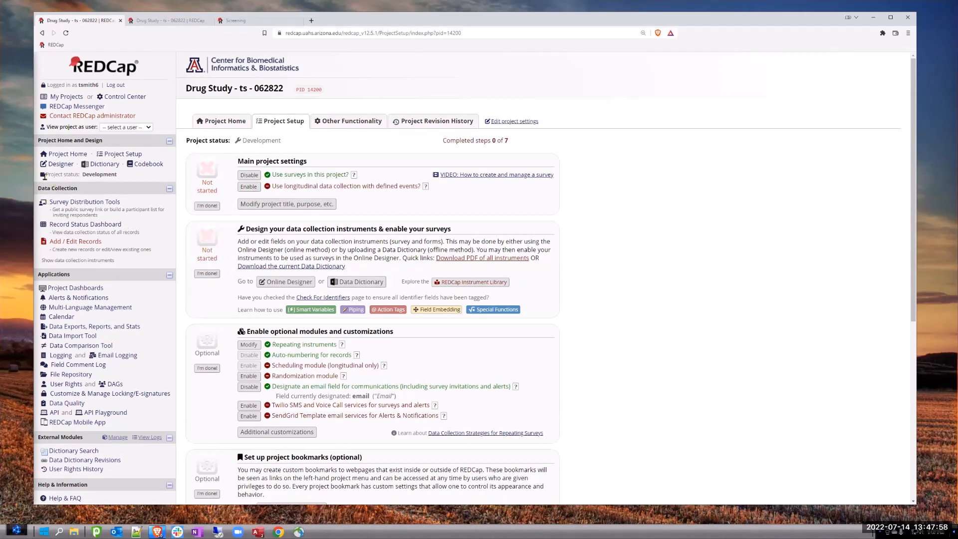
left_click(76, 308)
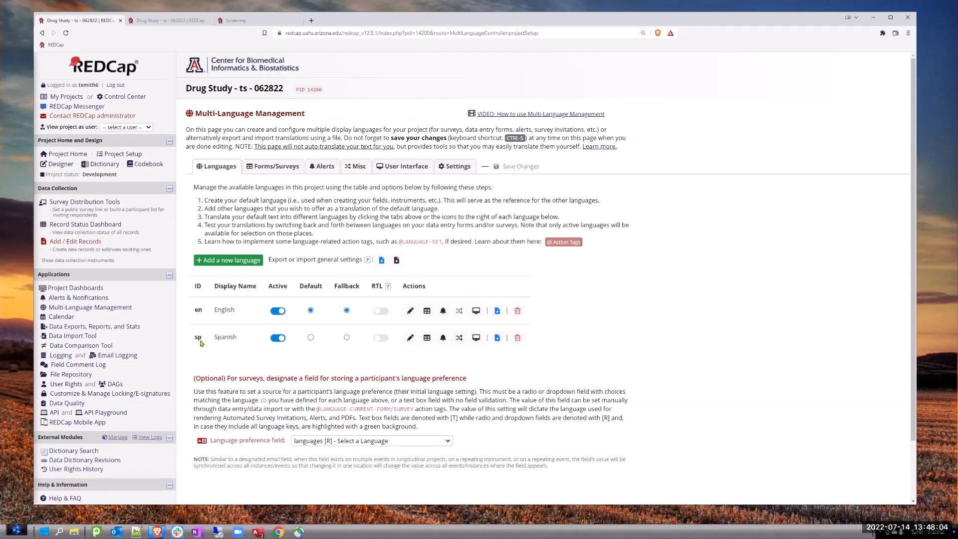
left_click(233, 261)
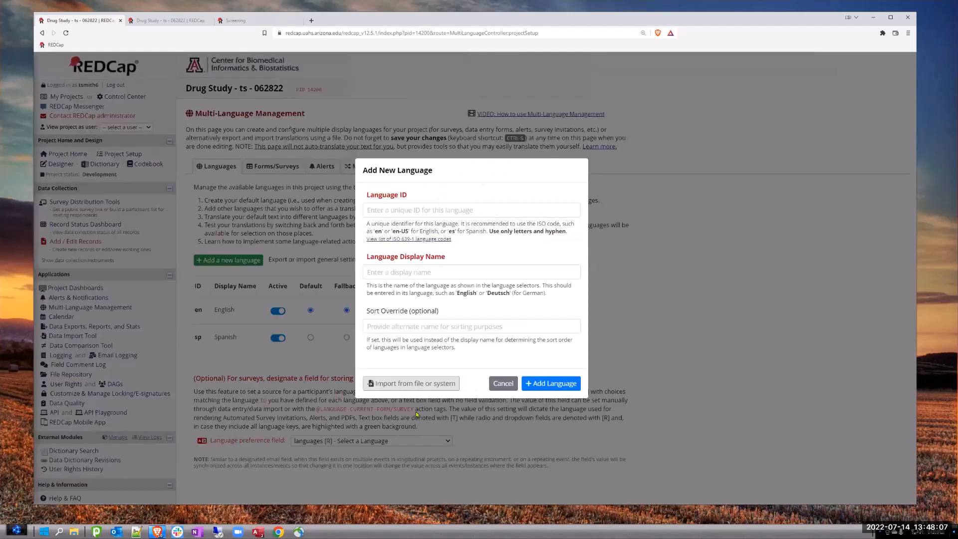
left_click(503, 384)
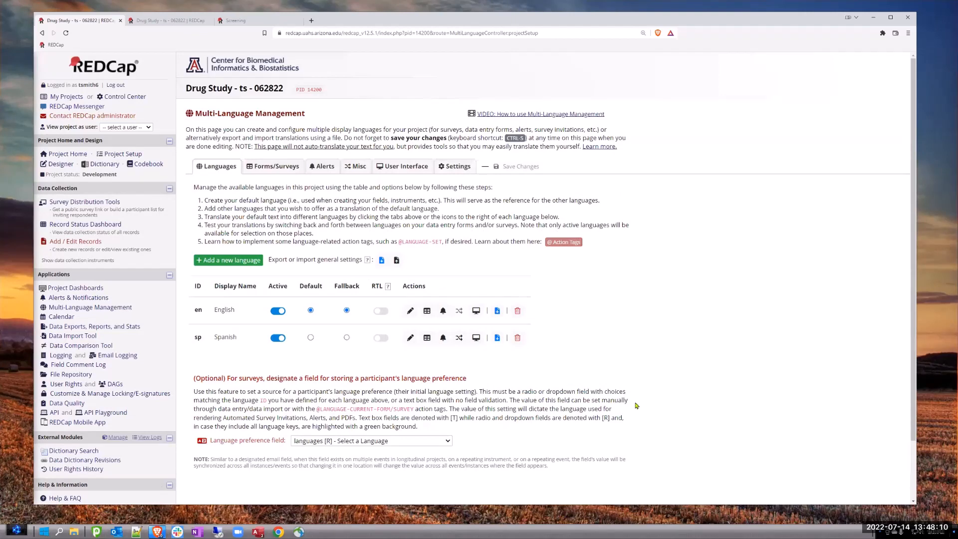
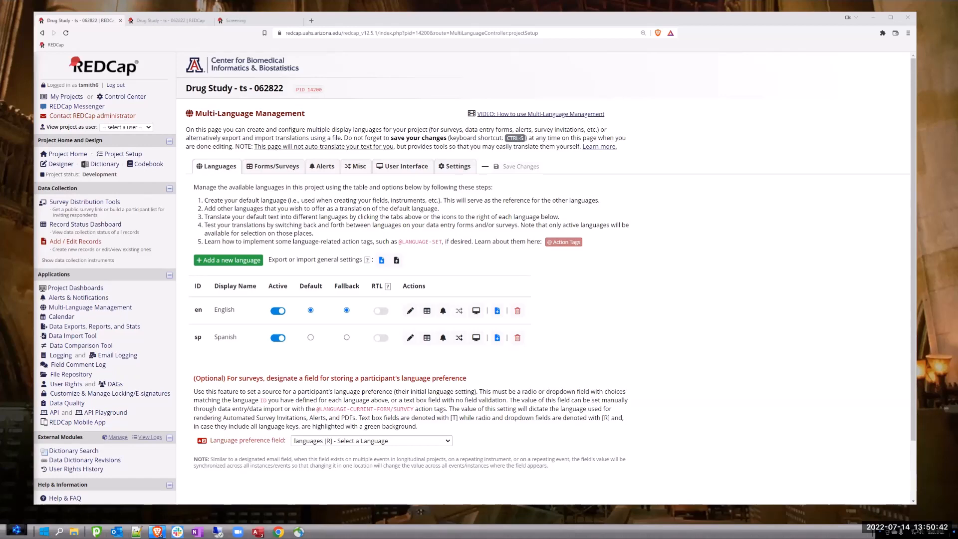
- Switch to the REDCap Version Changes page and read the version 12.5.0 new features, from repeating survey invitations to embedding images
key("super+shift+Left")
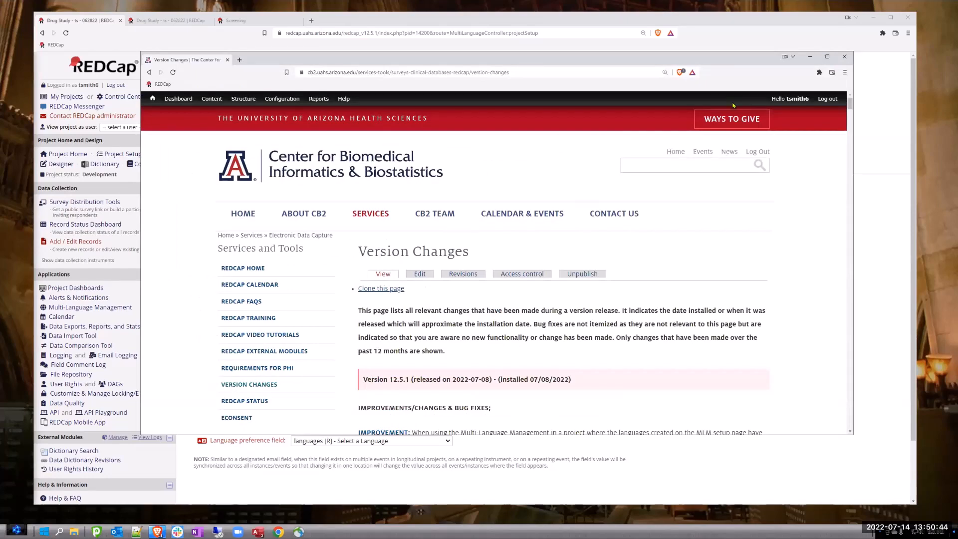
key("super+Up")
scroll(560, 261, "down", 7)
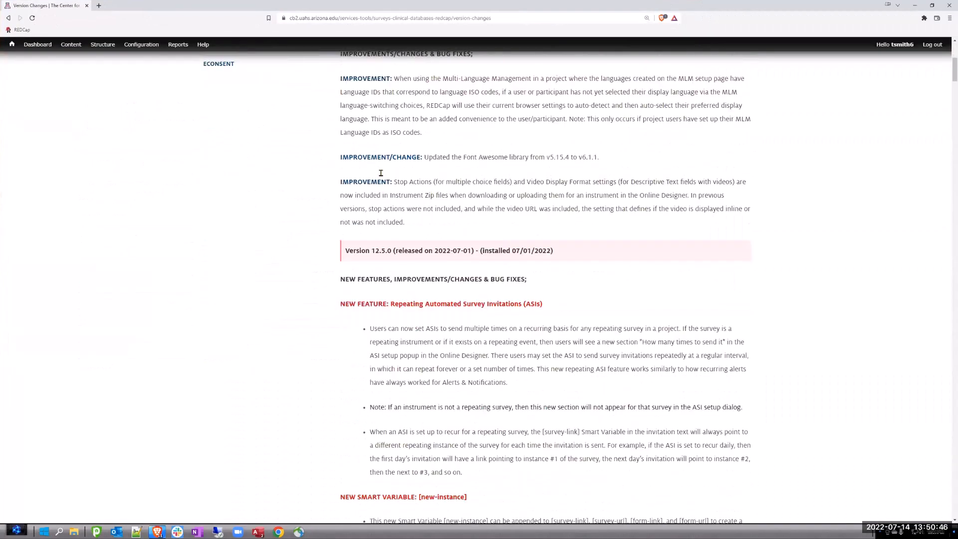
scroll(381, 172, "down", 3)
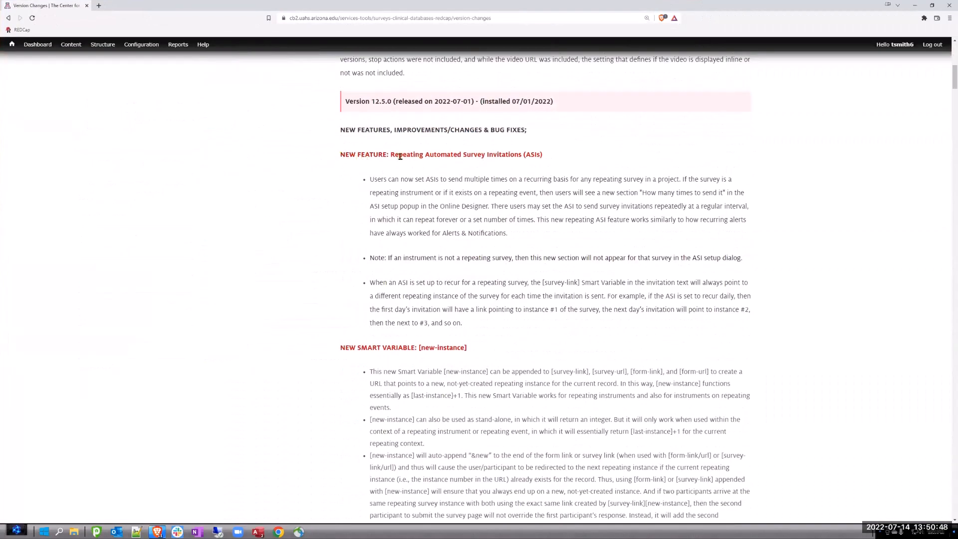
left_click_drag(400, 157, 542, 161)
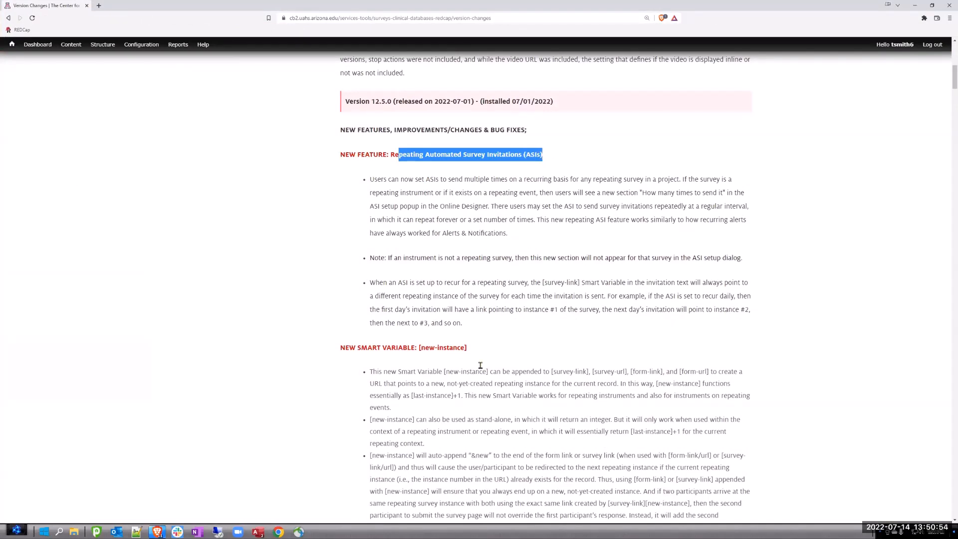
scroll(474, 344, "down", 3)
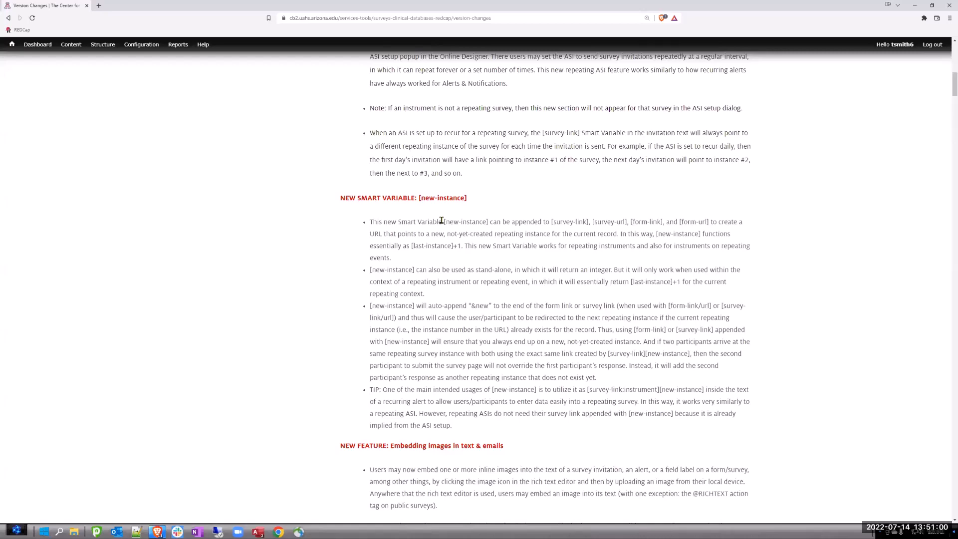
scroll(441, 220, "down", 5)
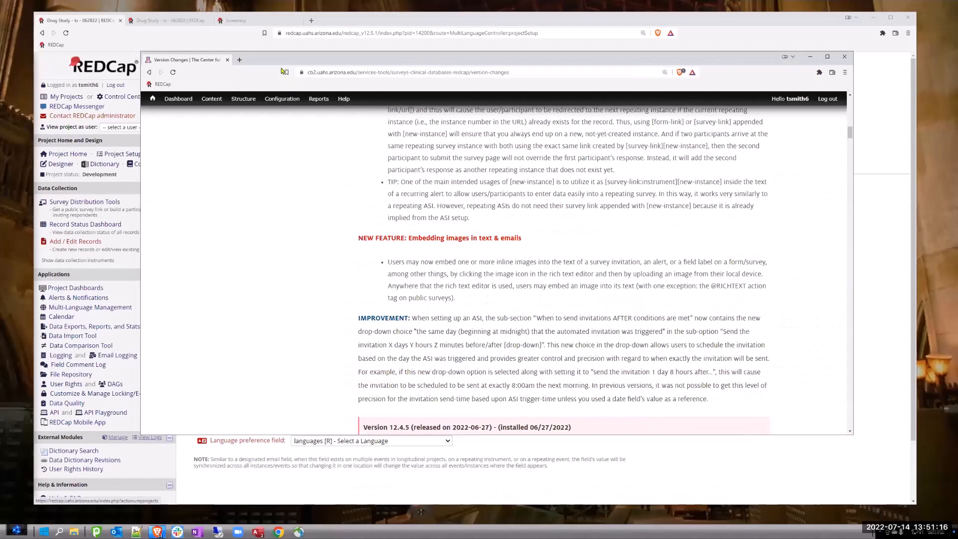
- In the project's Online Designer, open the Screening instrument's languages field, examine its label in the Rich Text Editor, and close without saving
left_click_drag(277, 63, 826, 132)
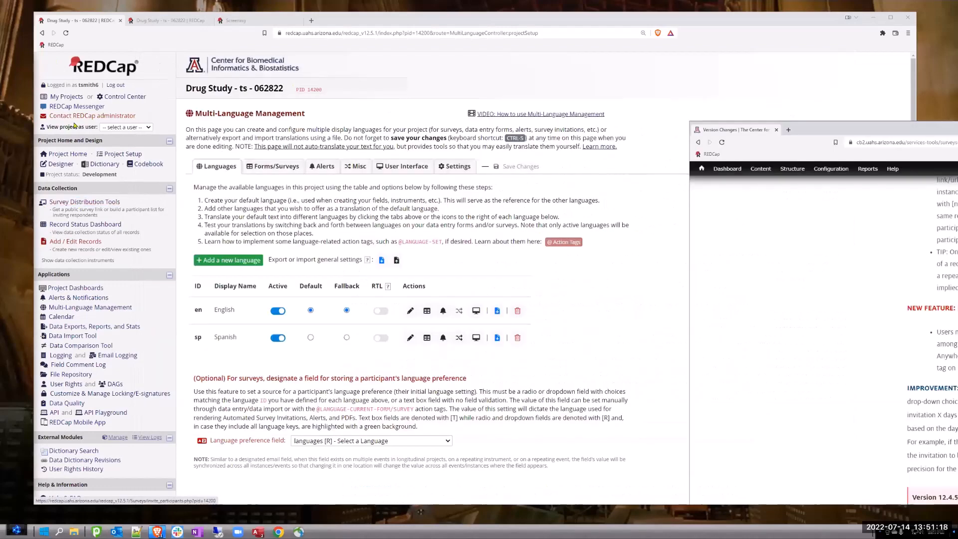
left_click(61, 164)
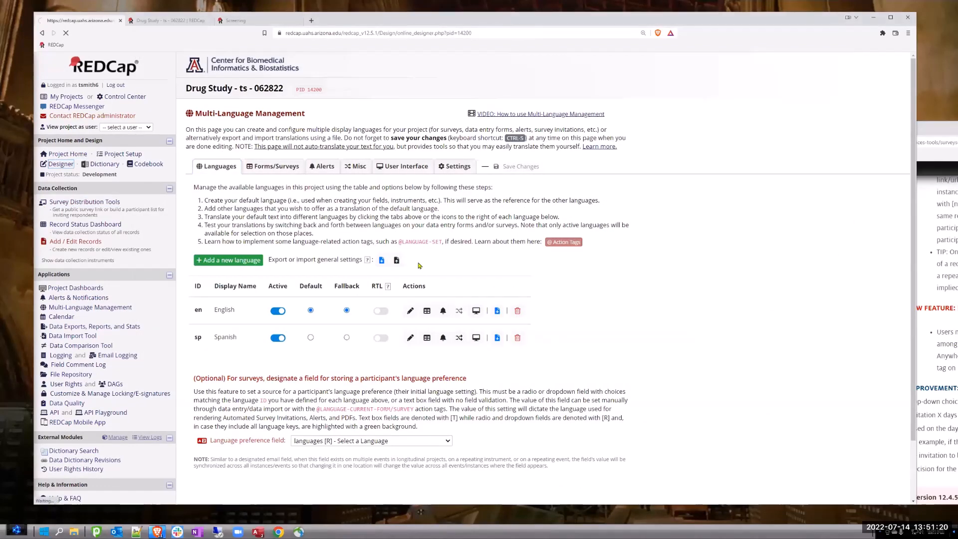
left_click(218, 270)
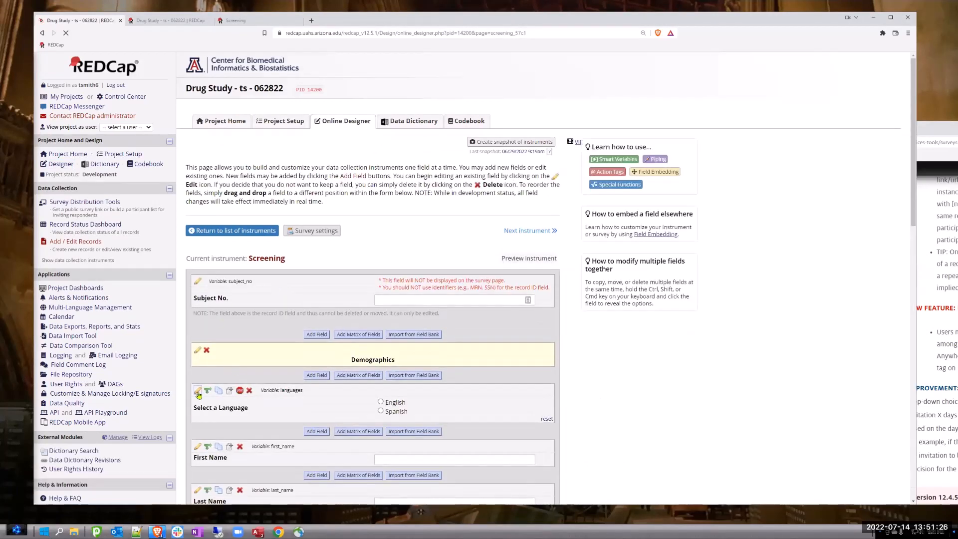
left_click(198, 390)
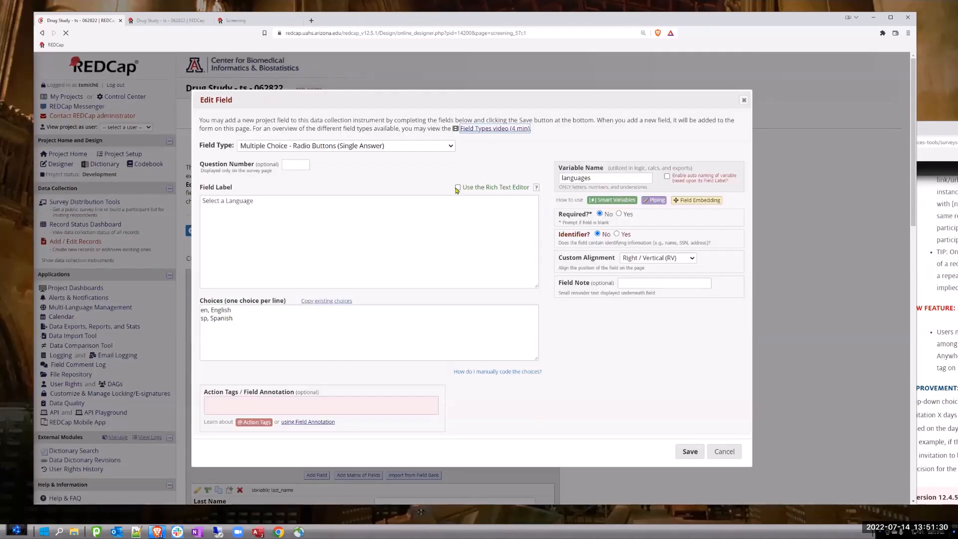
left_click(457, 187)
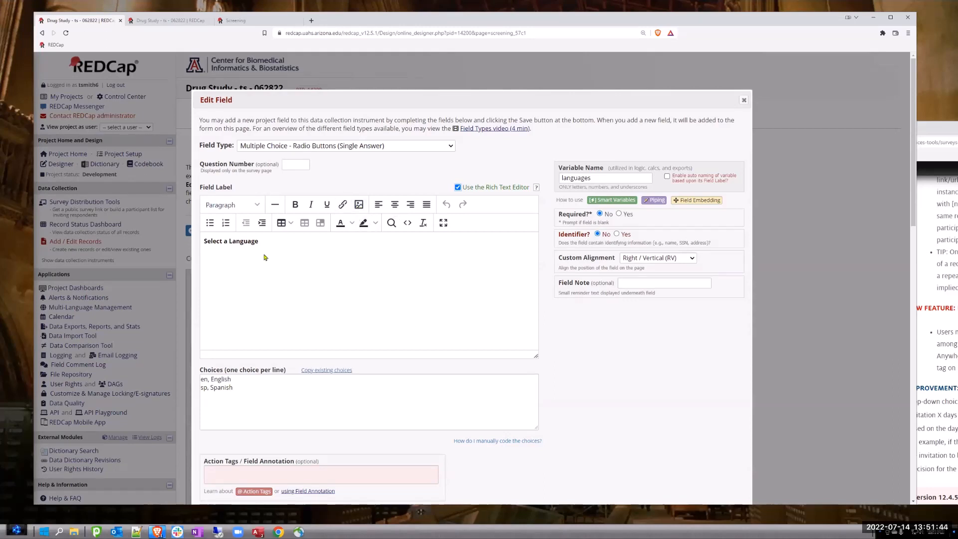
left_click(743, 102)
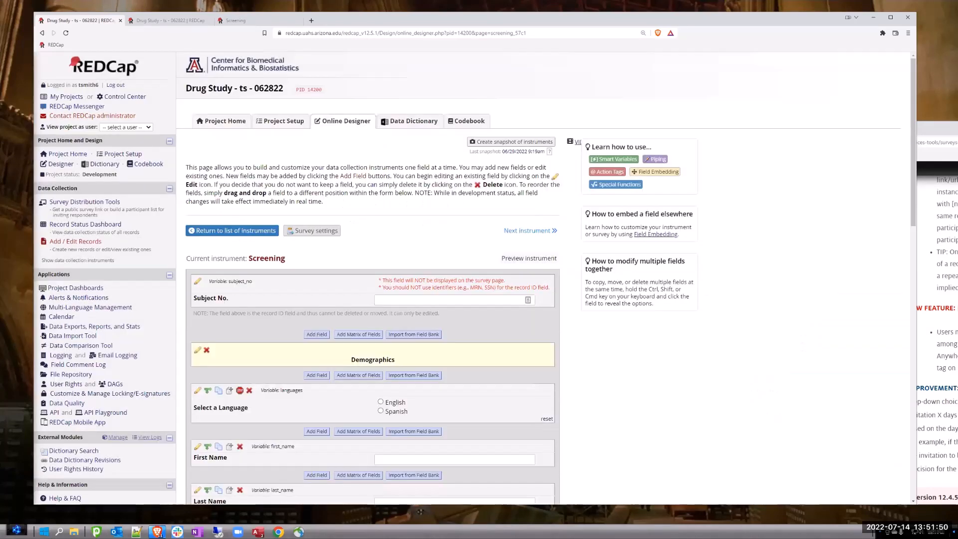
- Return to the Version Changes page and review the version 12.5.1 improvements, including Multi-Language Management's browser language auto-detection
key("alt+Tab")
left_click_drag(957, 128, 778, 72)
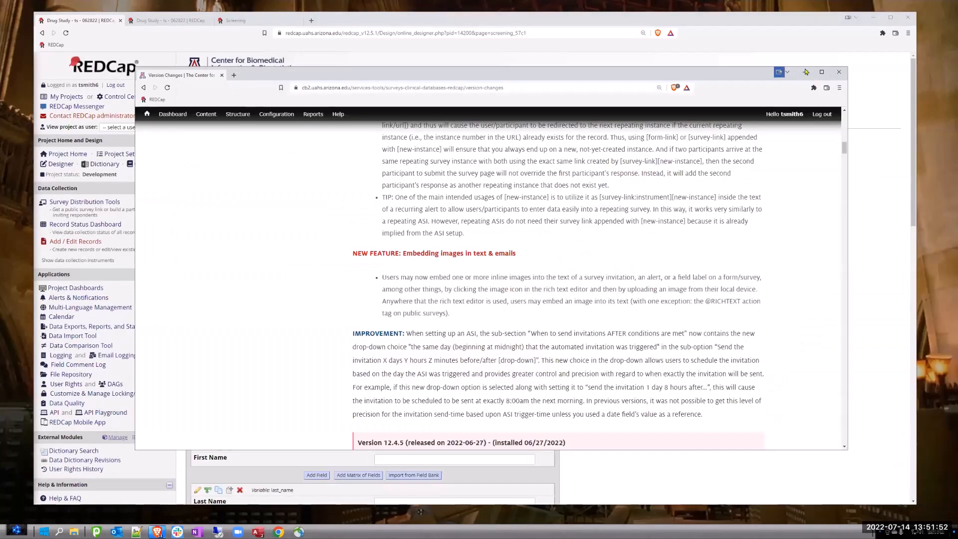
left_click(822, 73)
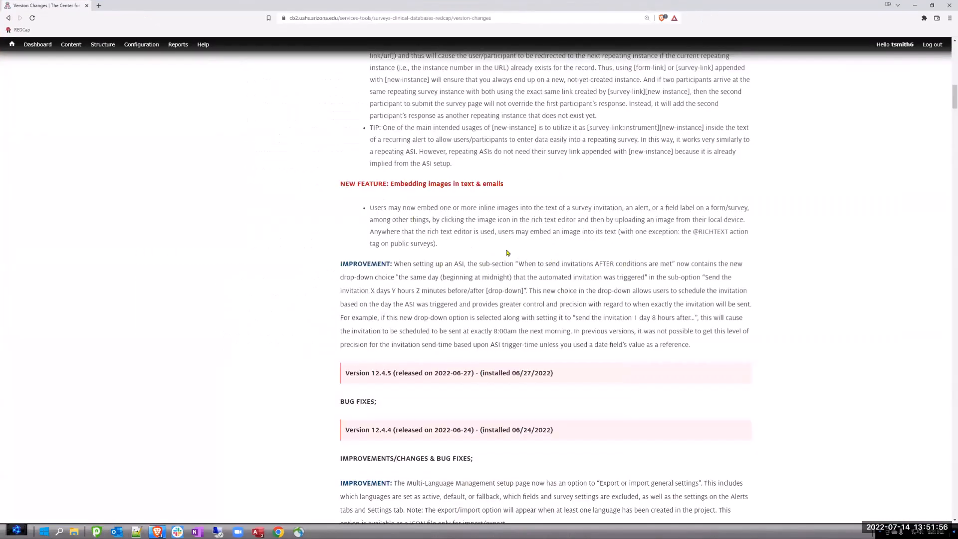
scroll(469, 229, "up", 5)
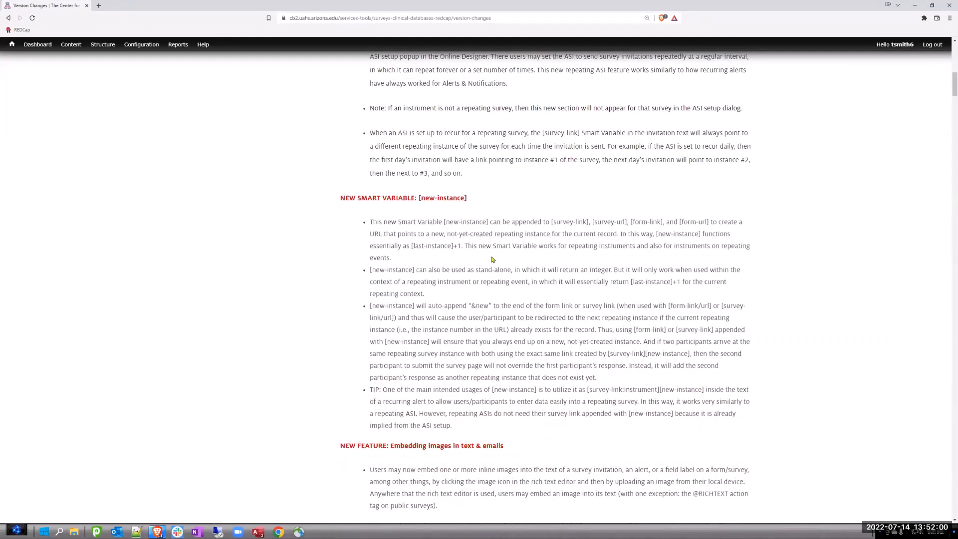
scroll(490, 250, "up", 6)
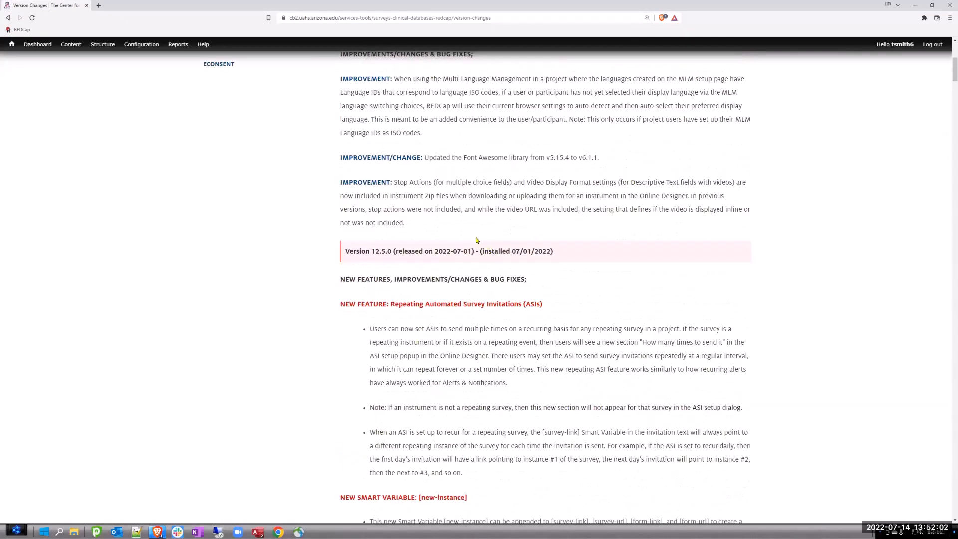
scroll(439, 204, "up", 2)
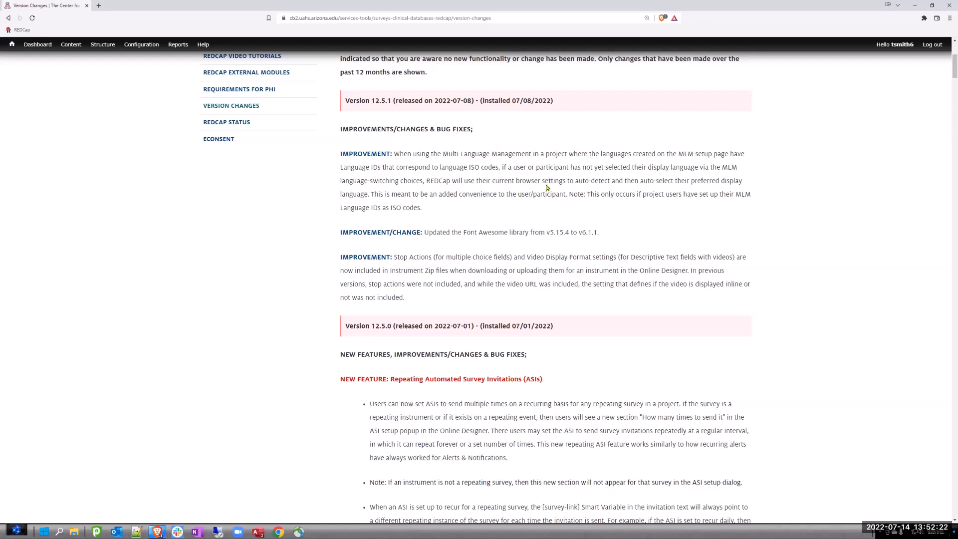
scroll(525, 188, "up", 5)
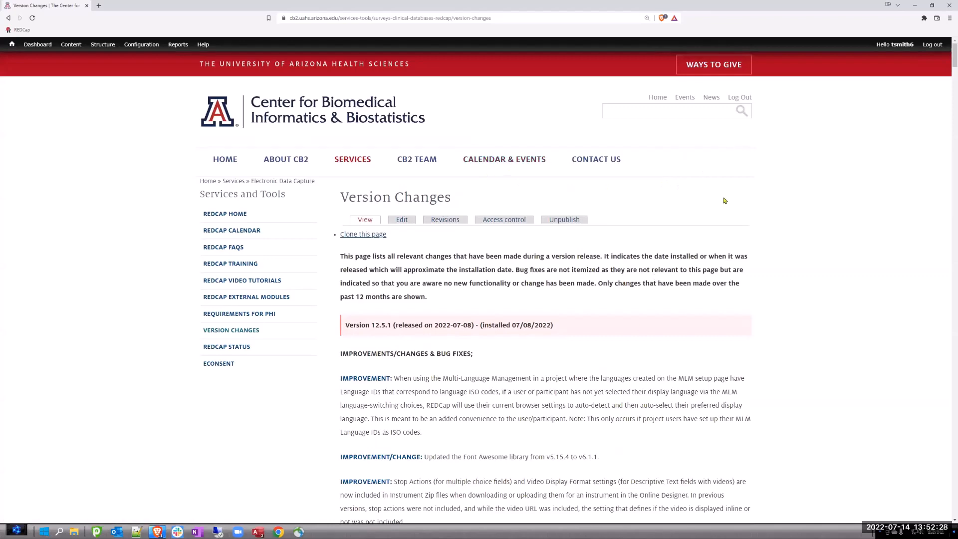
- Review the version 12.5.0 entries, highlighting the Repeating Automated Survey Invitations, [new-instance] smart variable, and embedding images headings
scroll(718, 194, "down", 10)
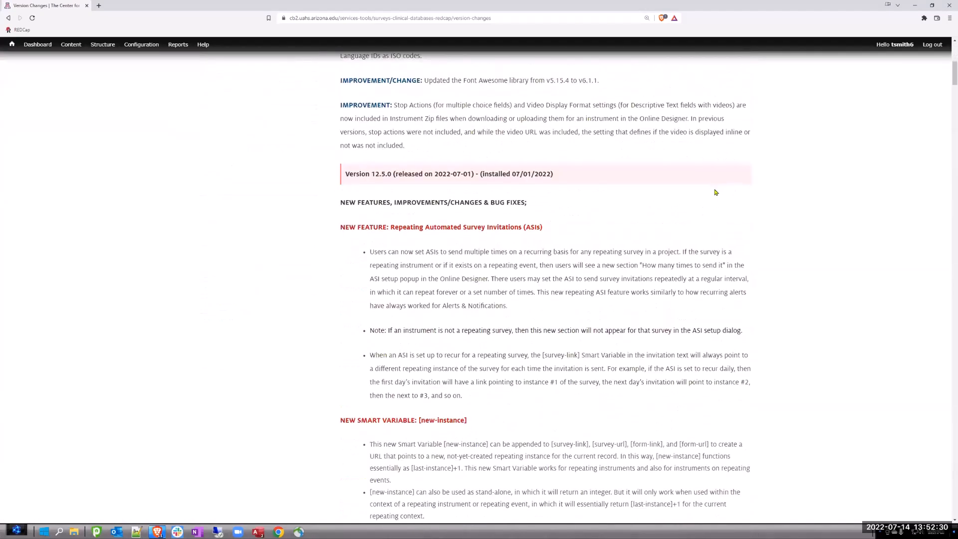
scroll(445, 194, "up", 3)
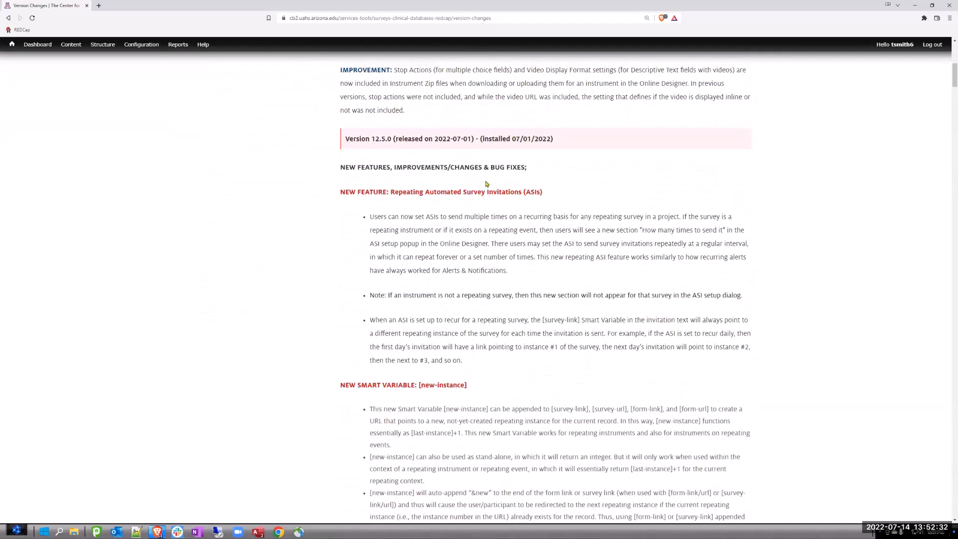
left_click_drag(540, 198, 404, 195)
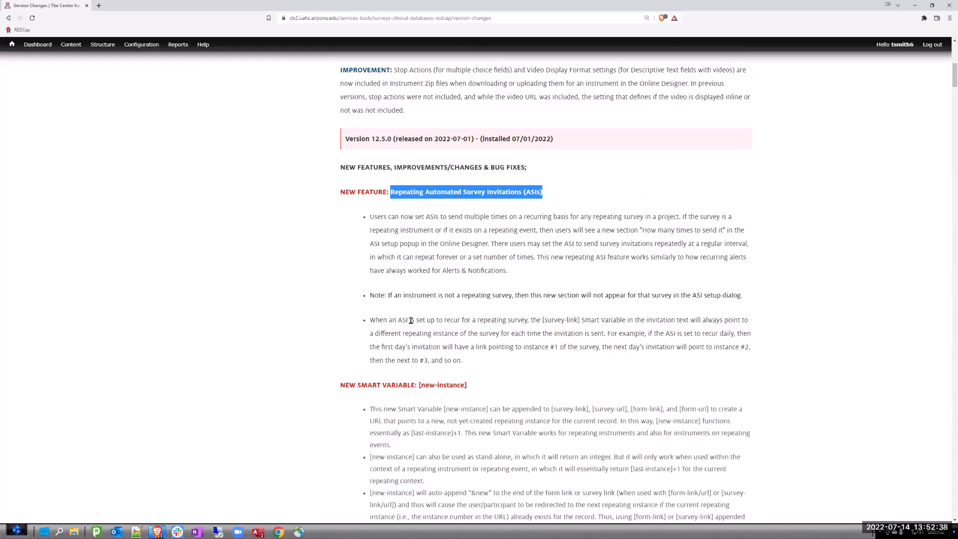
left_click(469, 386)
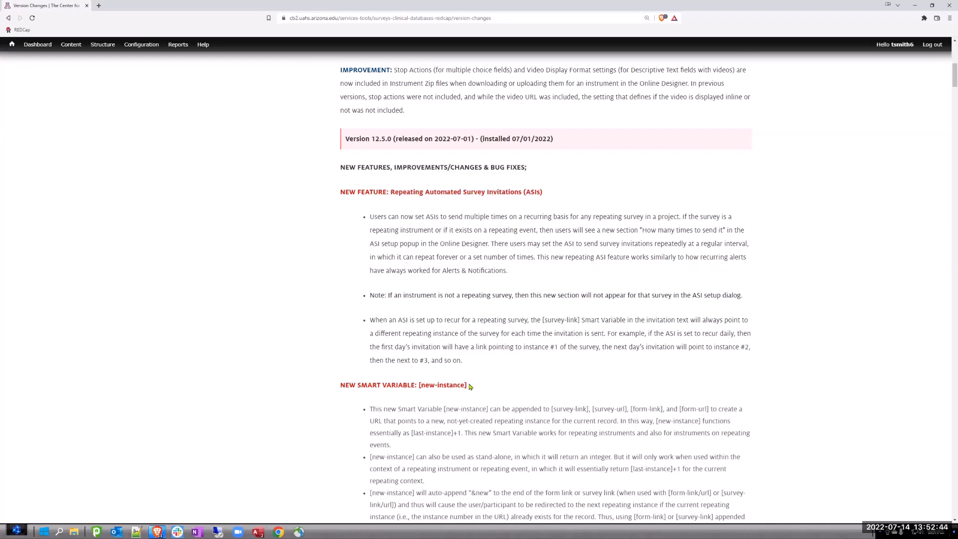
left_click_drag(469, 386, 341, 385)
left_click(493, 390)
scroll(534, 357, "down", 10)
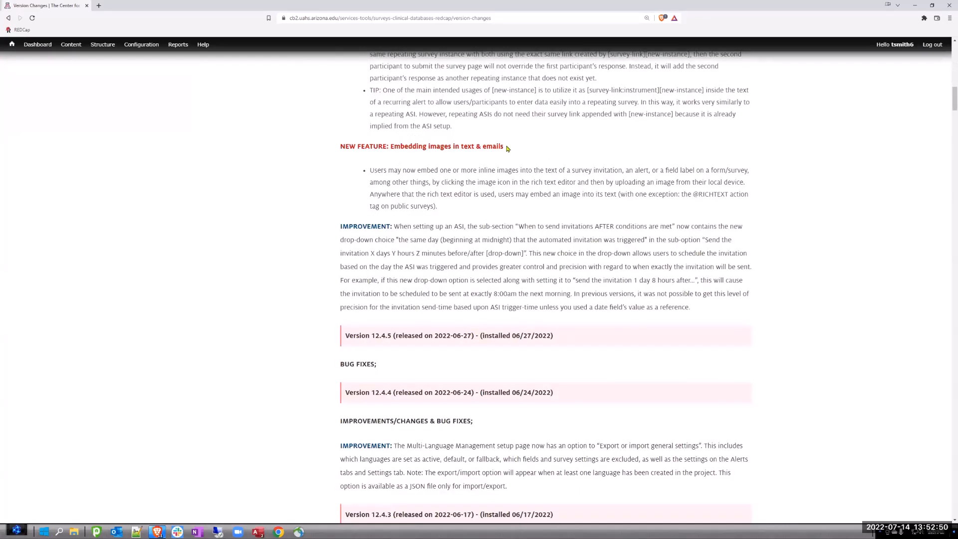
left_click_drag(508, 148, 334, 134)
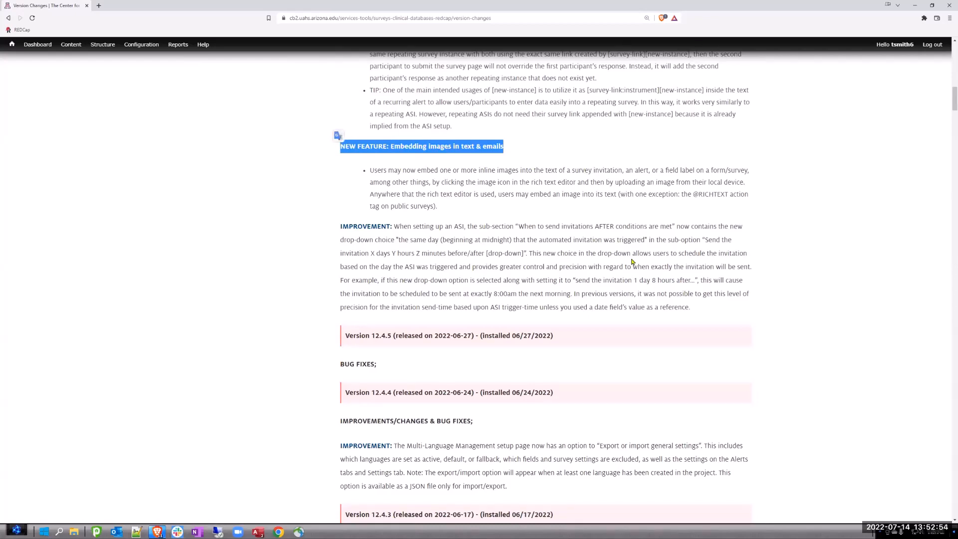